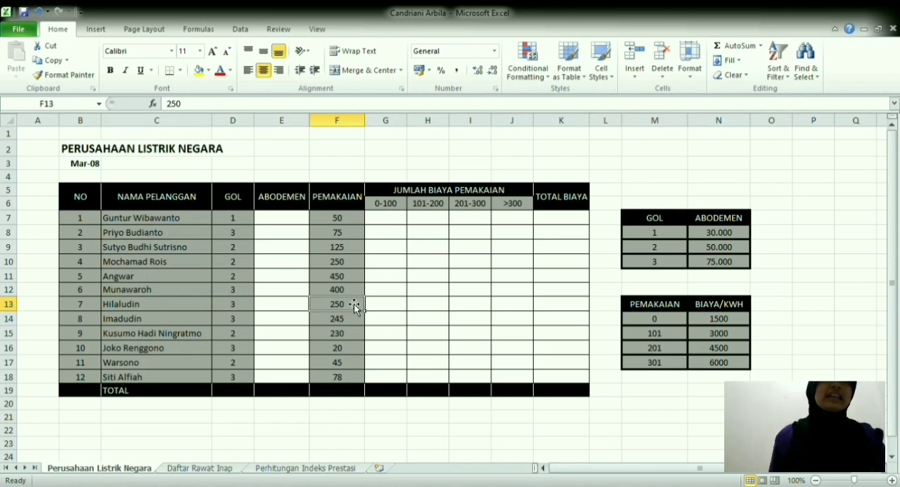
Step: Enter =VLOOKUP(D7;$M$8:$N$10;2) in the first ABODEMEN cell, E7, and fill the formula down to E18
{"action": "left_click", "coordinate": [276, 222]}
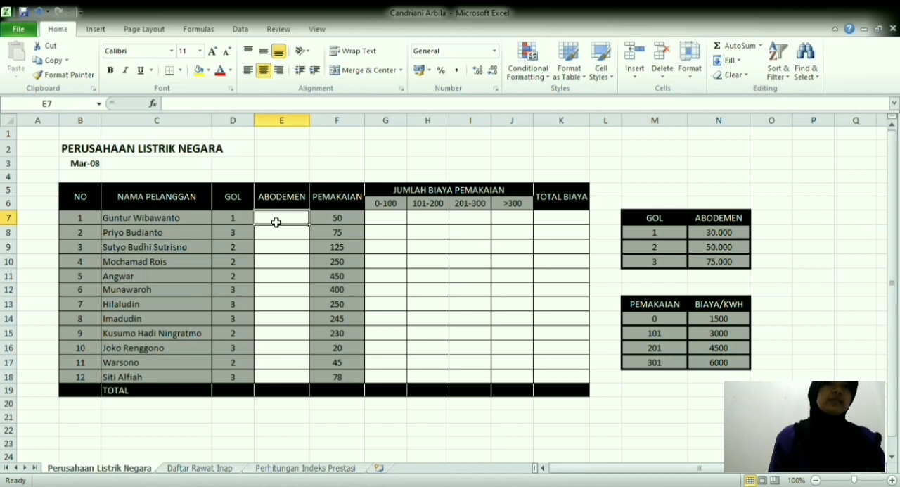
{"action": "type", "text": "=v"}
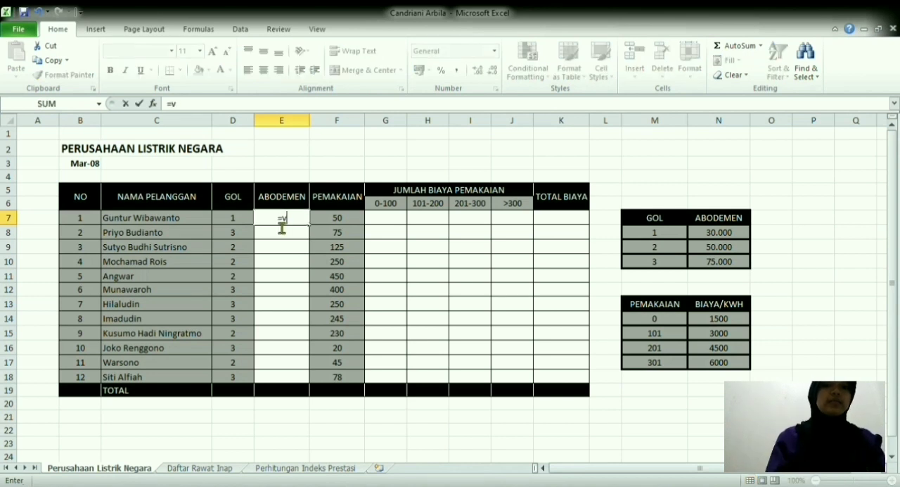
{"action": "type", "text": "lo"}
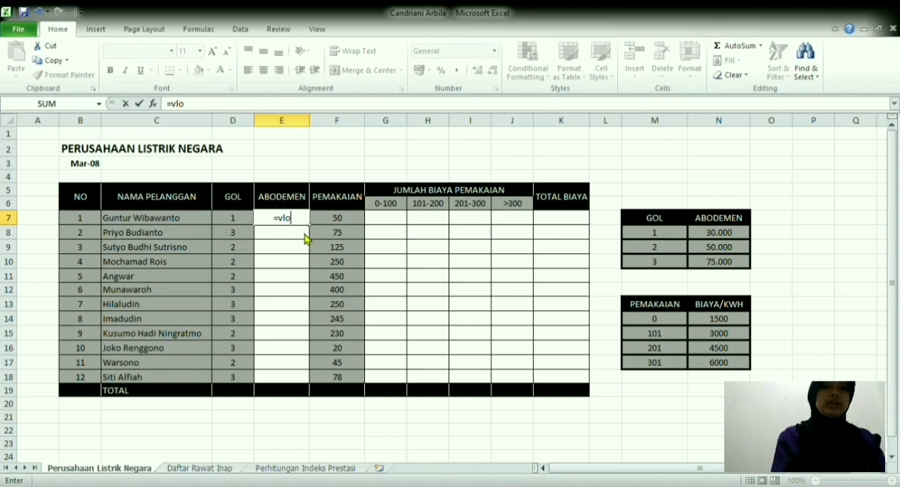
{"action": "key", "text": "Tab"}
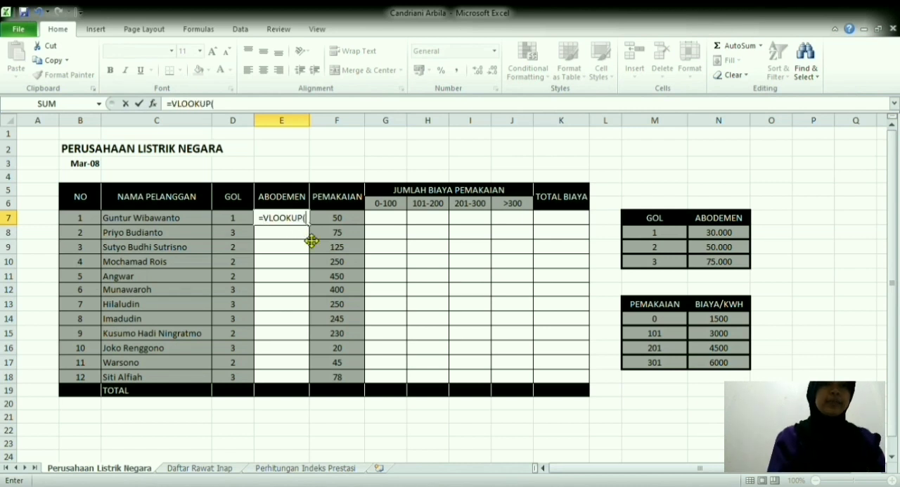
{"action": "left_click", "coordinate": [243, 220]}
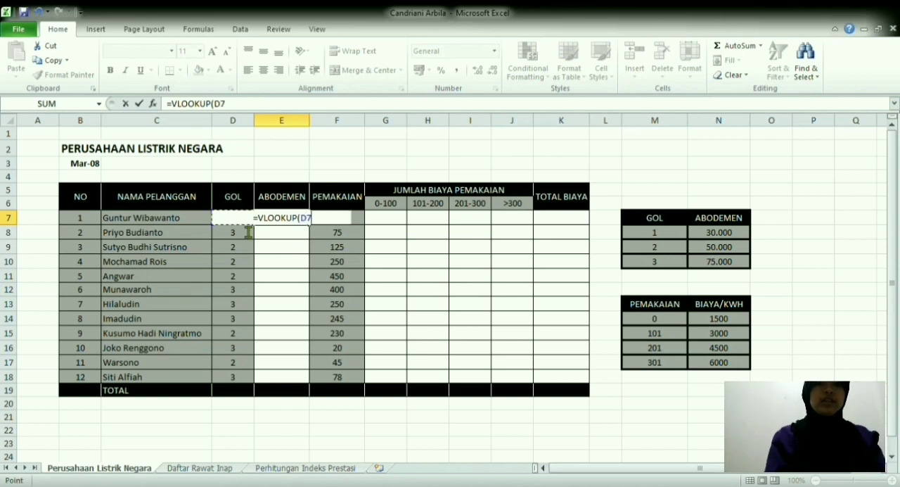
{"action": "type", "text": ";"}
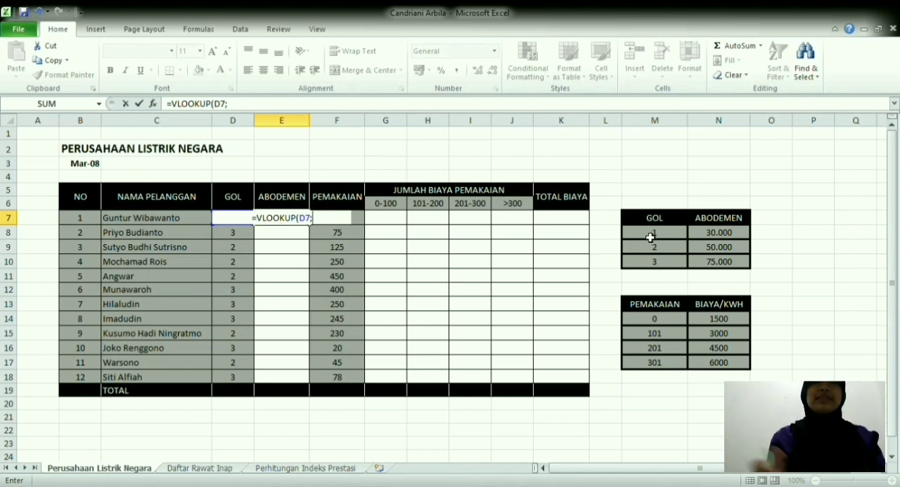
{"action": "left_click_drag", "start_coordinate": [650, 238], "coordinate": [723, 262]}
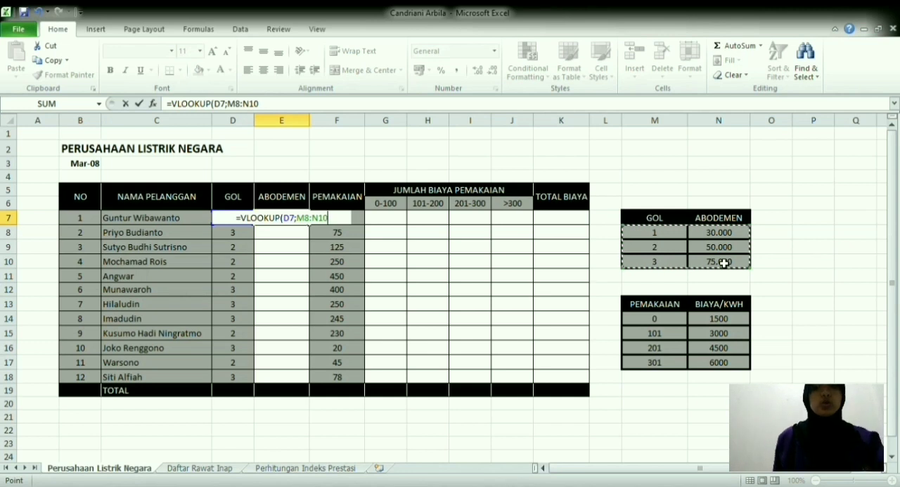
{"action": "key", "text": "F4"}
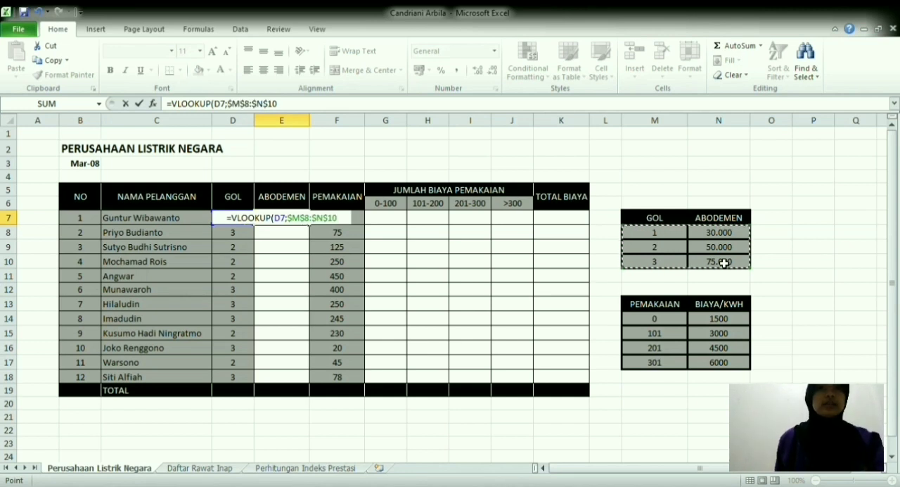
{"action": "type", "text": ";2"}
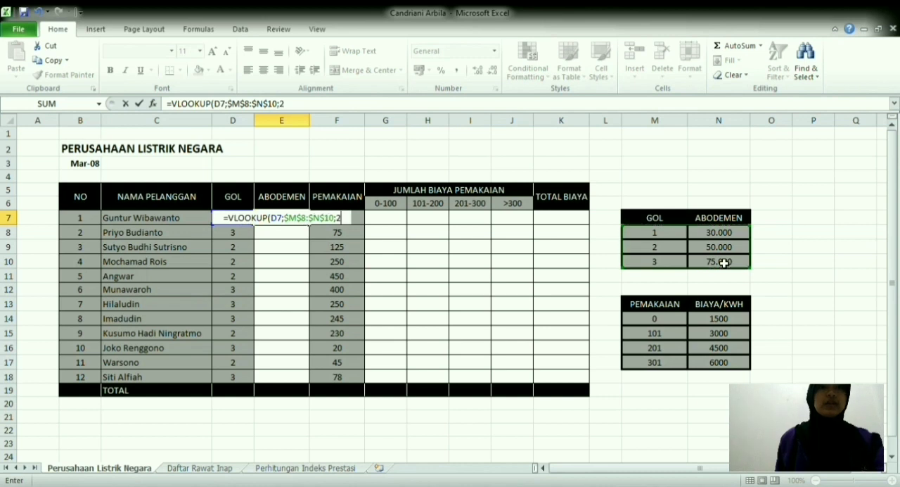
{"action": "type", "text": ")"}
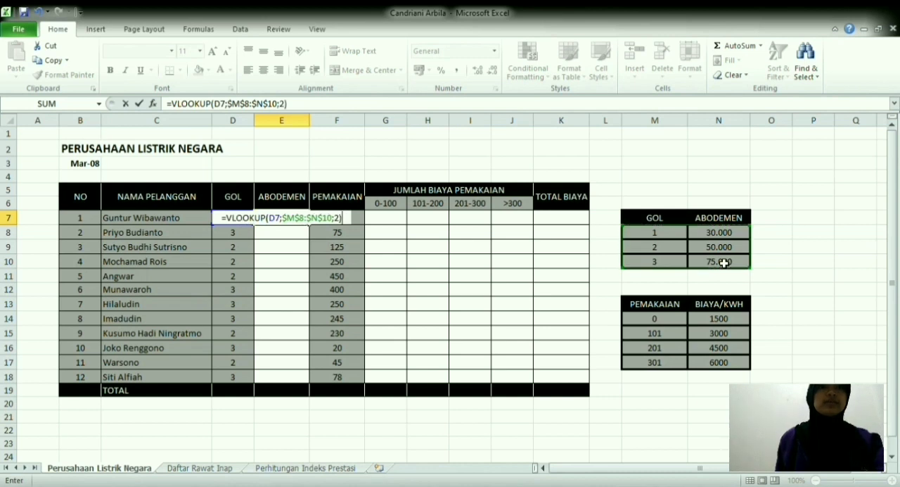
{"action": "key", "text": "Return"}
{"action": "left_click", "coordinate": [281, 217]}
{"action": "left_click_drag", "start_coordinate": [308, 224], "coordinate": [313, 387]}
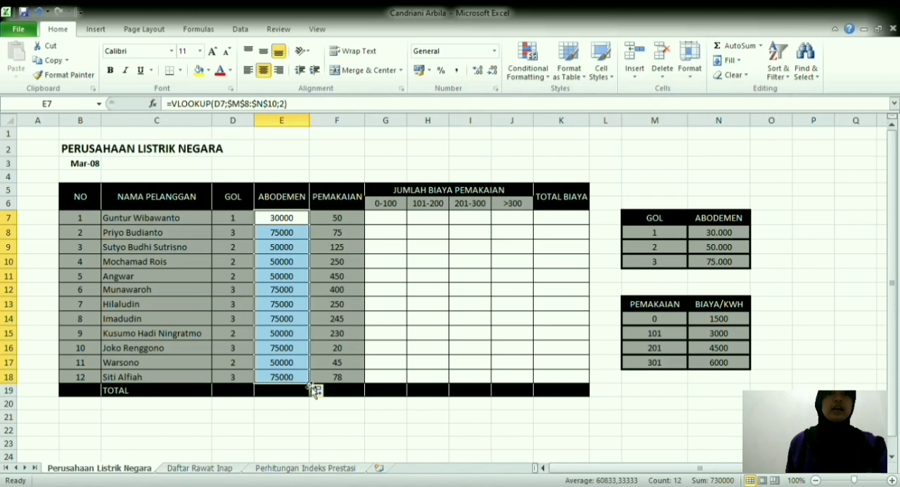
Step: Start an IF formula in G7, the first 0-100 cost cell, with the condition F7<100
{"action": "left_click", "coordinate": [389, 221]}
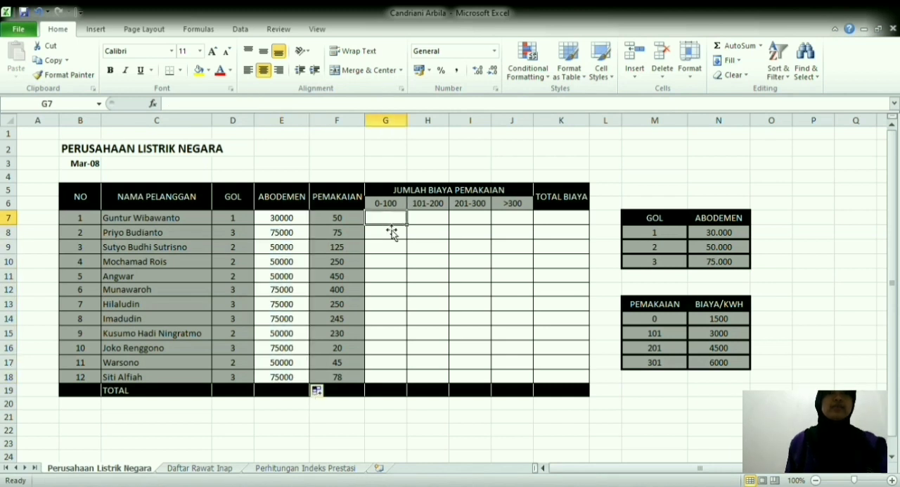
{"action": "left_click", "coordinate": [144, 29]}
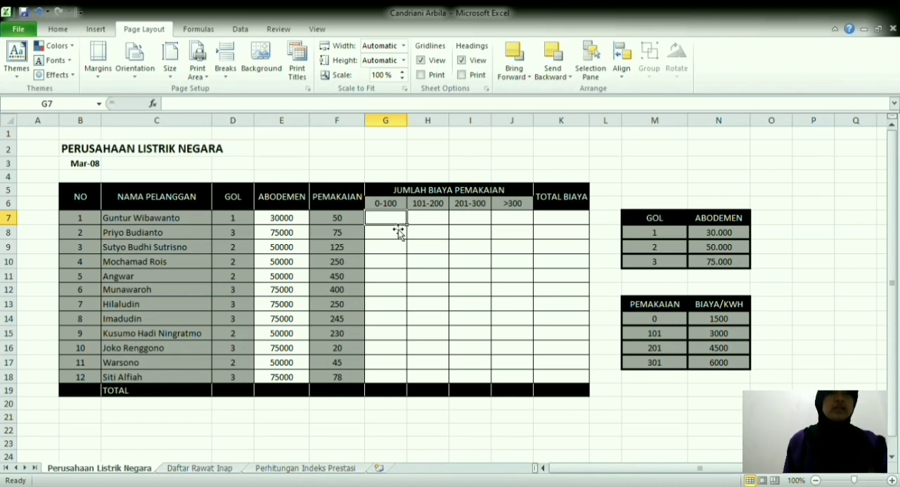
{"action": "type", "text": "="}
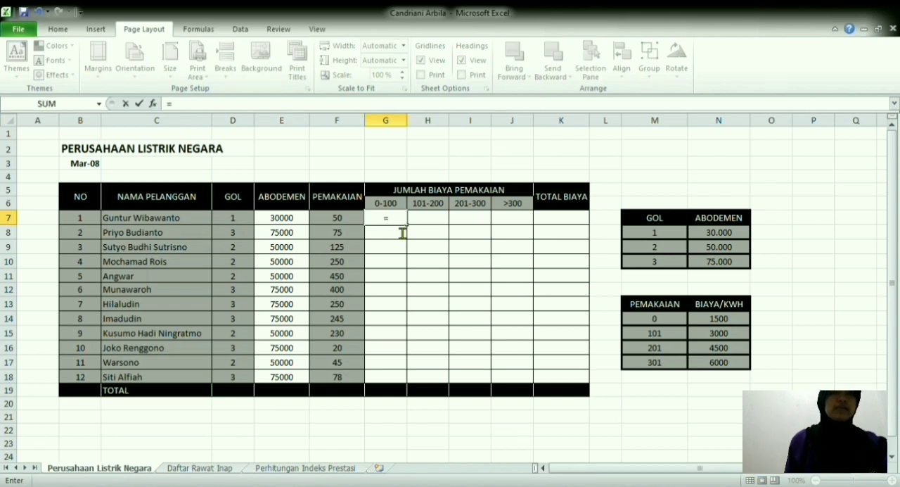
{"action": "type", "text": "if("}
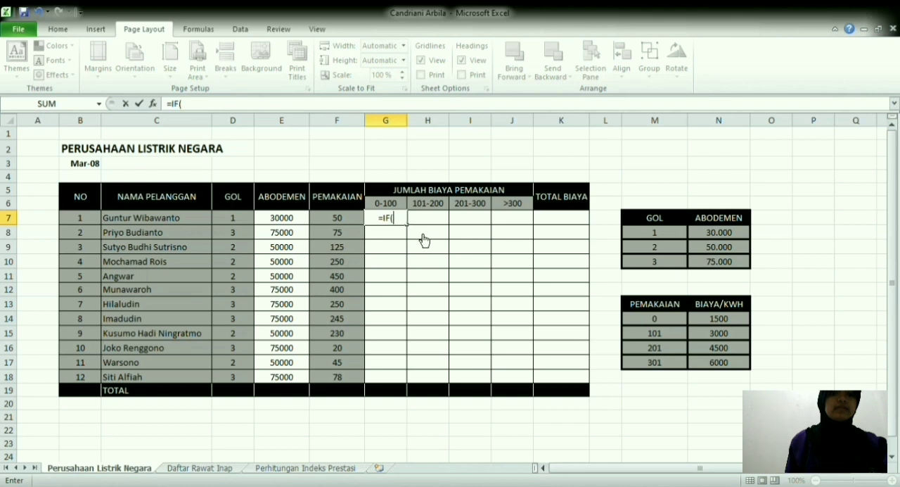
{"action": "left_click", "coordinate": [335, 220]}
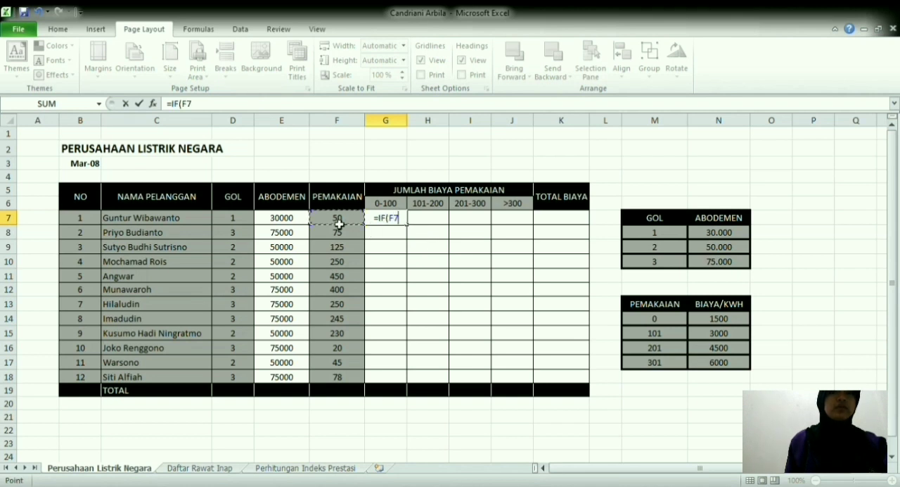
{"action": "type", "text": "<"}
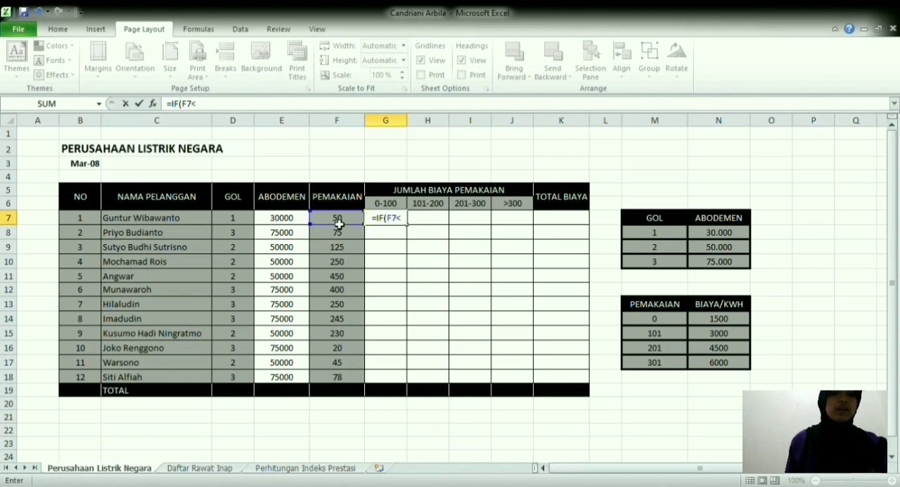
{"action": "type", "text": "10"}
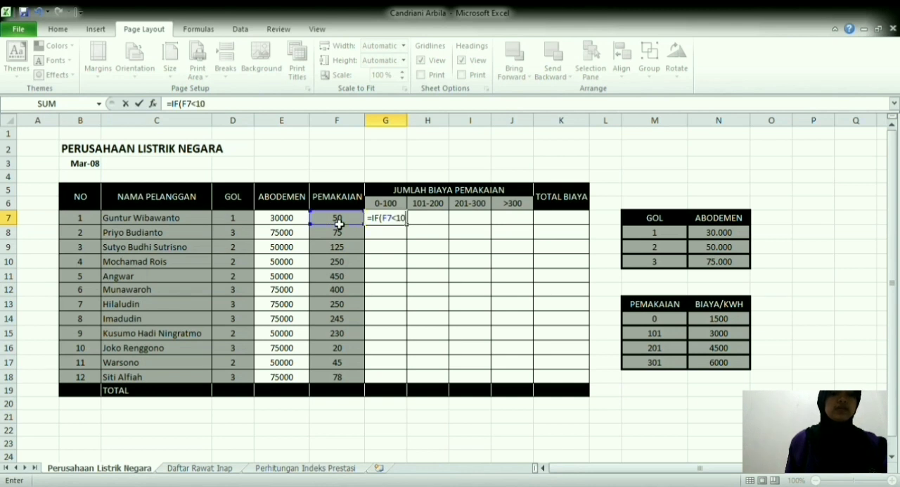
{"action": "type", "text": "0;vl"}
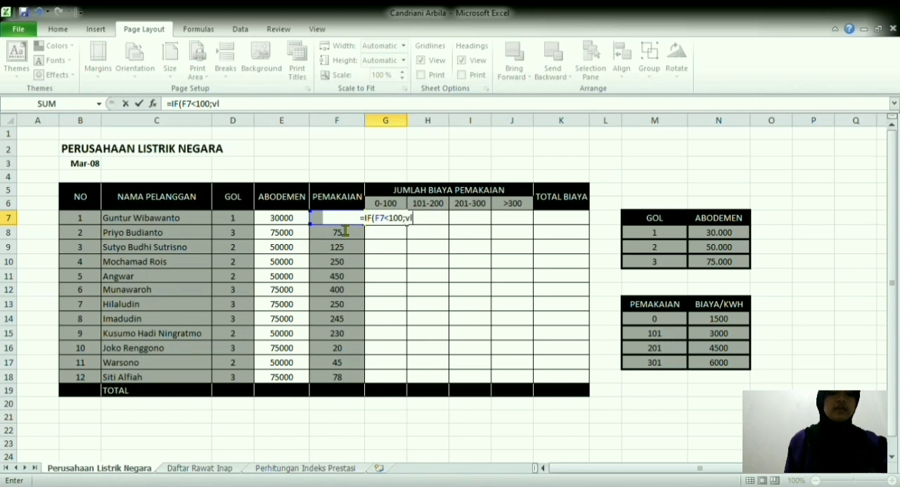
Step: Add VLOOKUP(F7;M14:N17;2) as the true result of the IF formula in G7
{"action": "key", "text": "Tab"}
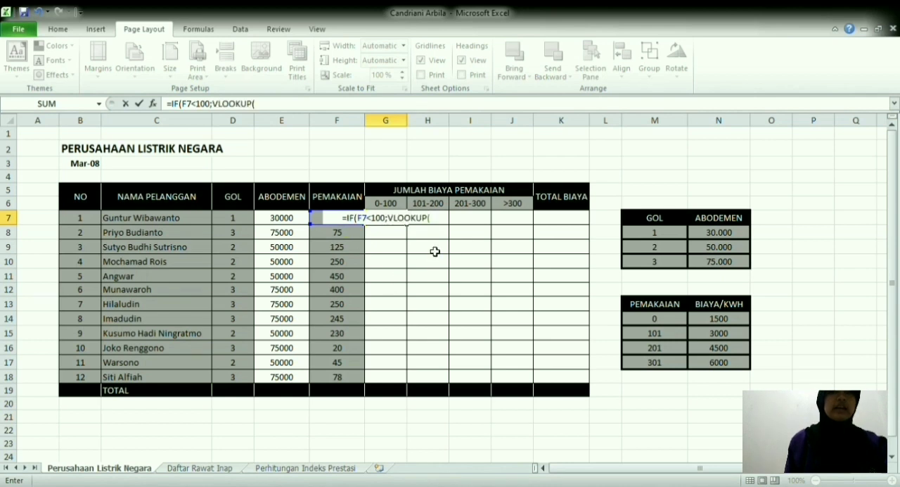
{"action": "left_click", "coordinate": [319, 222]}
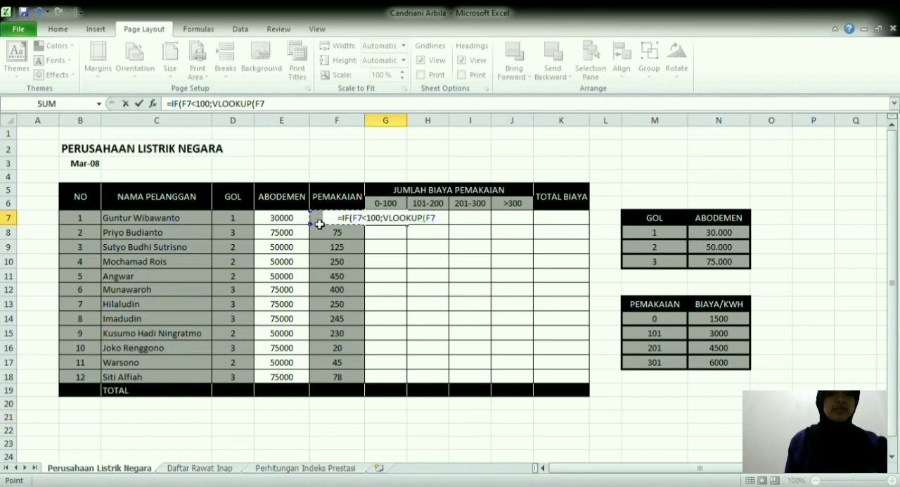
{"action": "type", "text": ";"}
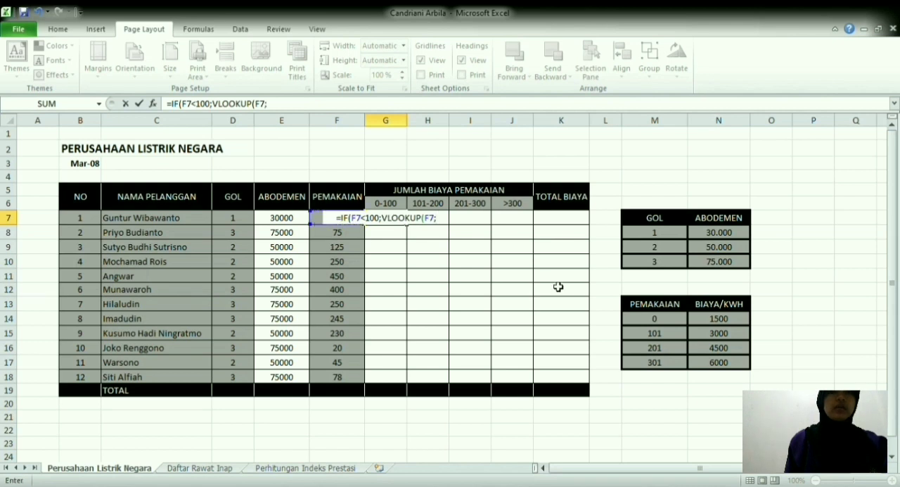
{"action": "left_click_drag", "start_coordinate": [647, 320], "coordinate": [723, 366]}
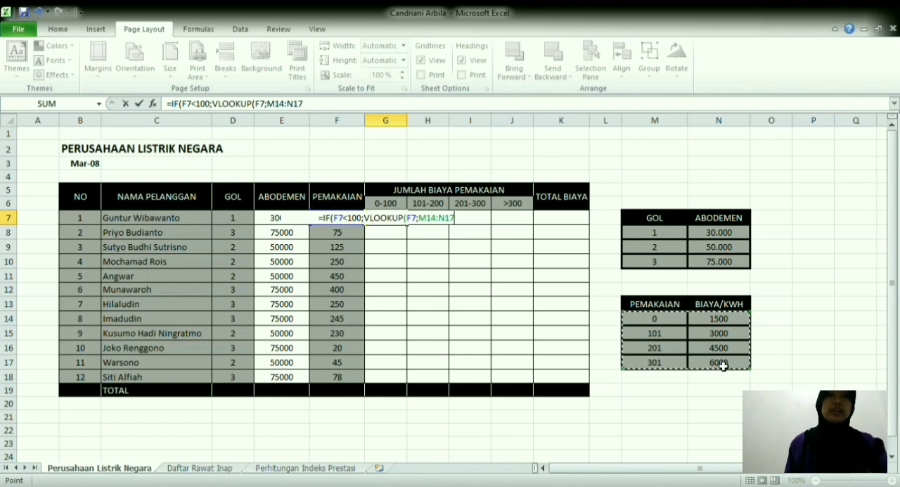
{"action": "type", "text": ";2"}
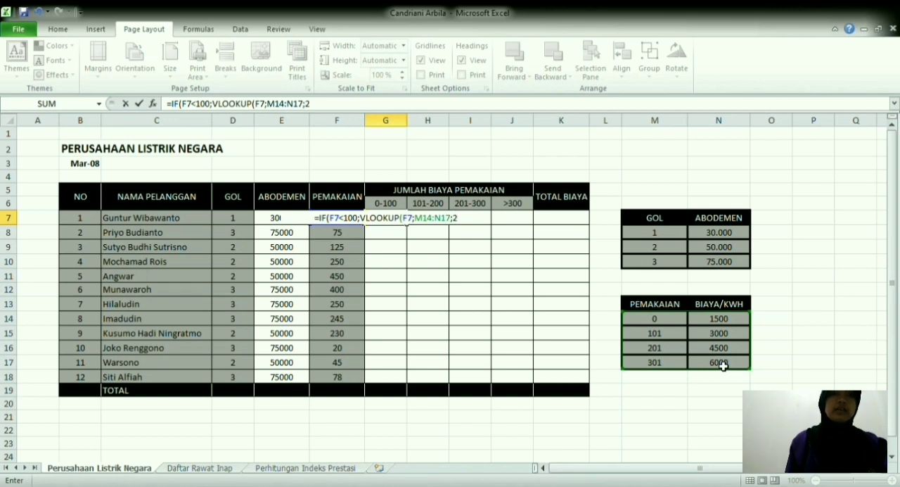
{"action": "type", "text": ")"}
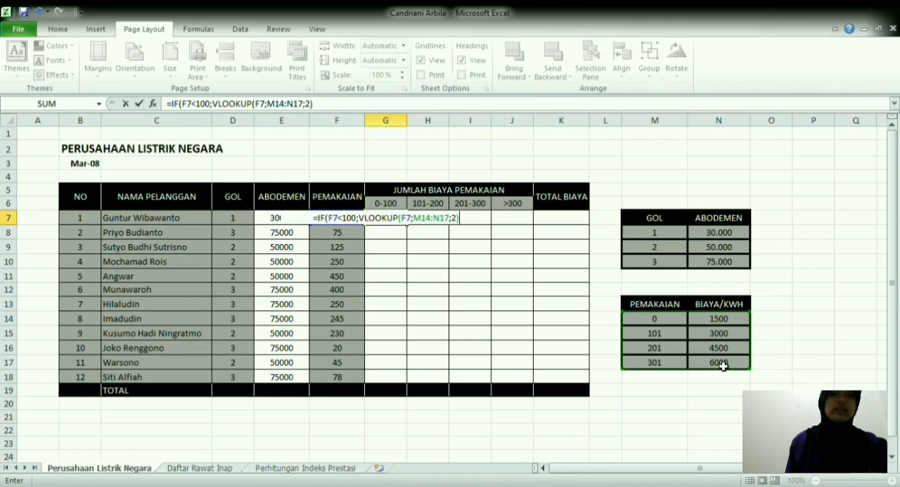
{"action": "type", "text": "P"}
Step: Multiply the lookup in G7 by F7, add an empty string "" as the false result, and close the IF formula
{"action": "key", "text": "BackSpace"}
{"action": "type", "text": "*"}
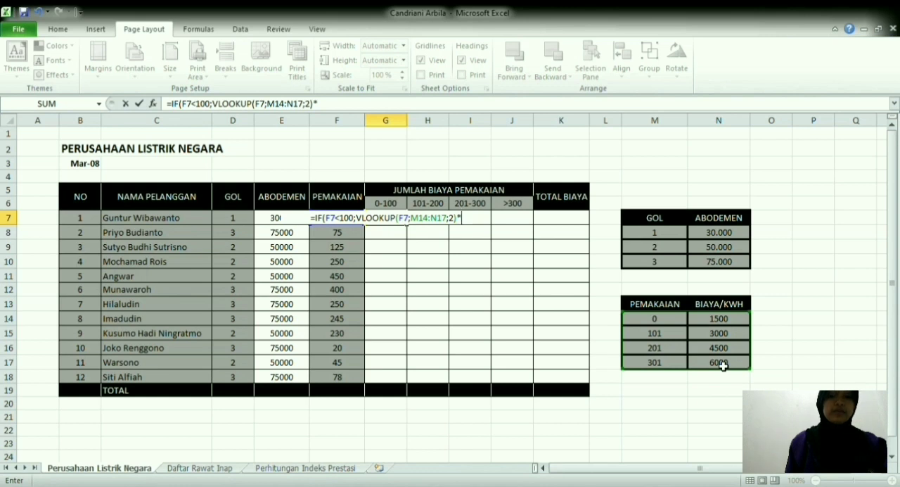
{"action": "type", "text": "f7;\"\""}
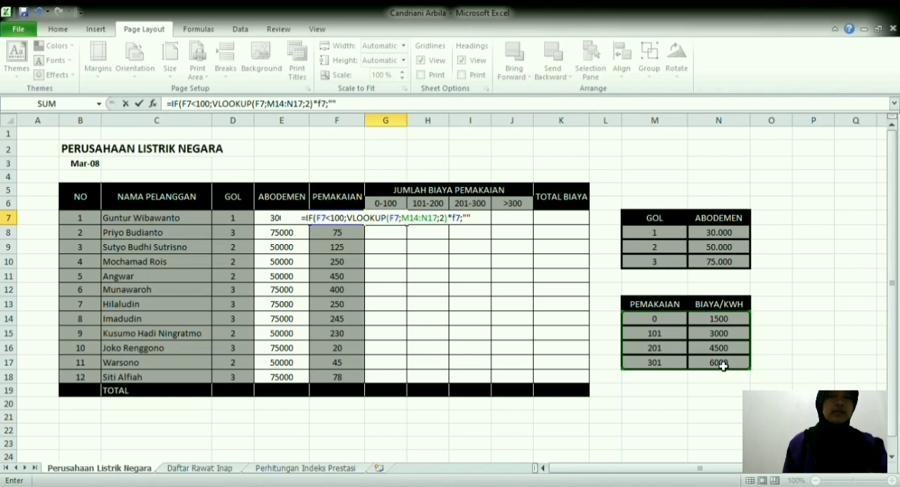
{"action": "type", "text": ")"}
Step: Lock the lookup range in G7's formula as $M$14:N$17 and fill the formula down to G18
{"action": "double_click", "coordinate": [417, 219]}
{"action": "key", "text": "F4"}
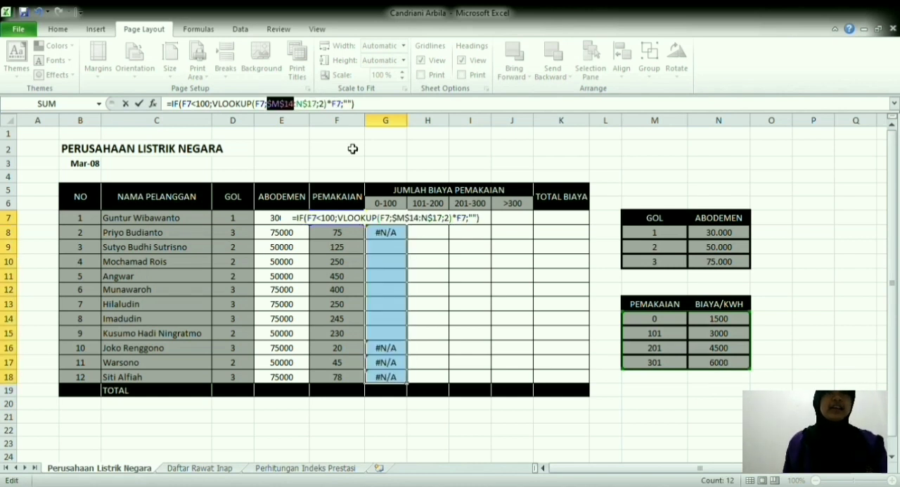
{"action": "key", "text": "Return"}
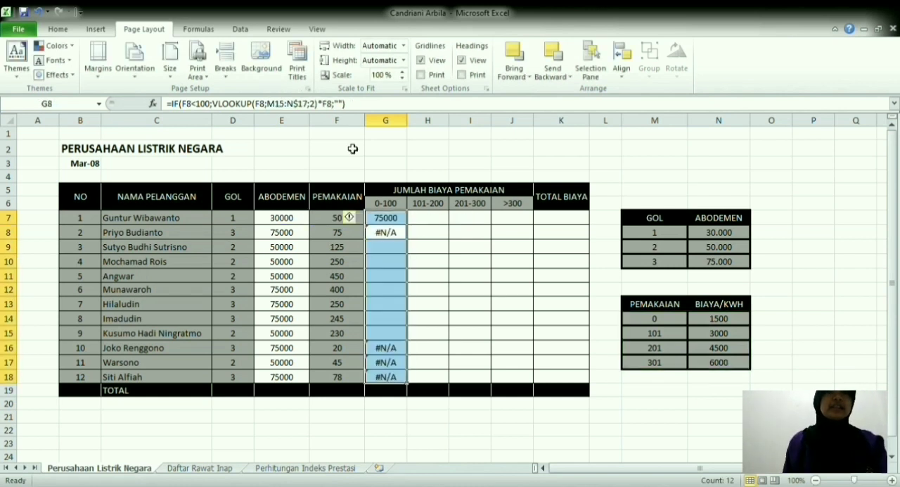
{"action": "left_click", "coordinate": [394, 220]}
{"action": "left_click_drag", "start_coordinate": [410, 228], "coordinate": [408, 379]}
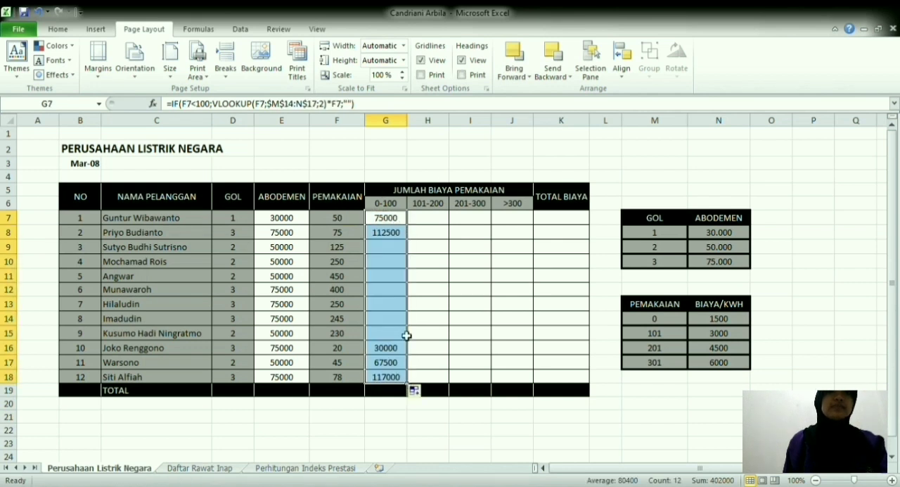
Step: Start an IF formula in H7, the first 101-200 cost cell, with an AND test whose first condition is F7>101
{"action": "left_click", "coordinate": [432, 223]}
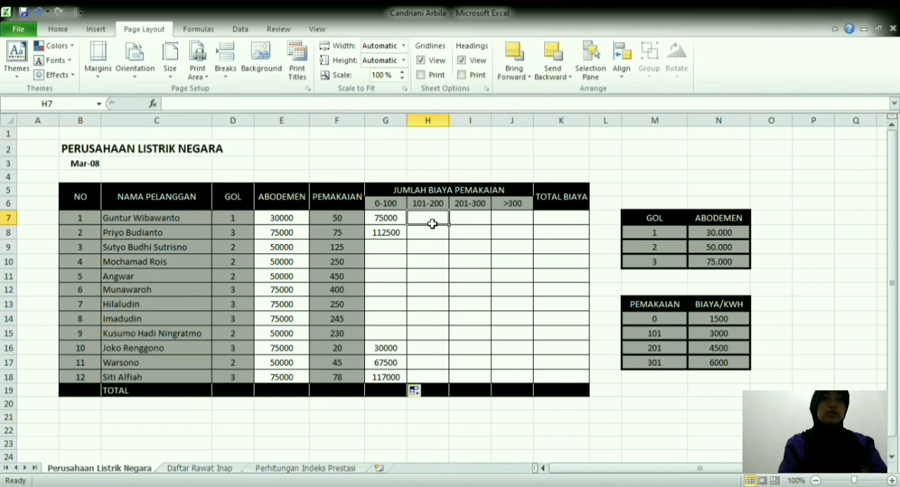
{"action": "type", "text": "=if"}
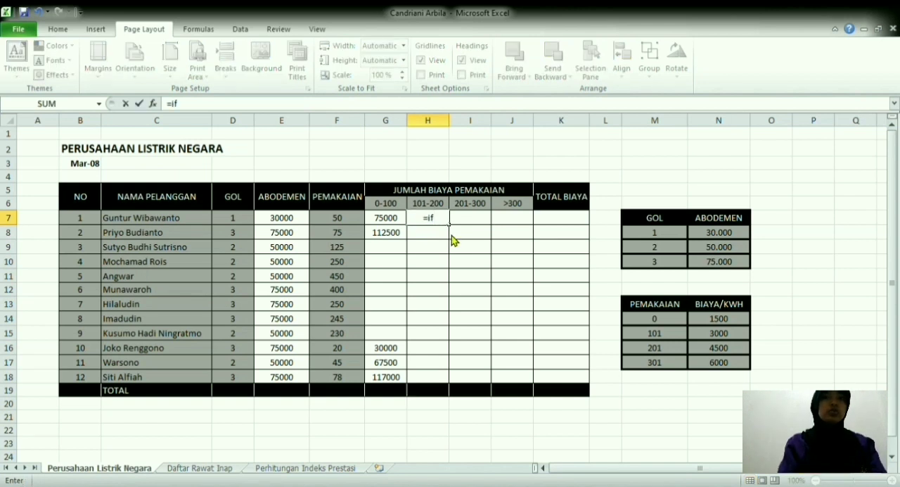
{"action": "key", "text": "Tab"}
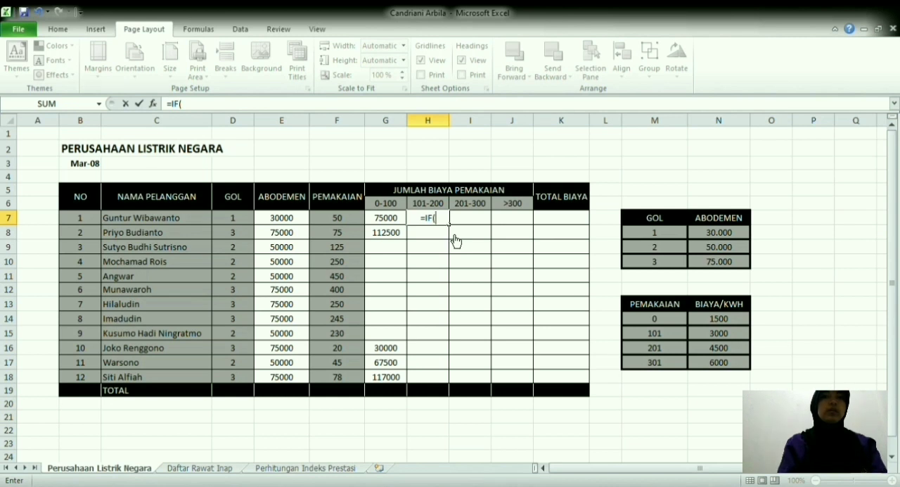
{"action": "type", "text": "and"}
{"action": "key", "text": "Tab"}
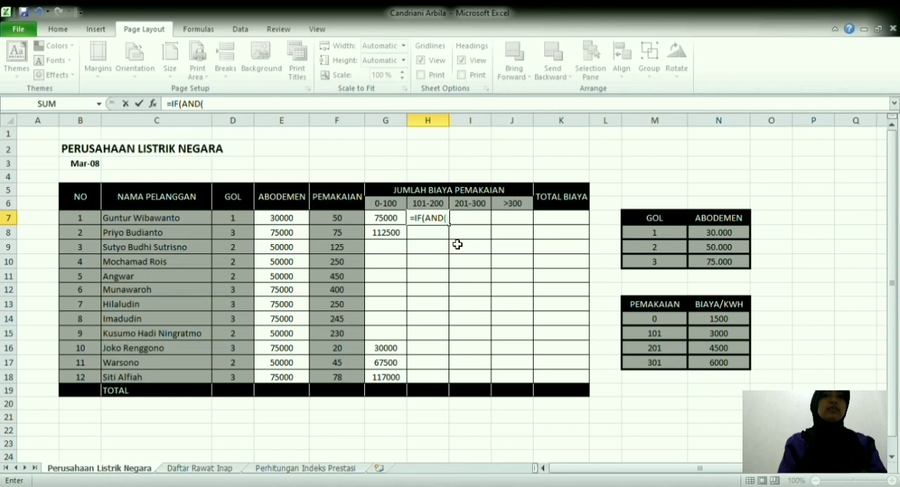
{"action": "left_click", "coordinate": [359, 222]}
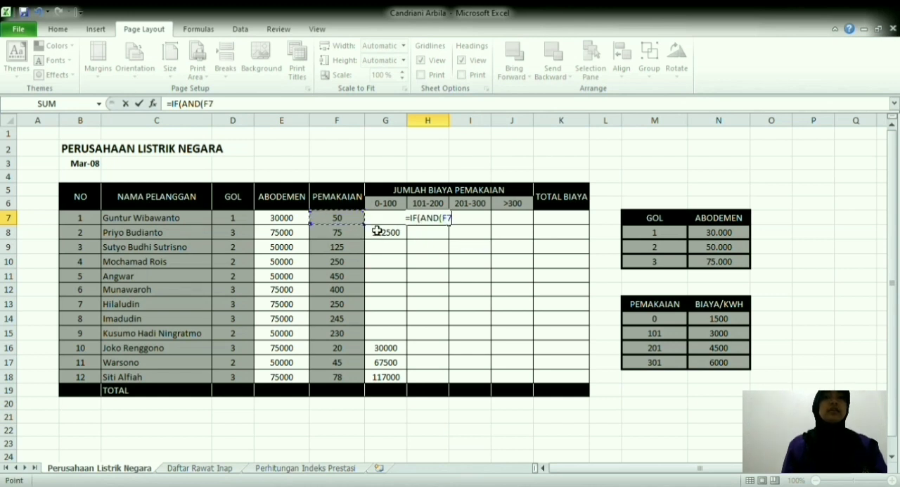
{"action": "type", "text": ">"}
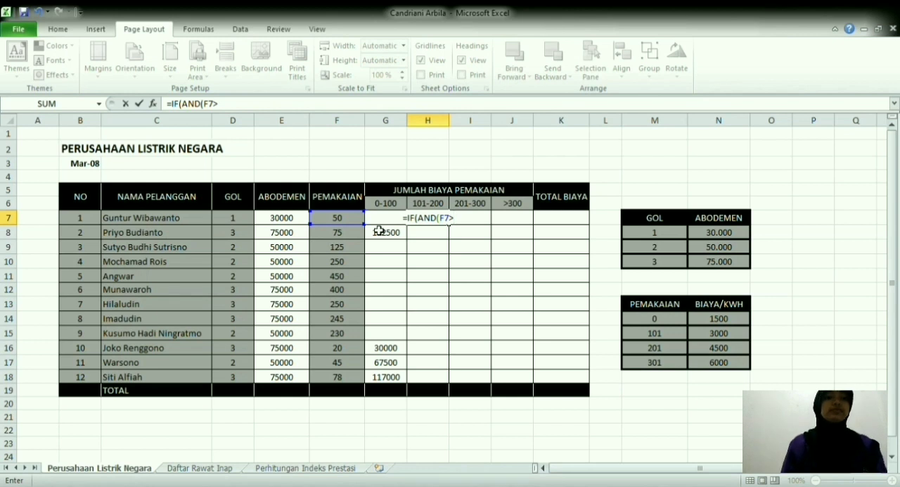
{"action": "type", "text": "101;"}
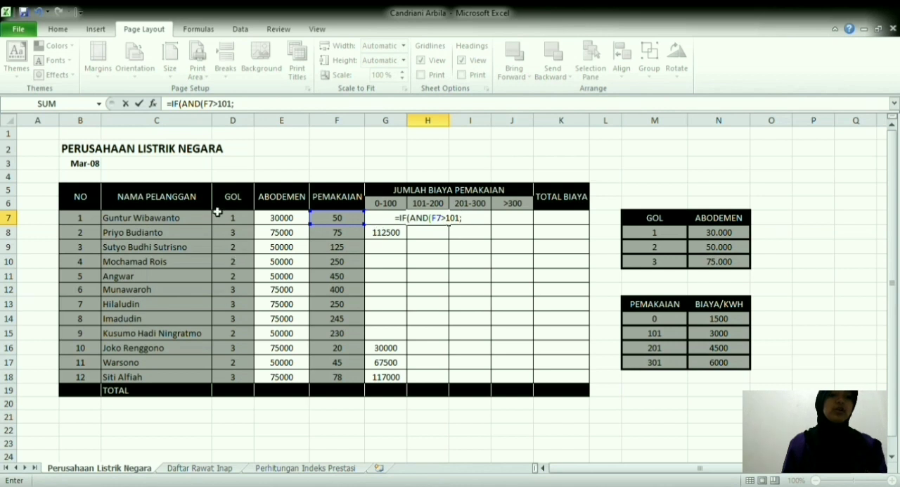
Step: Add F7<200 as the second condition of the AND test in H7 and close the AND
{"action": "left_click", "coordinate": [351, 219]}
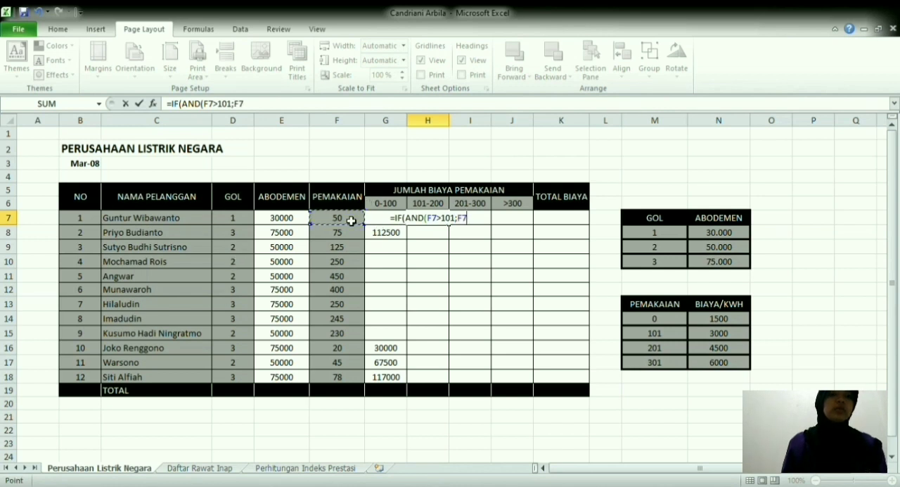
{"action": "type", "text": "<20"}
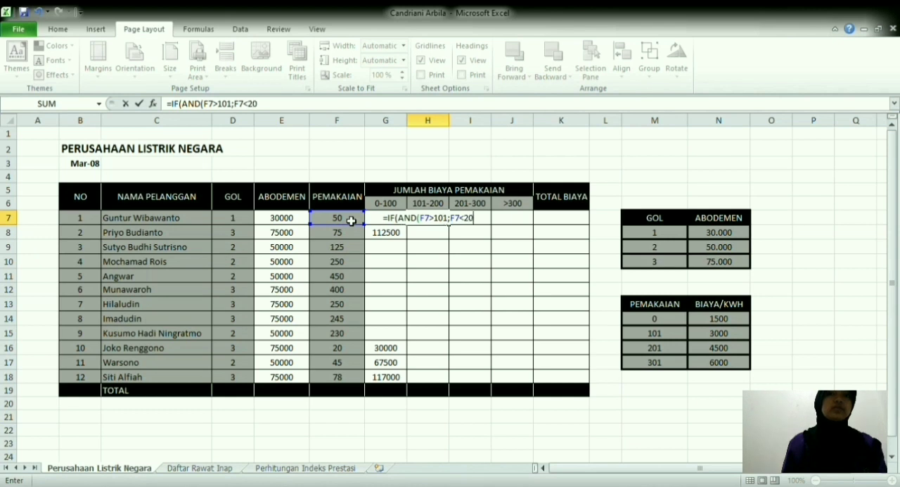
{"action": "type", "text": "0)"}
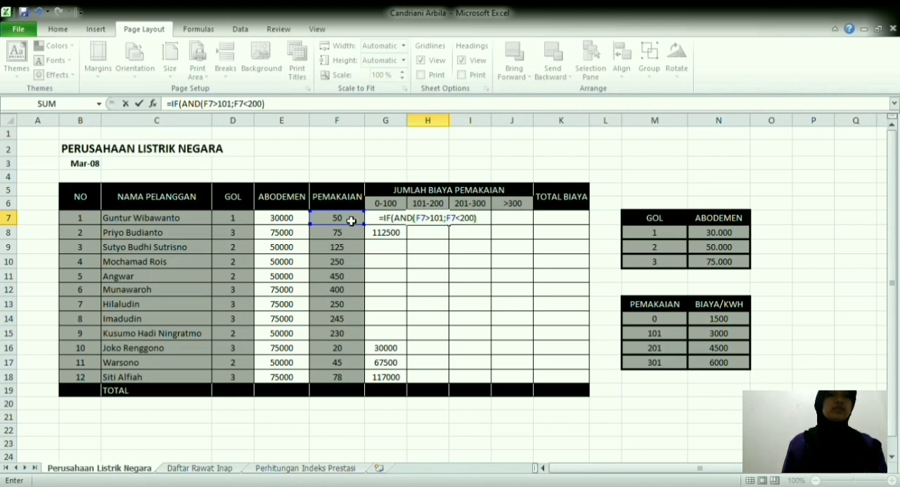
{"action": "type", "text": ";vl"}
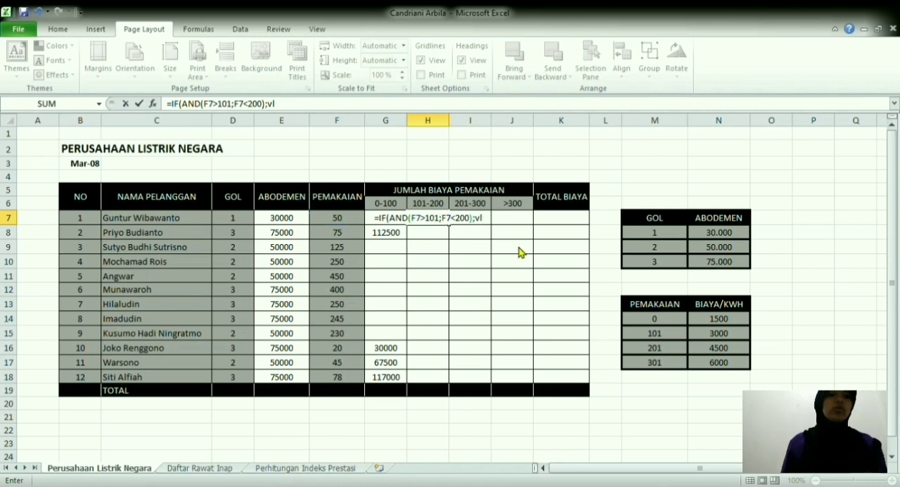
Step: Add VLOOKUP(F7;$M$14:$N$17;2) as the true result of the IF formula in H7, with the lookup range locked
{"action": "key", "text": "Tab"}
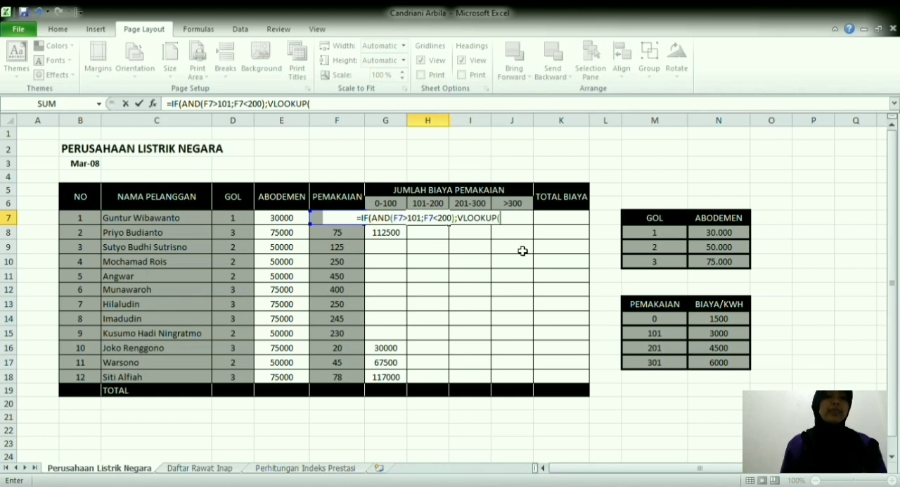
{"action": "left_click", "coordinate": [322, 220]}
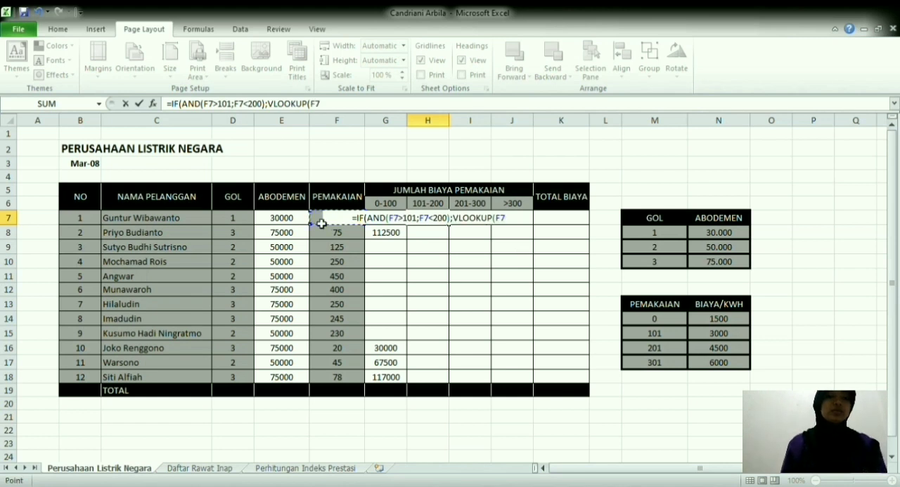
{"action": "type", "text": ";"}
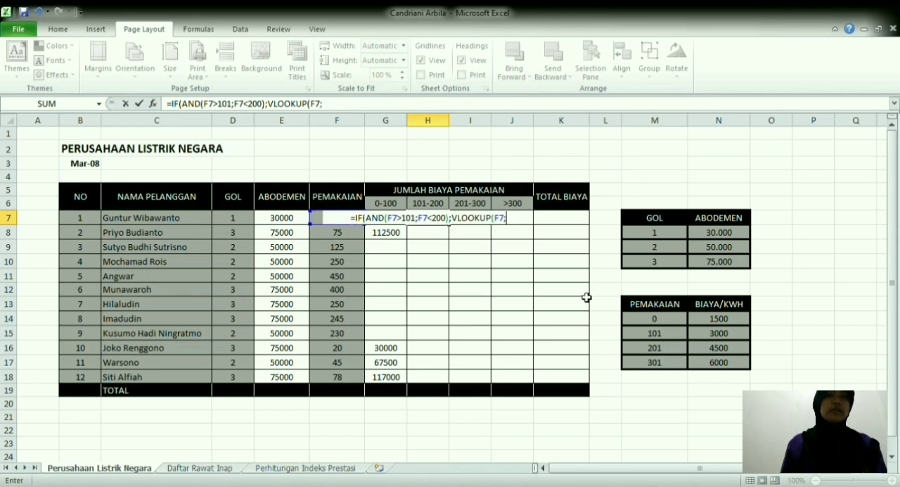
{"action": "left_click_drag", "start_coordinate": [644, 318], "coordinate": [751, 378]}
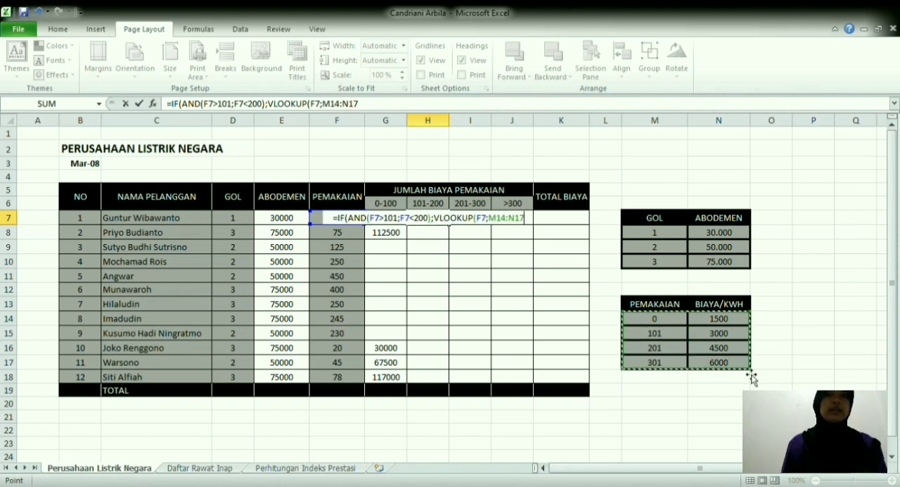
{"action": "key", "text": "F4"}
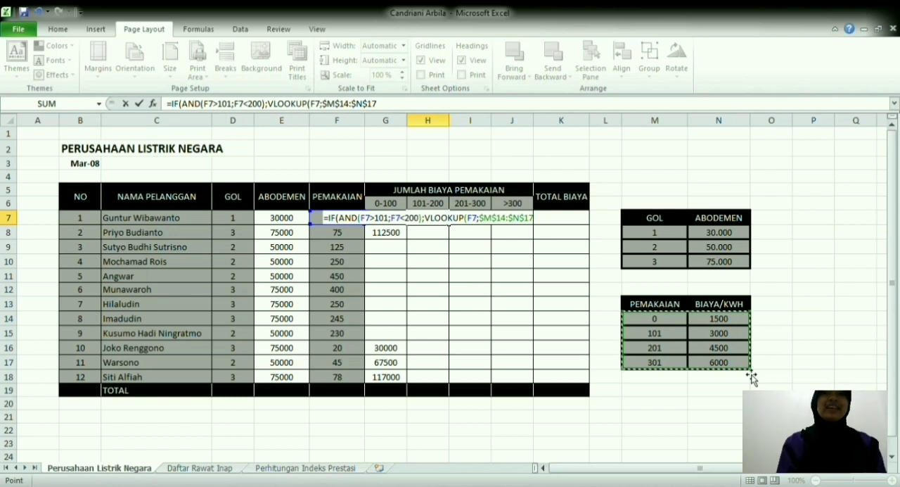
{"action": "type", "text": ";"}
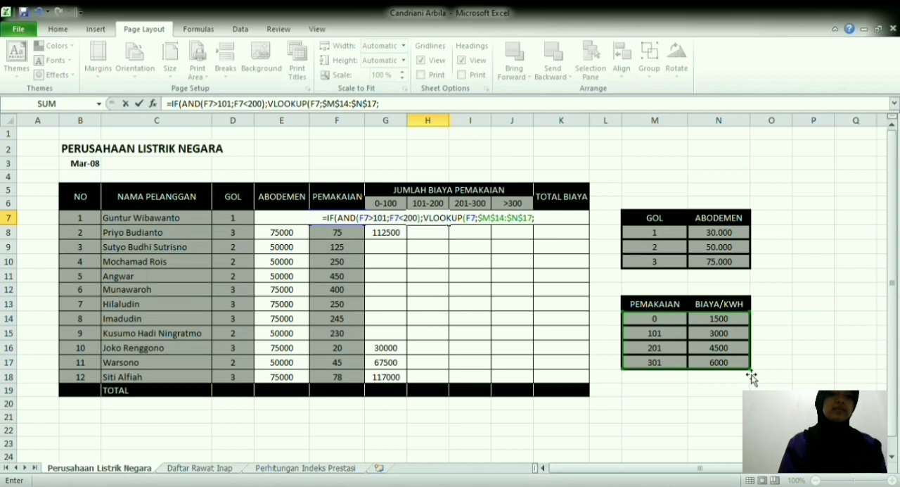
{"action": "type", "text": "2)"}
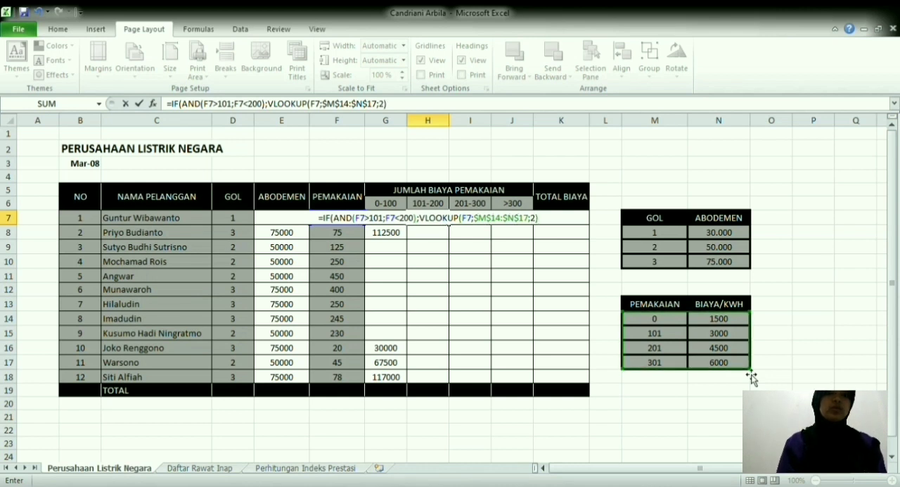
{"action": "type", "text": "*f7"}
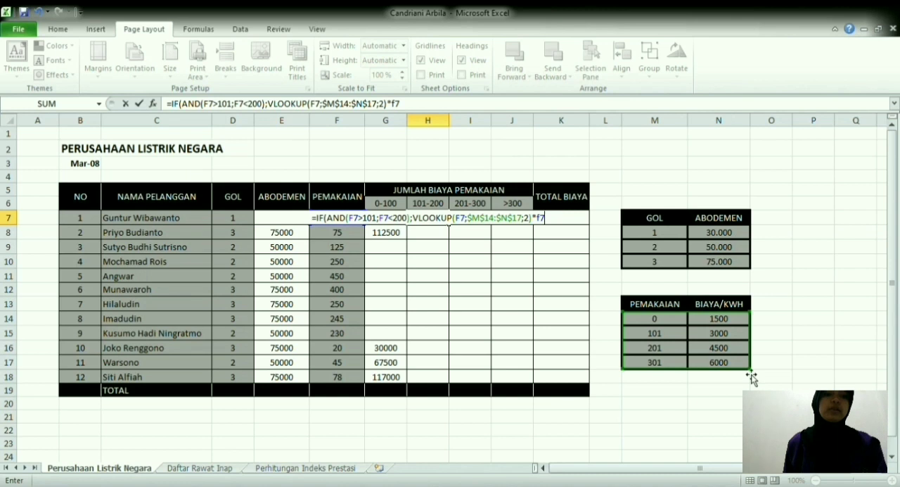
{"action": "type", "text": ";"}
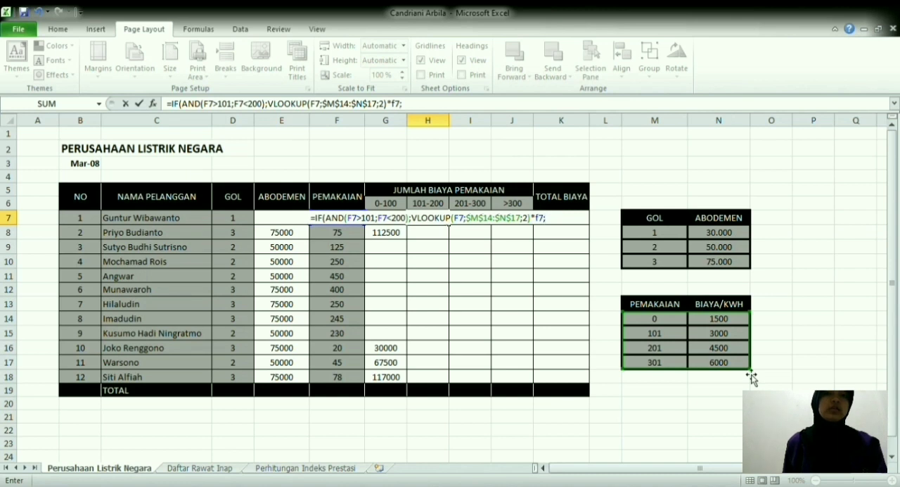
{"action": "type", "text": "\"\")"}
Step: Finish H7's formula by multiplying the lookup by F7 with "" as the false result, and fill it down to H18
{"action": "key", "text": "Return"}
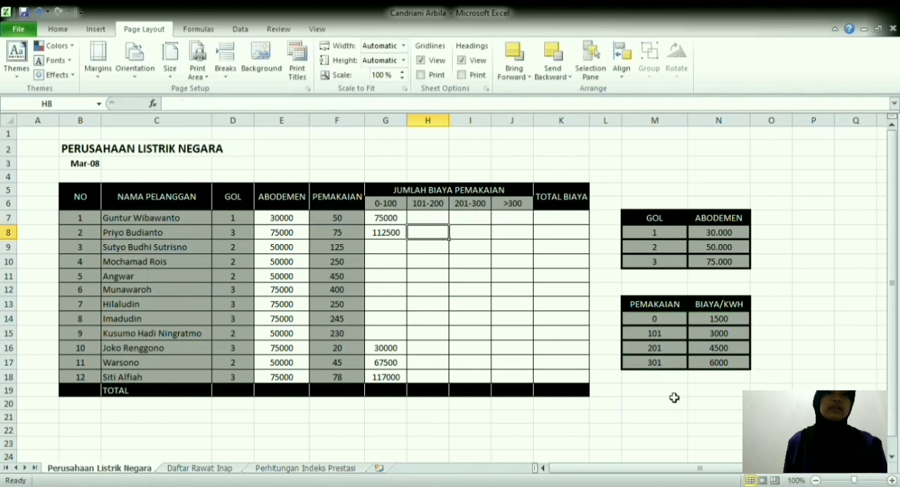
{"action": "left_click", "coordinate": [433, 218]}
{"action": "left_click_drag", "start_coordinate": [448, 225], "coordinate": [448, 384]}
Step: Start an IF formula in I7, the first 201-300 cost cell, with the test AND(F7>201;<300)
{"action": "left_click", "coordinate": [472, 222]}
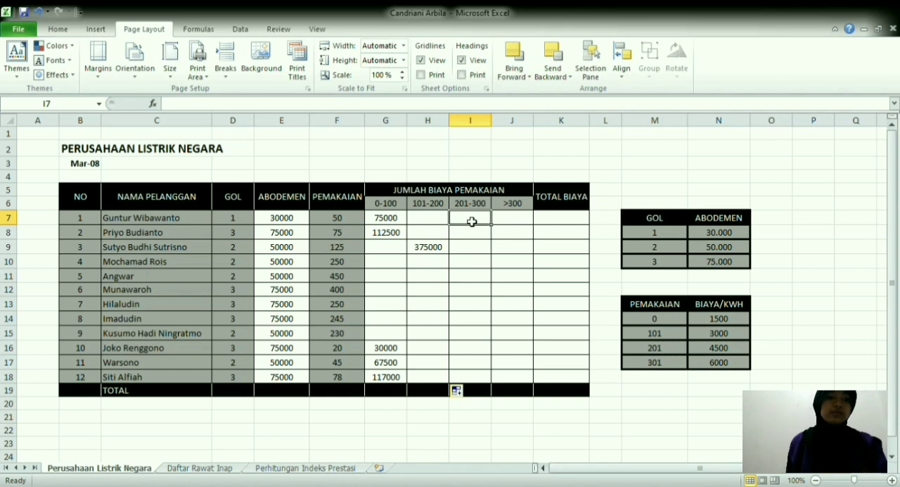
{"action": "type", "text": "="}
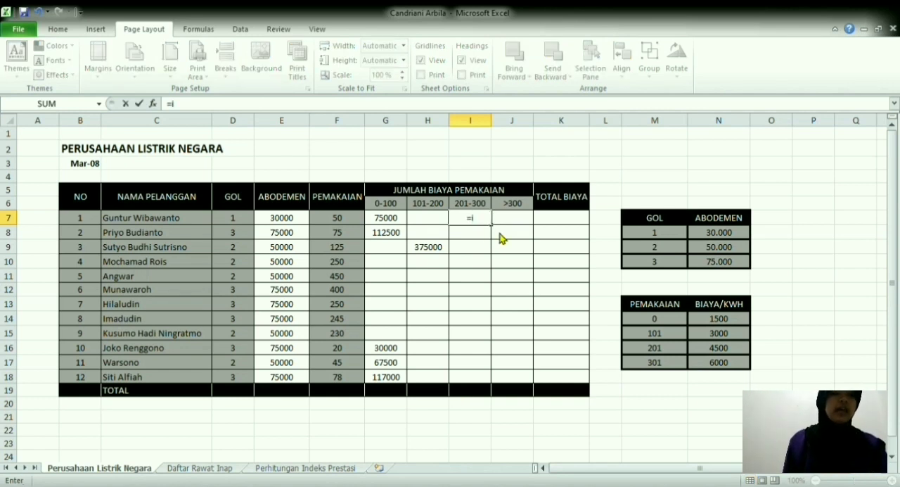
{"action": "type", "text": "if("}
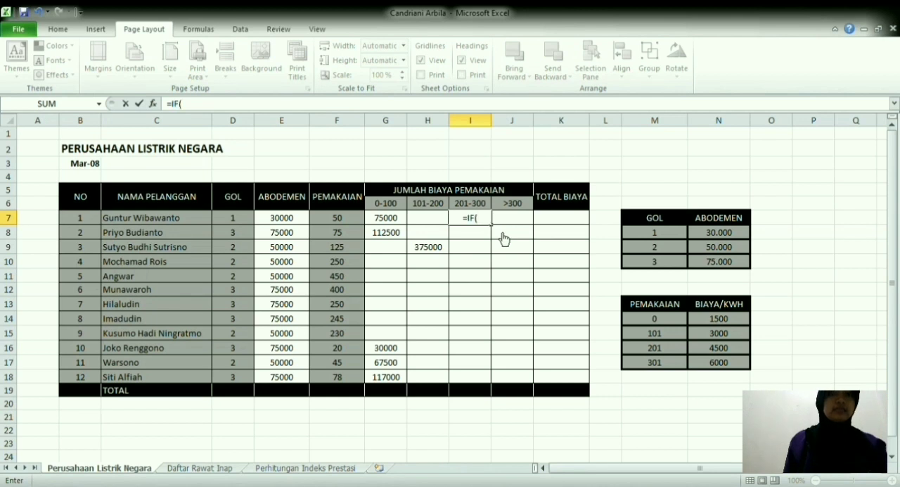
{"action": "type", "text": "an"}
{"action": "key", "text": "Tab"}
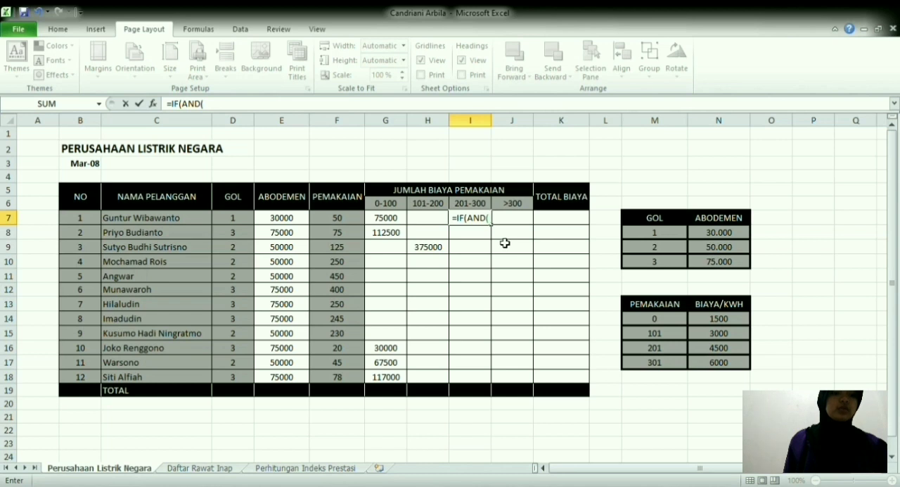
{"action": "left_click", "coordinate": [349, 222]}
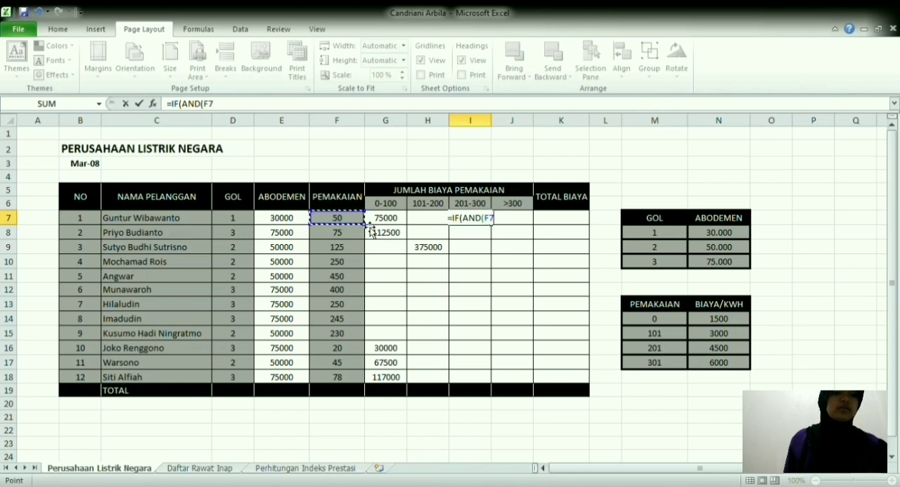
{"action": "type", "text": ">"}
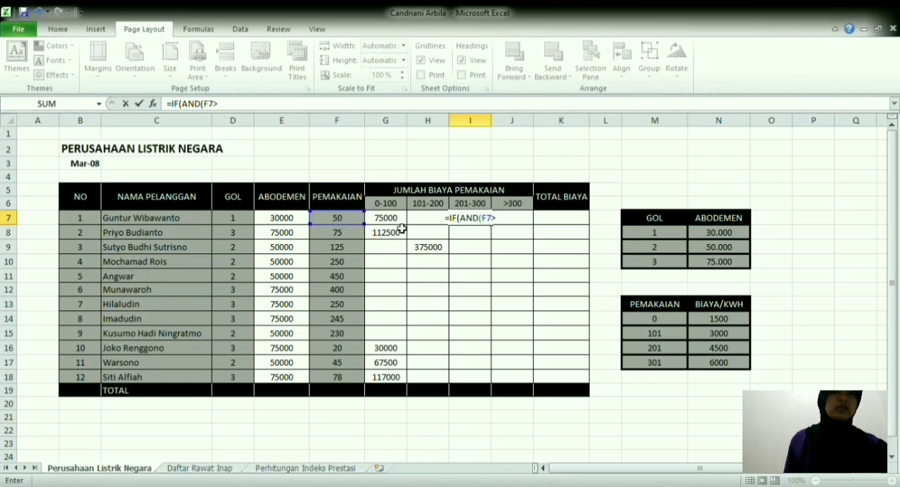
{"action": "type", "text": "2"}
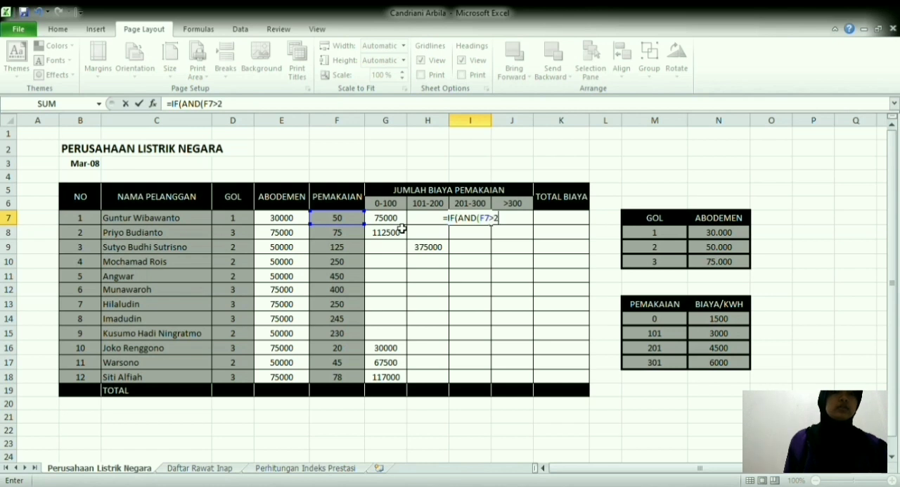
{"action": "type", "text": "01;"}
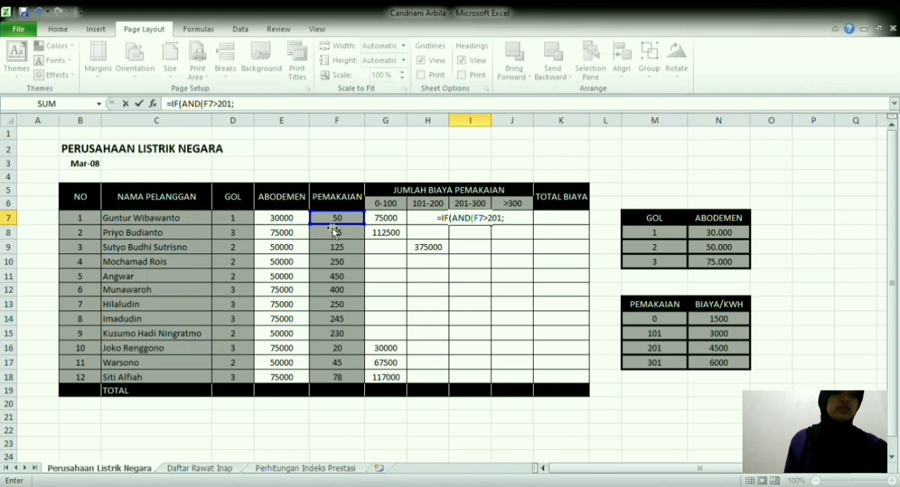
{"action": "type", "text": "<300"}
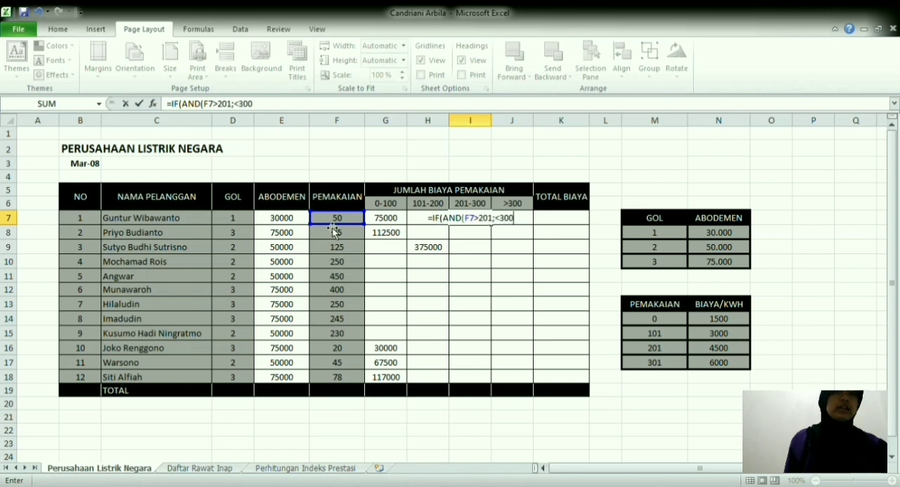
{"action": "type", "text": ")"}
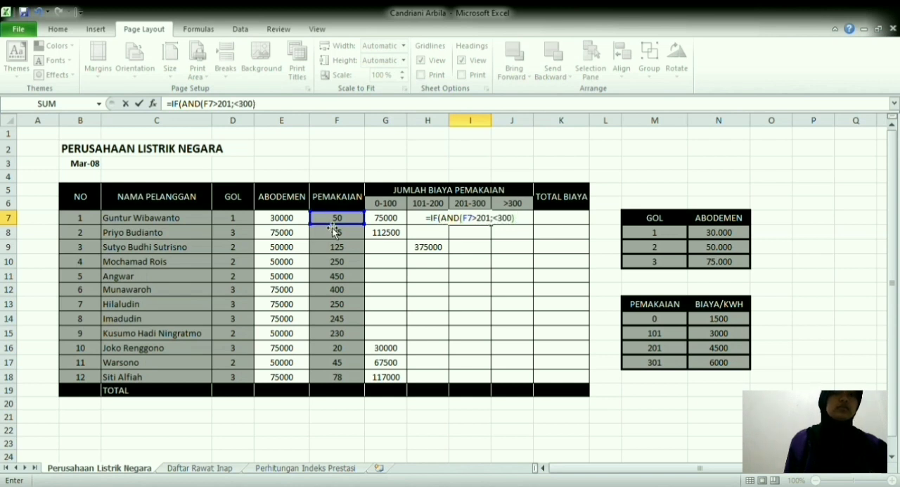
{"action": "type", "text": ";vl"}
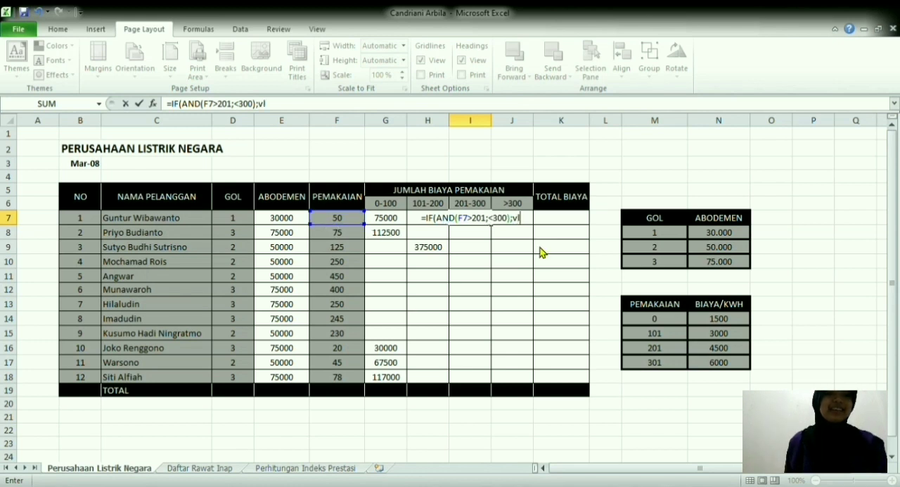
Step: Add VLOOKUP(F7;$M$14:$N$17;2) as the true result of the IF formula in I7, with the lookup range locked
{"action": "key", "text": "Tab"}
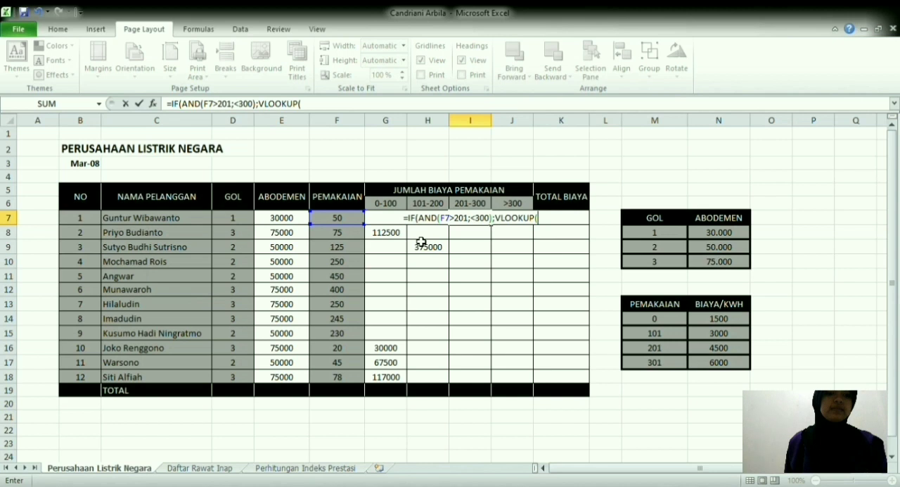
{"action": "left_click", "coordinate": [353, 222]}
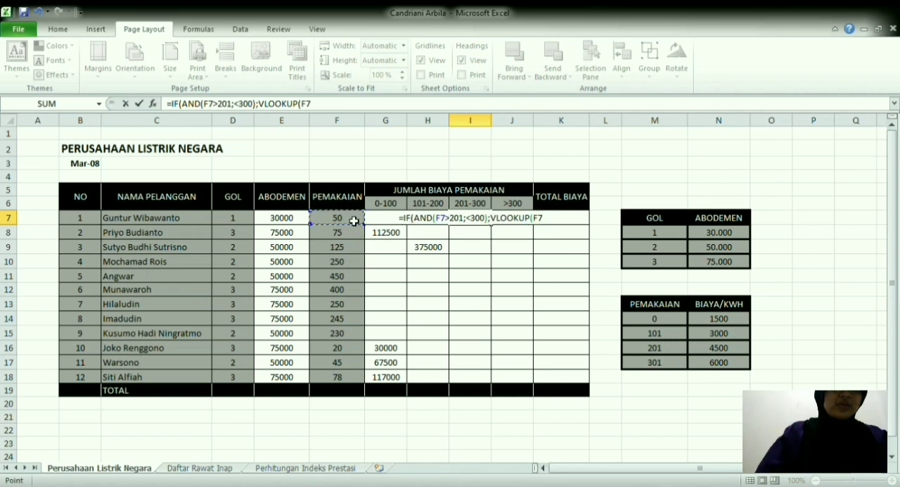
{"action": "type", "text": ";"}
{"action": "left_click_drag", "start_coordinate": [657, 324], "coordinate": [740, 368]}
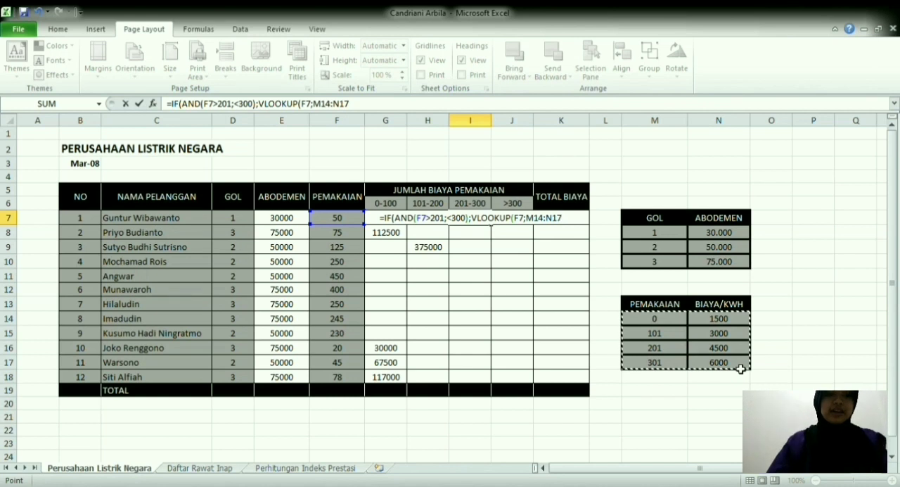
{"action": "key", "text": "F4"}
{"action": "type", "text": ";"}
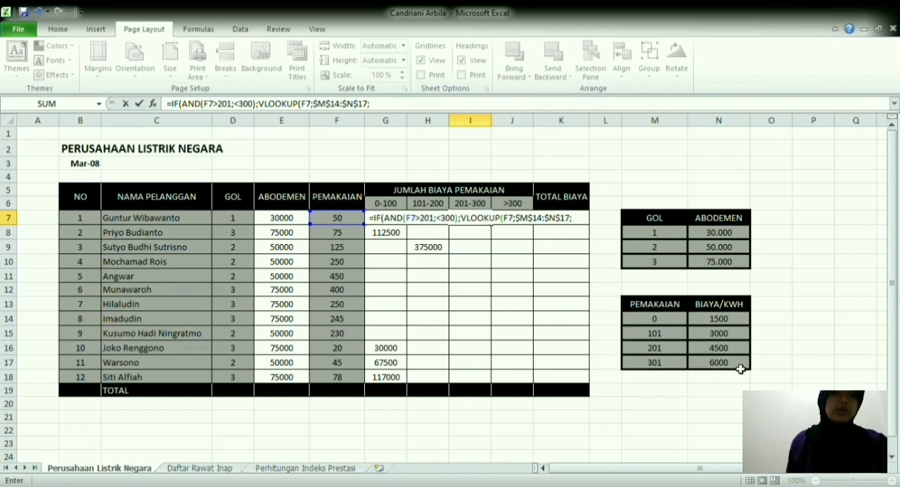
{"action": "type", "text": "2"}
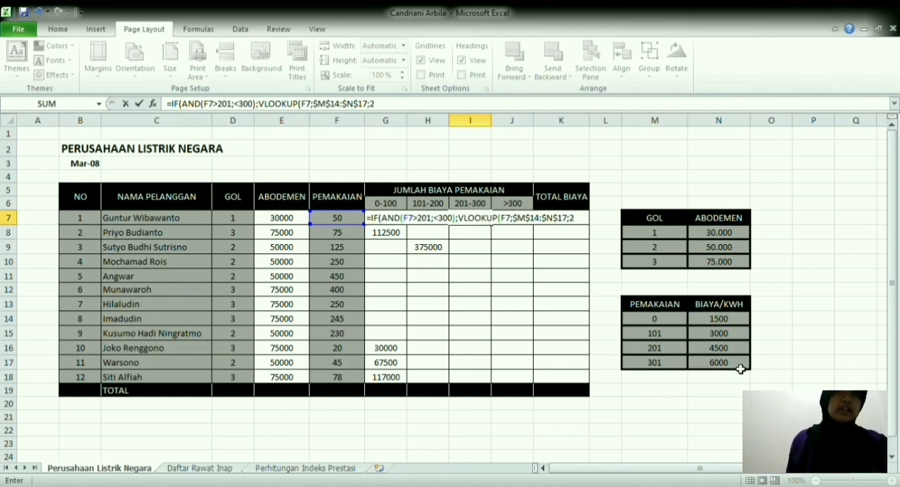
{"action": "type", "text": ")"}
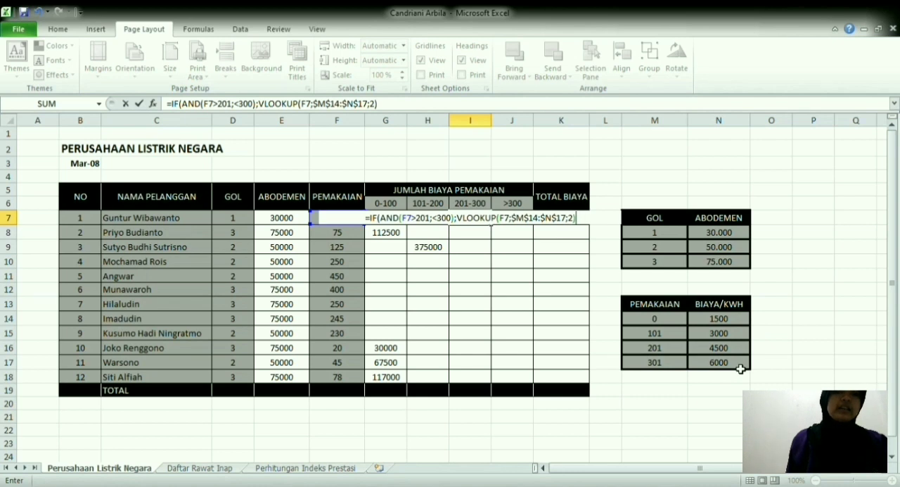
{"action": "type", "text": "*"}
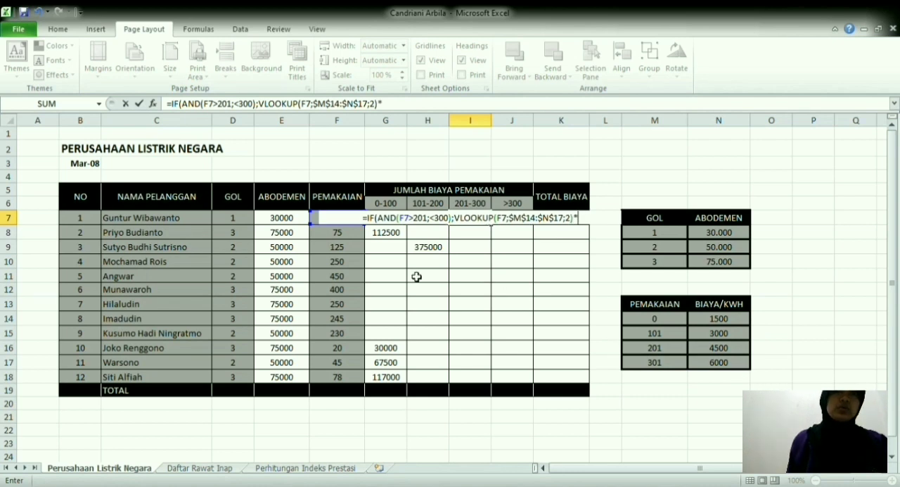
Step: Multiply the lookup in I7 by F7, add "" as the false result and close the IF
{"action": "left_click", "coordinate": [321, 220]}
{"action": "type", "text": ";"}
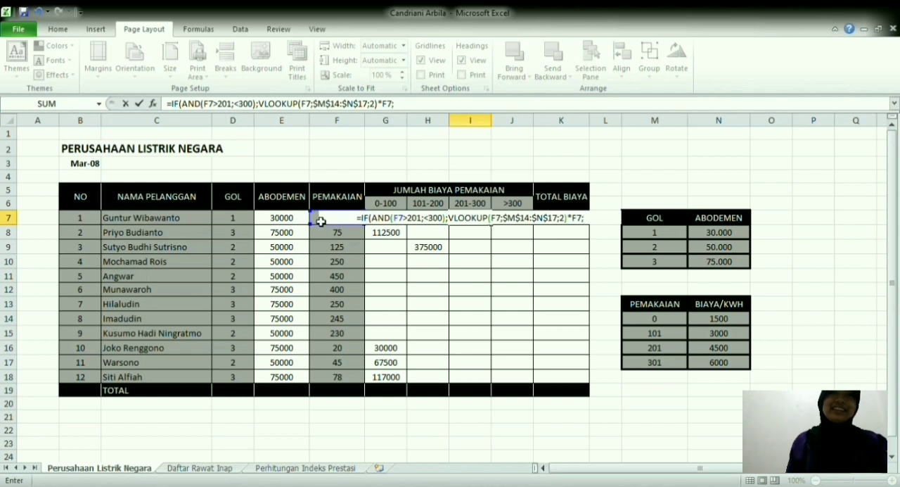
{"action": "type", "text": "\"\")"}
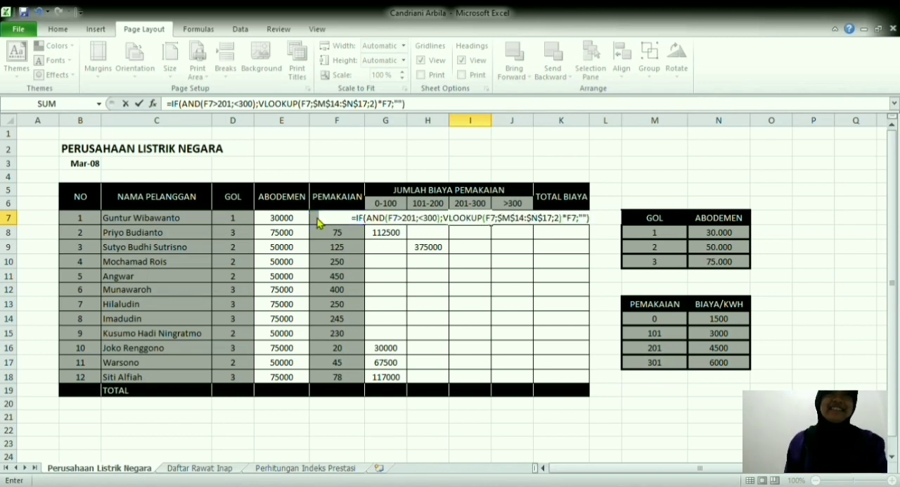
Step: Correct the second AND condition in I7 to F7<300 and fill the formula down to I18
{"action": "left_click", "coordinate": [419, 218]}
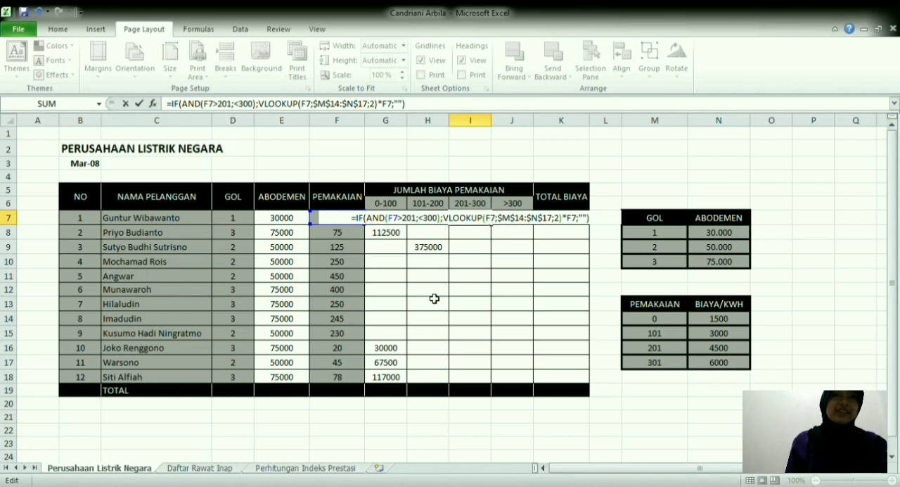
{"action": "left_click", "coordinate": [245, 109]}
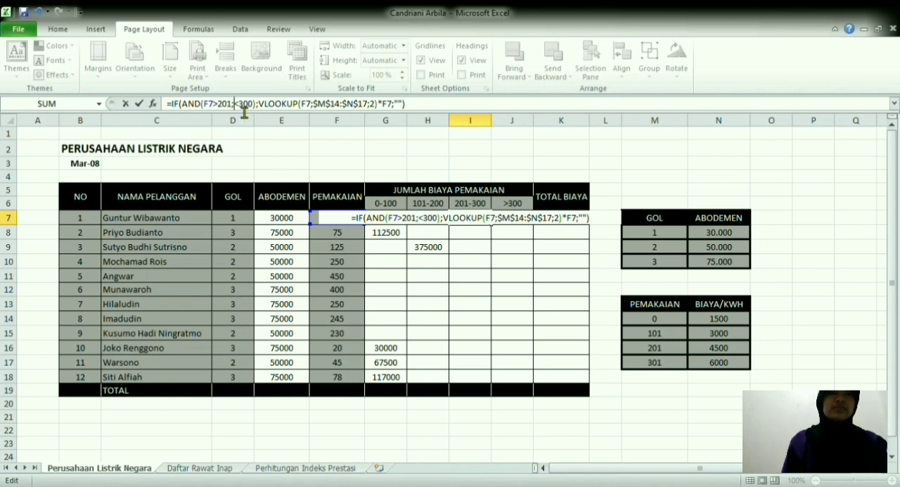
{"action": "left_click", "coordinate": [318, 221]}
{"action": "key", "text": "Return"}
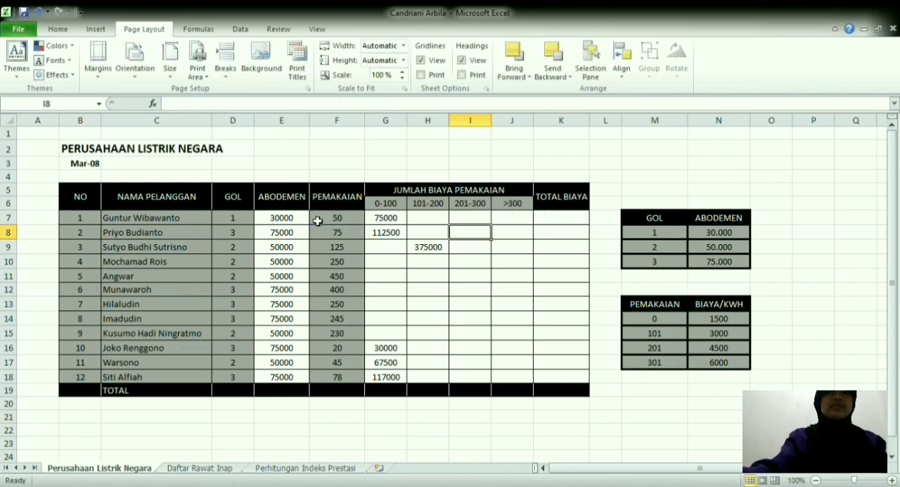
{"action": "left_click", "coordinate": [471, 221]}
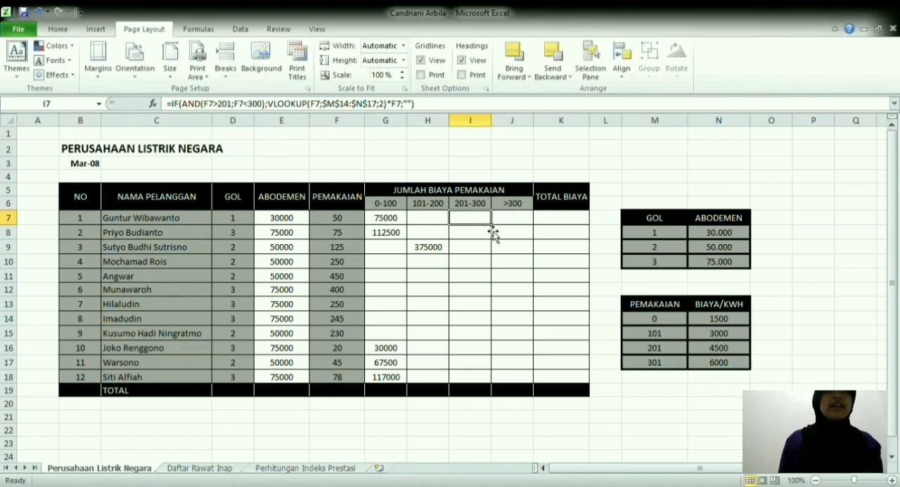
{"action": "left_click_drag", "start_coordinate": [492, 225], "coordinate": [493, 386]}
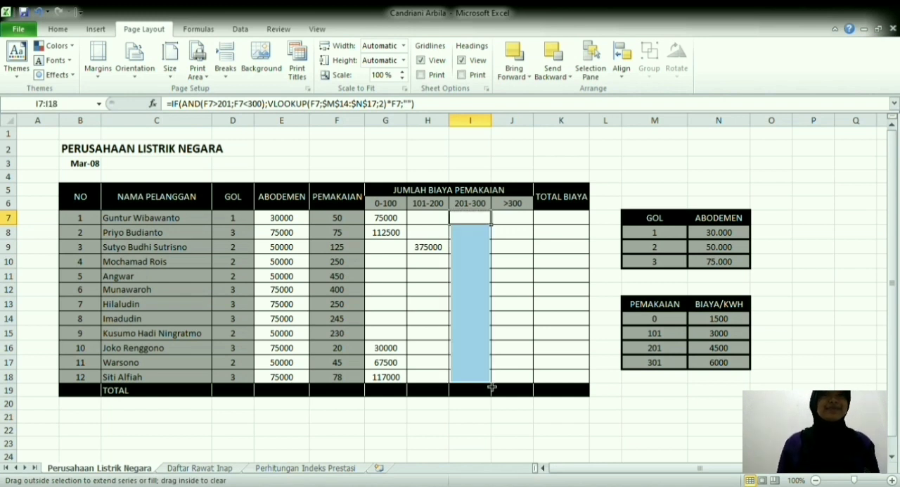
Step: Start an IF formula in J7, the first >300 cost cell, with the test F7>300
{"action": "left_click", "coordinate": [517, 222]}
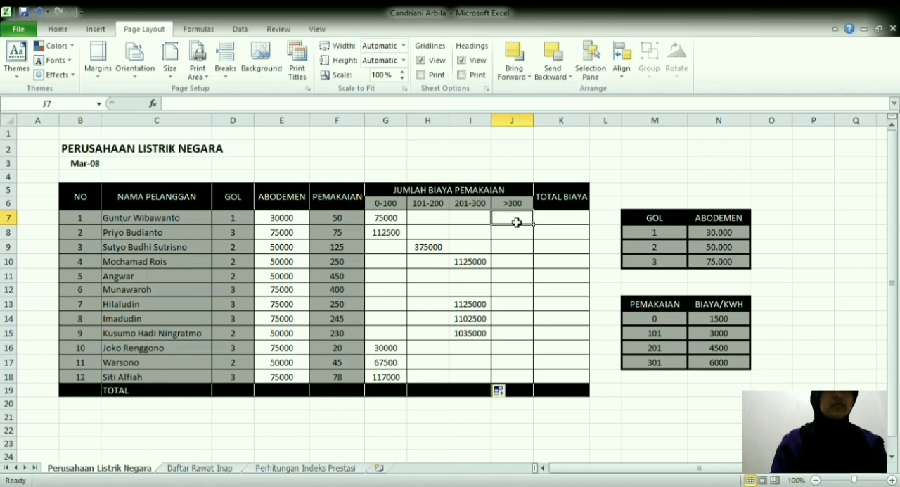
{"action": "type", "text": "=i"}
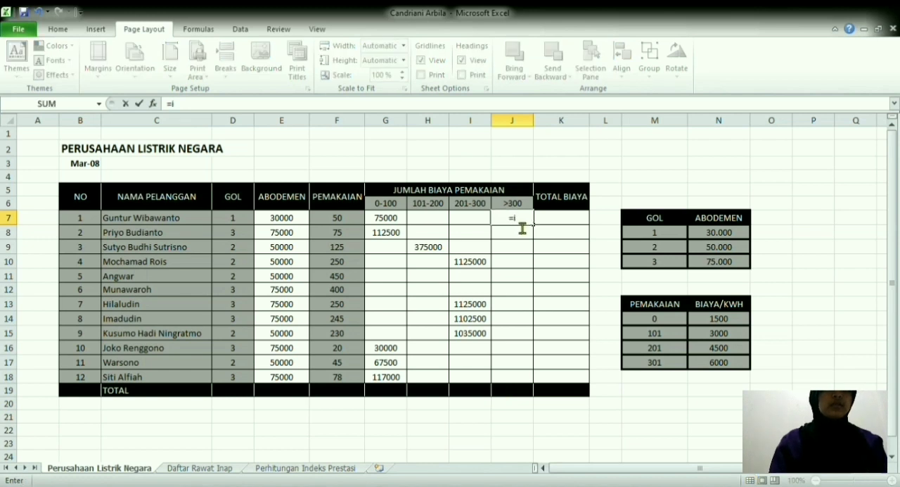
{"action": "type", "text": "f"}
{"action": "key", "text": "Tab"}
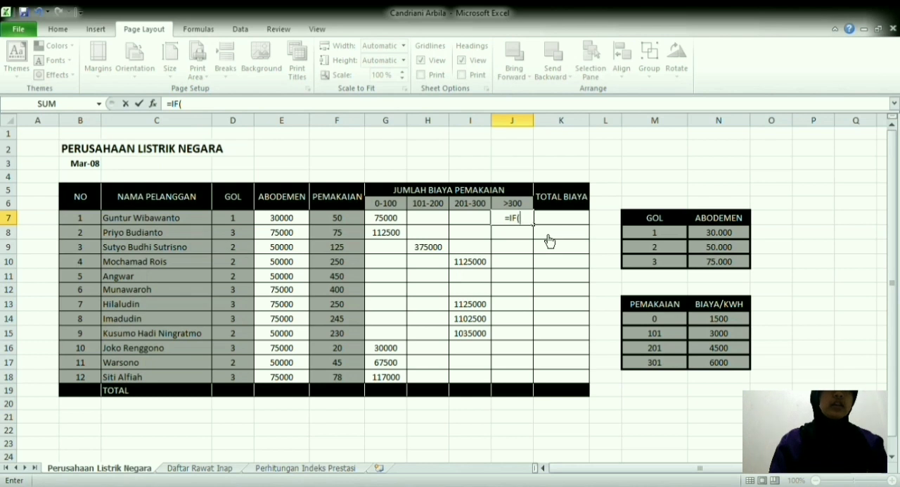
{"action": "left_click", "coordinate": [338, 219]}
{"action": "type", "text": ">300;vl"}
Step: Add VLOOKUP(F7;$M$14:$N$17;2) as the true result of the IF formula in J7, with the lookup range locked
{"action": "key", "text": "Tab"}
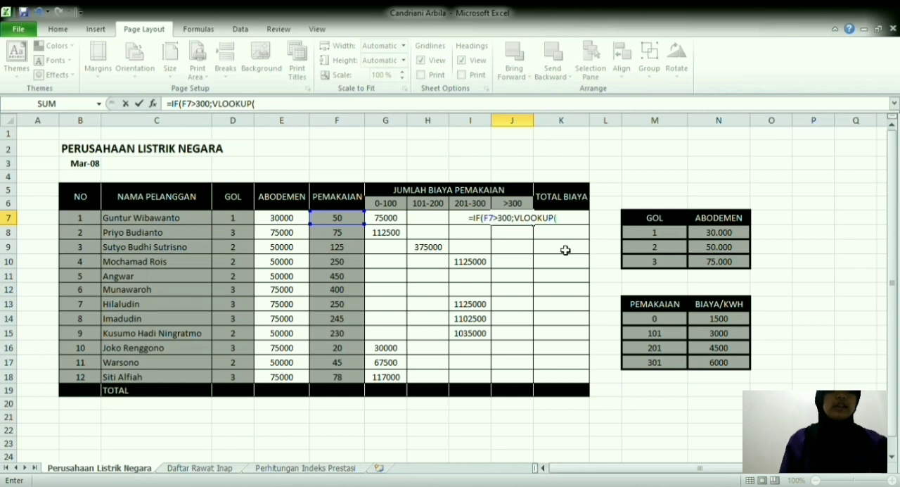
{"action": "left_click", "coordinate": [348, 220]}
{"action": "type", "text": ";"}
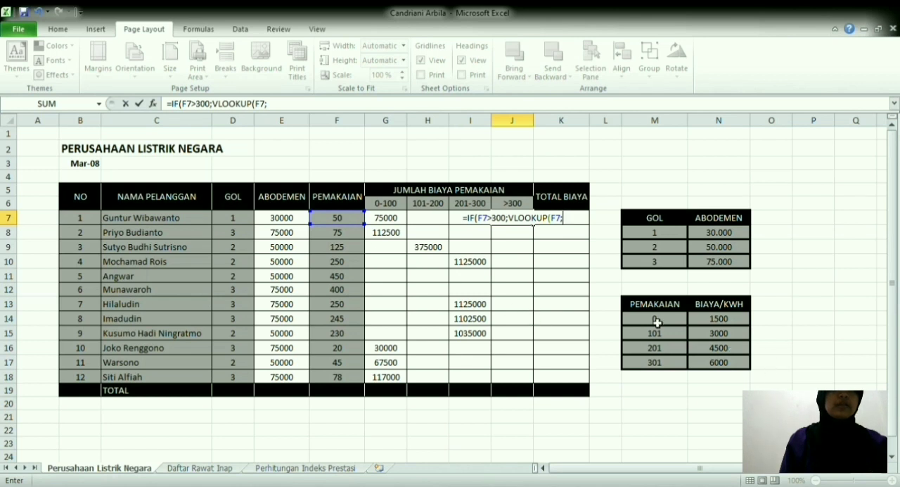
{"action": "left_click_drag", "start_coordinate": [658, 324], "coordinate": [714, 360]}
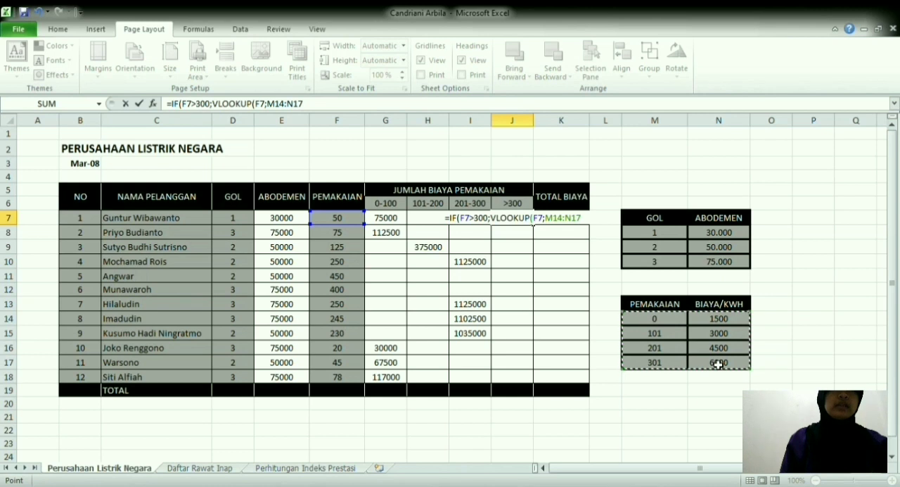
{"action": "key", "text": "F4"}
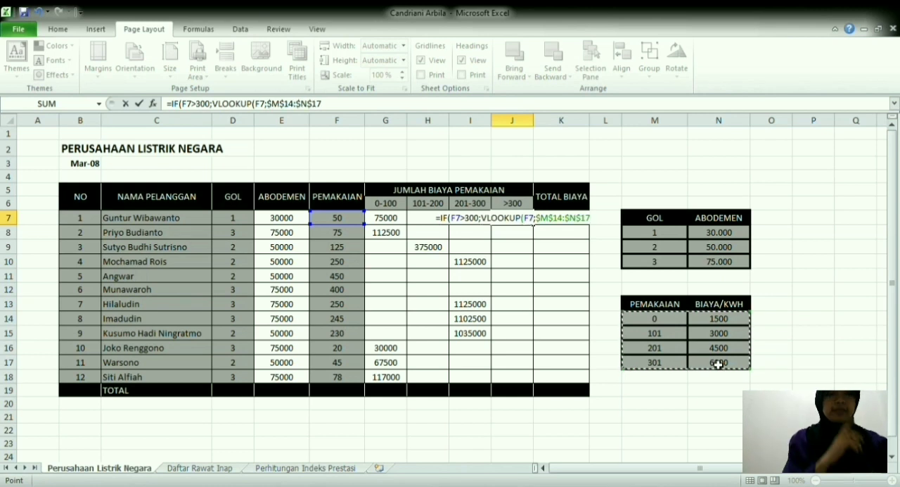
{"action": "type", "text": ";"}
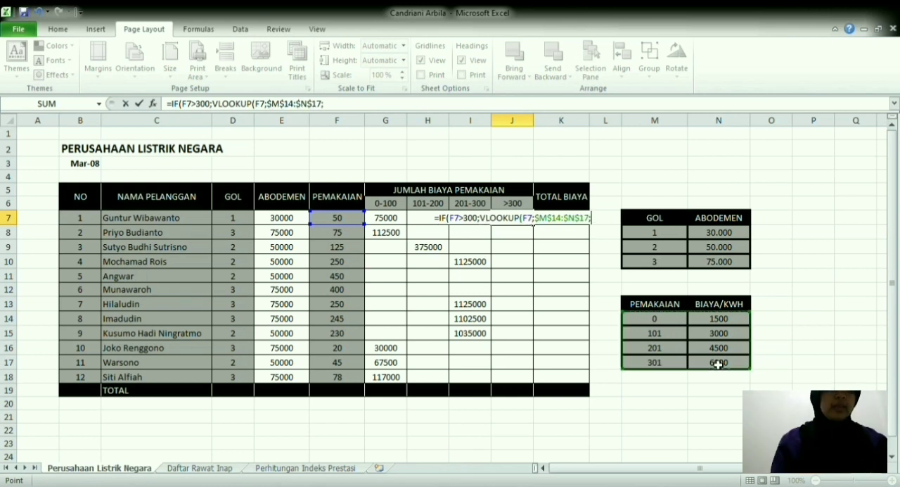
{"action": "type", "text": "2"}
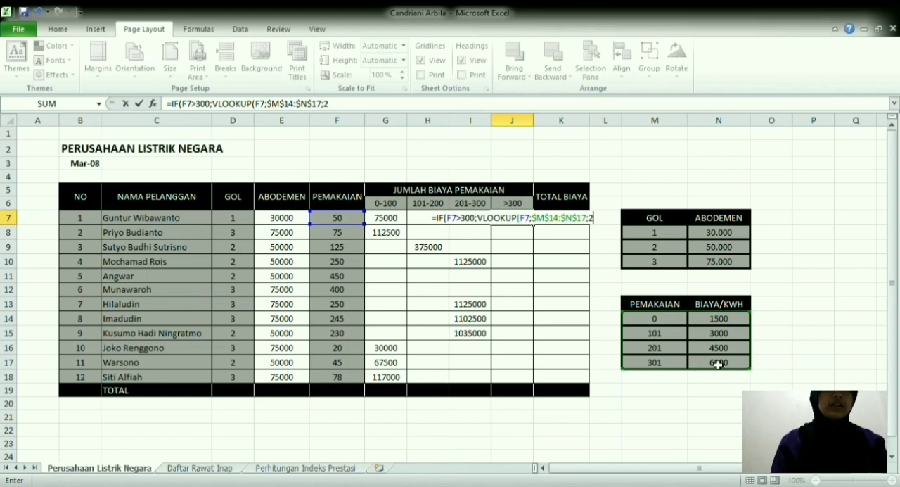
{"action": "type", "text": ")"}
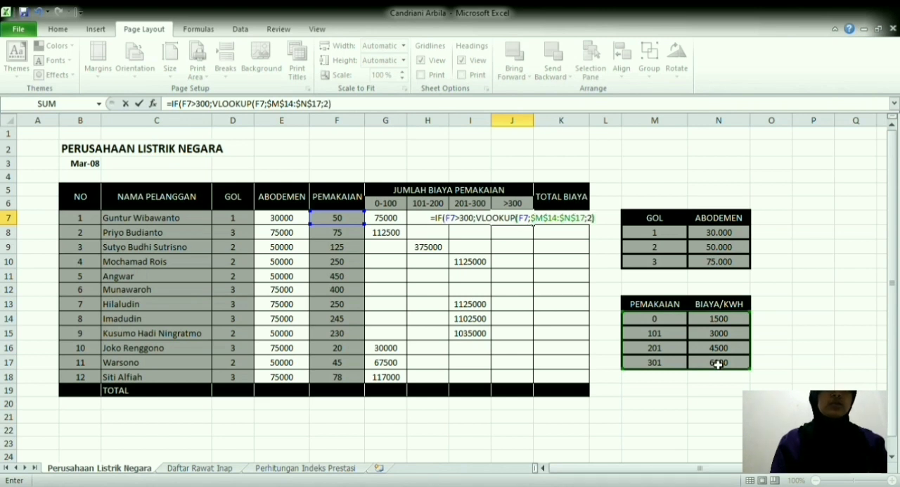
{"action": "type", "text": "*"}
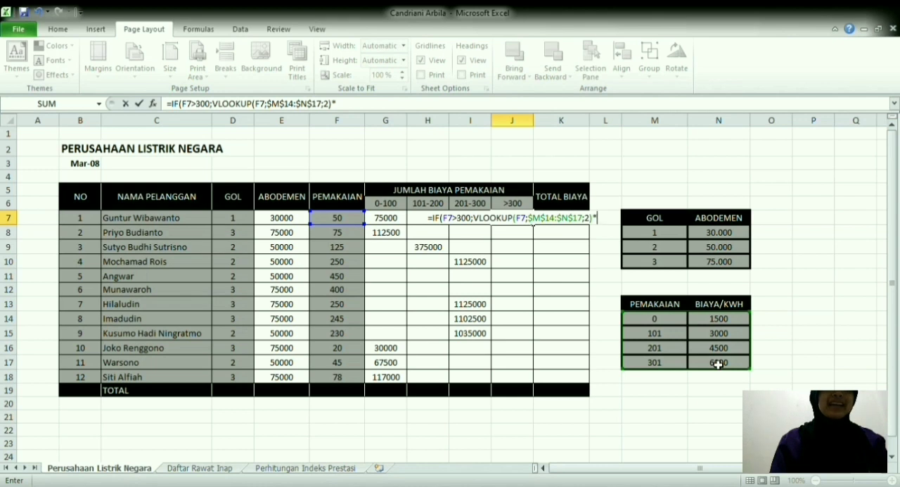
Step: Finish J7's formula by multiplying the lookup by F7 with "" as the false result, and fill it down to J18
{"action": "left_click", "coordinate": [341, 222]}
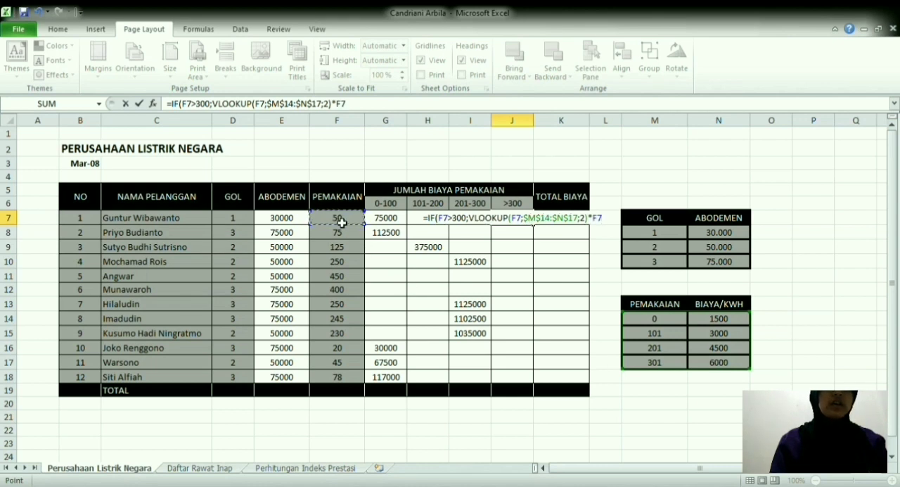
{"action": "type", "text": ";"}
{"action": "type", "text": "\"\""}
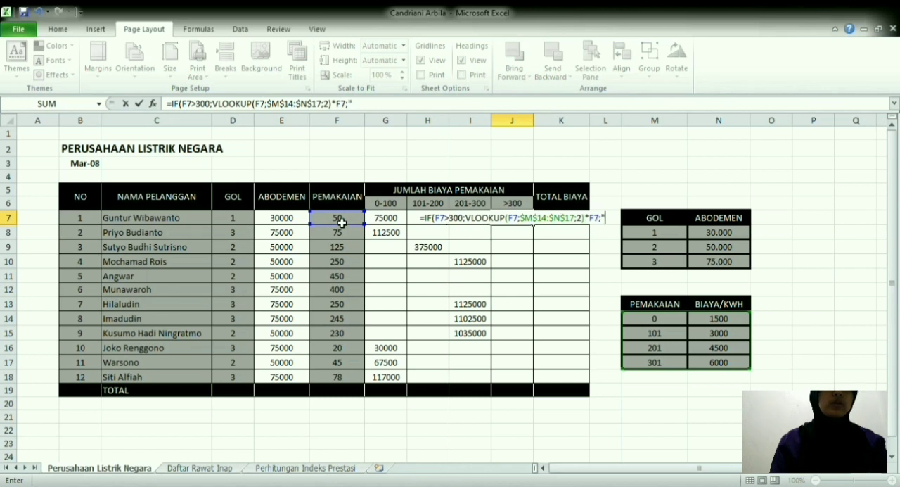
{"action": "type", "text": ")"}
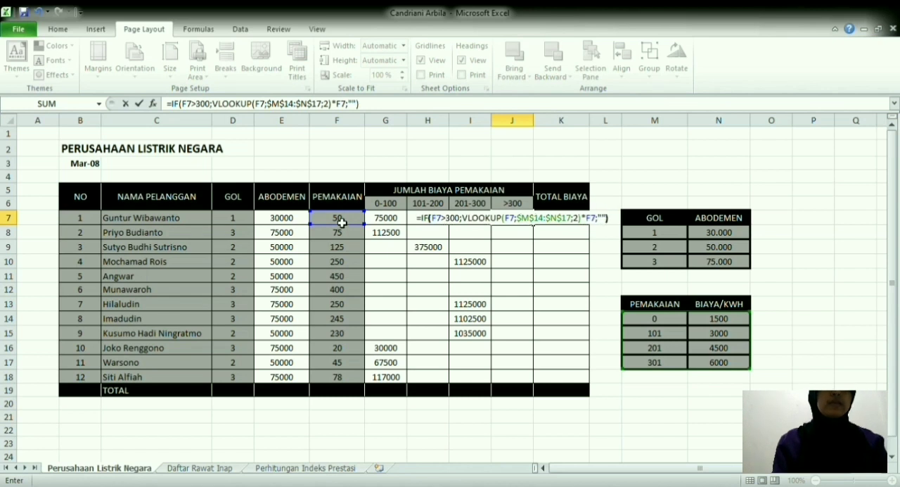
{"action": "key", "text": "Return"}
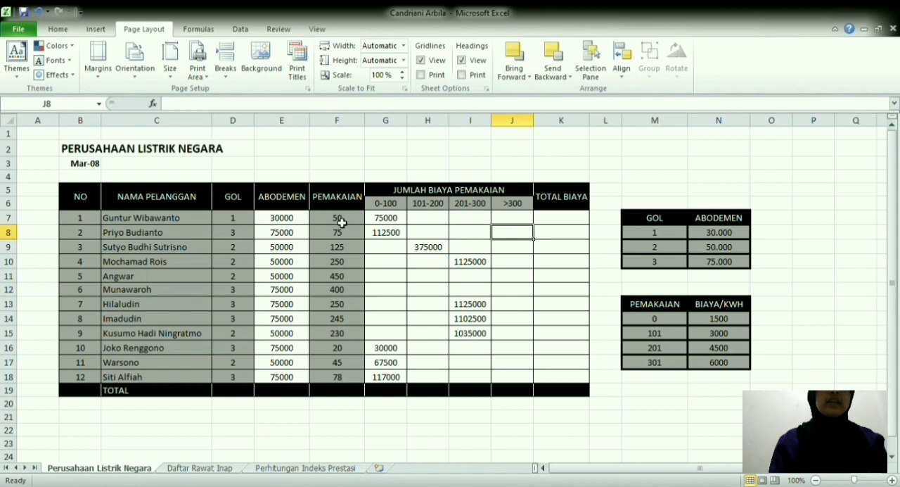
{"action": "left_click", "coordinate": [516, 218]}
{"action": "left_click_drag", "start_coordinate": [537, 229], "coordinate": [537, 390]}
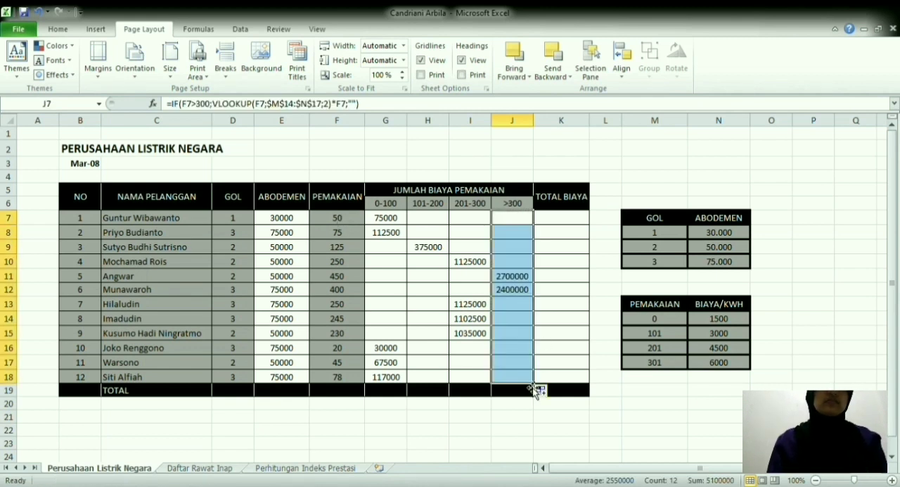
Step: Start the first TOTAL BIAYA formula in K7 as =SUM($G$7:$J$7), with the usage-cost range locked
{"action": "left_click", "coordinate": [563, 224]}
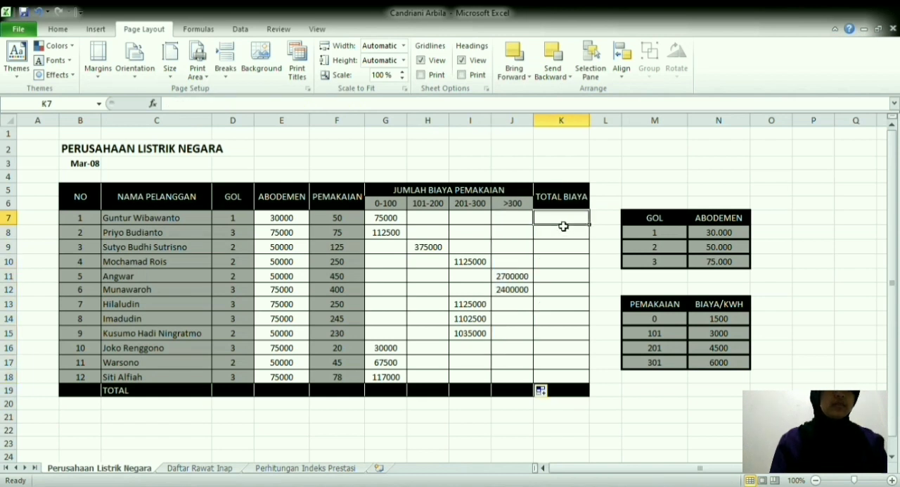
{"action": "double_click", "coordinate": [563, 226]}
{"action": "type", "text": "=su"}
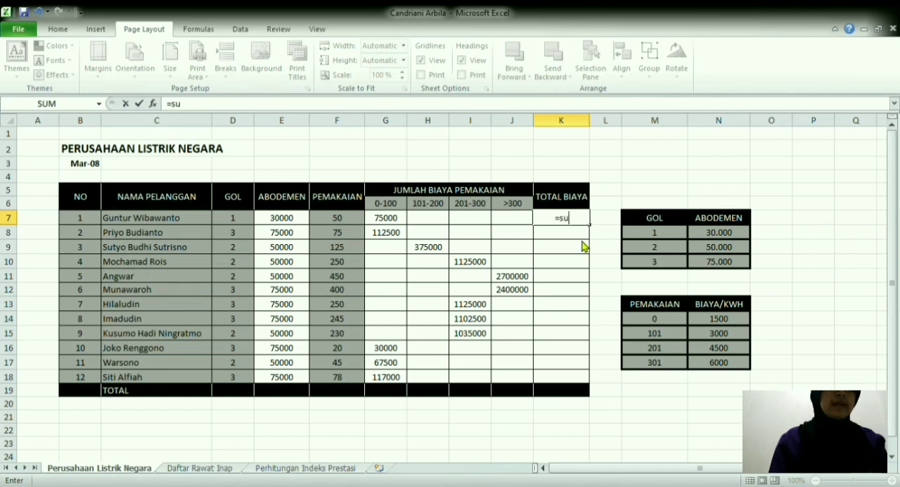
{"action": "key", "text": "Tab"}
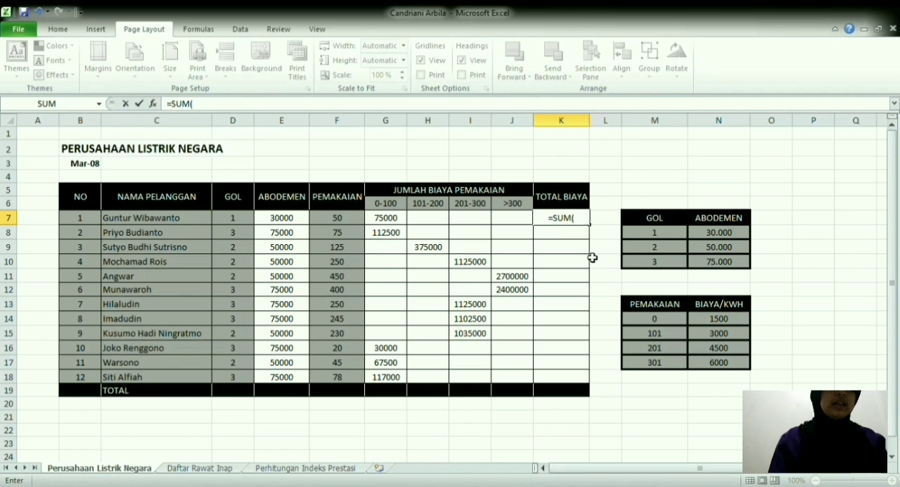
{"action": "left_click_drag", "start_coordinate": [396, 220], "coordinate": [512, 219]}
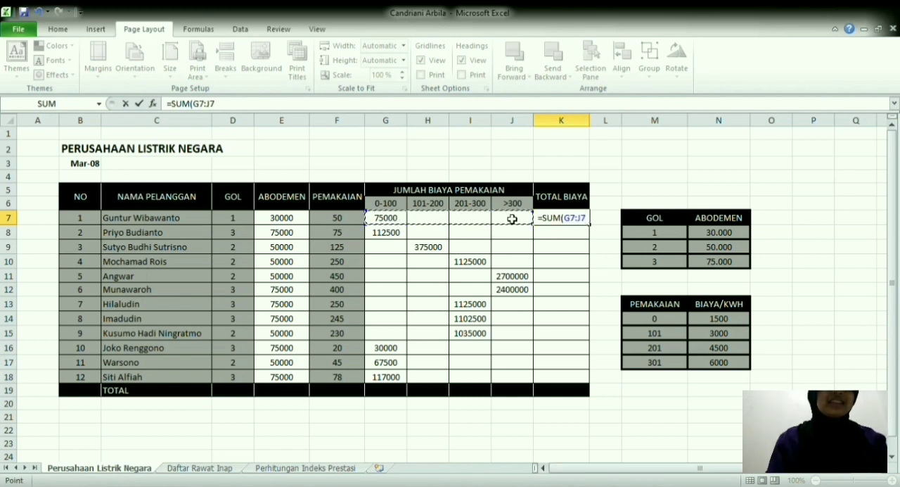
{"action": "key", "text": "F4"}
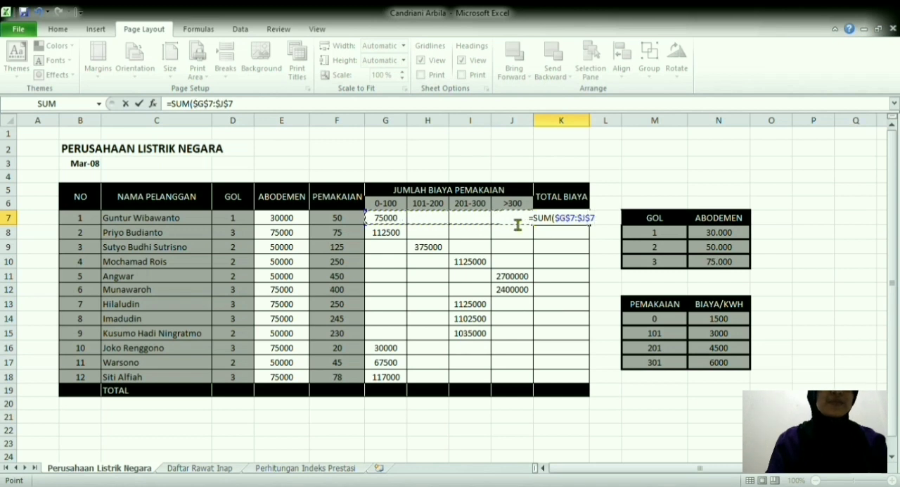
{"action": "type", "text": ")"}
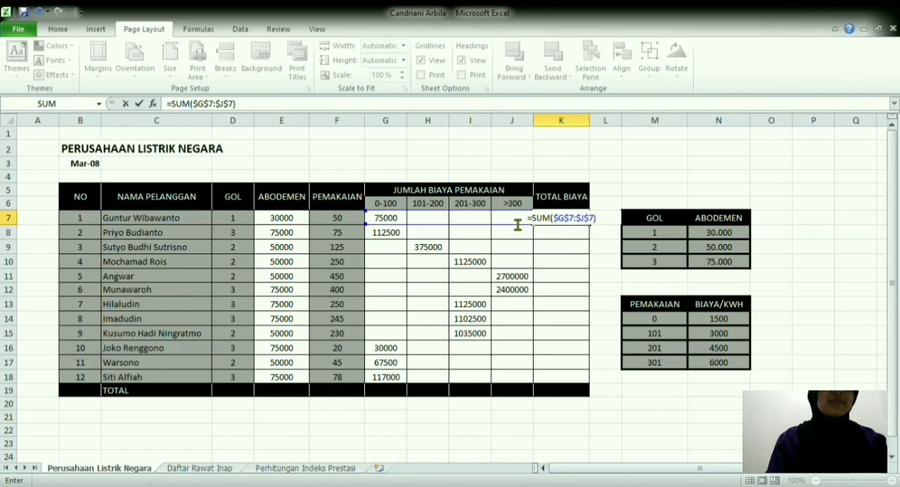
{"action": "type", "text": "="}
Step: Add the ABODEMEN cell E7 to the sum in K7 and fill the formula down to K18
{"action": "key", "text": "BackSpace"}
{"action": "type", "text": "+"}
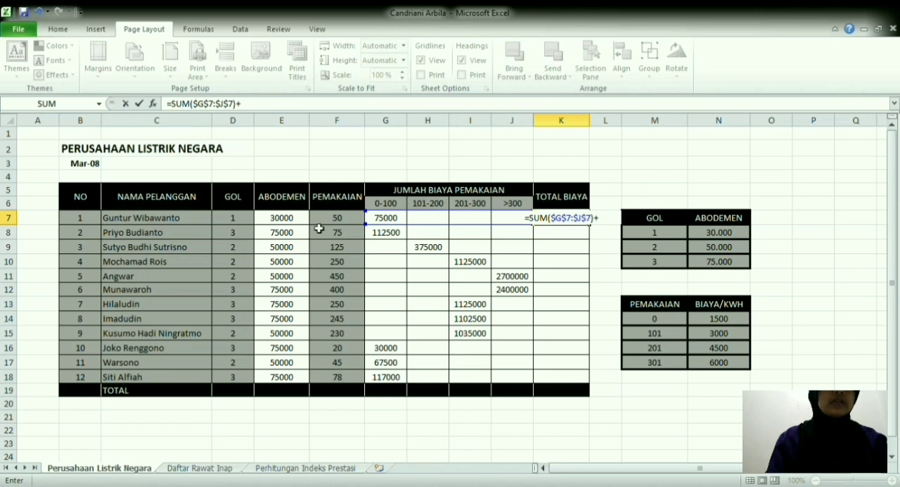
{"action": "left_click", "coordinate": [280, 221]}
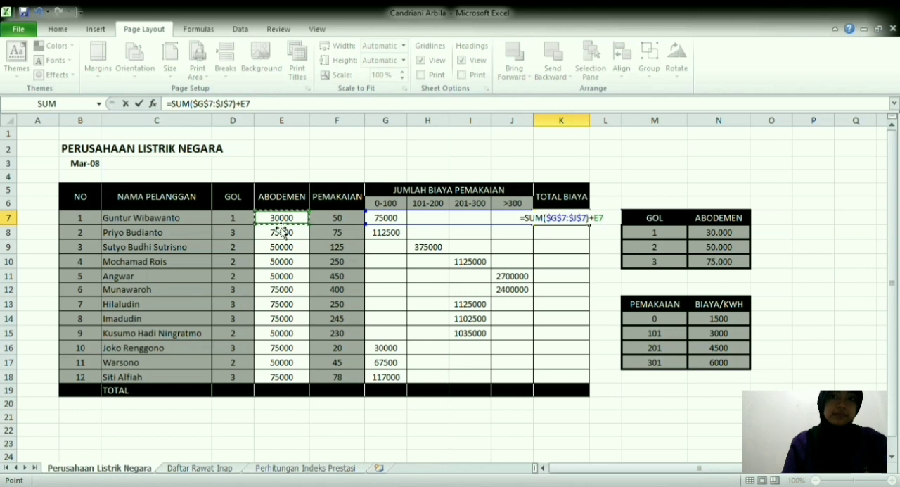
{"action": "key", "text": "Return"}
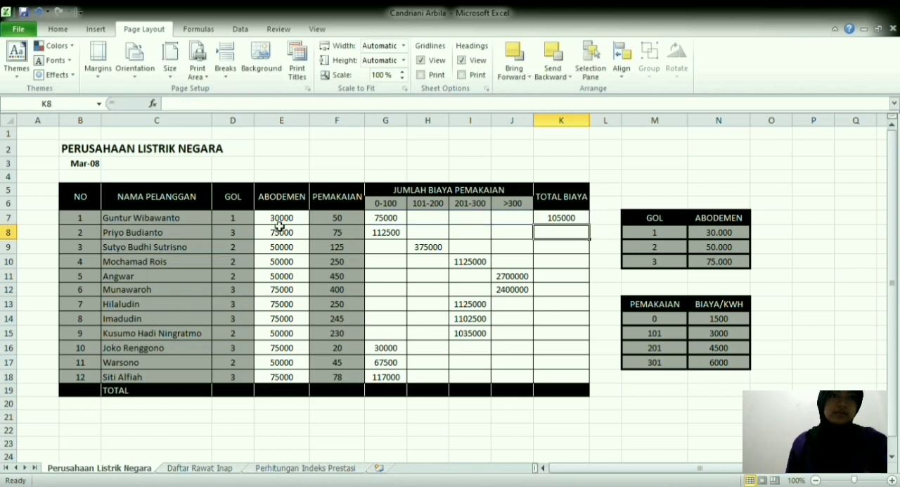
{"action": "left_click", "coordinate": [566, 221]}
{"action": "left_click_drag", "start_coordinate": [593, 227], "coordinate": [595, 388]}
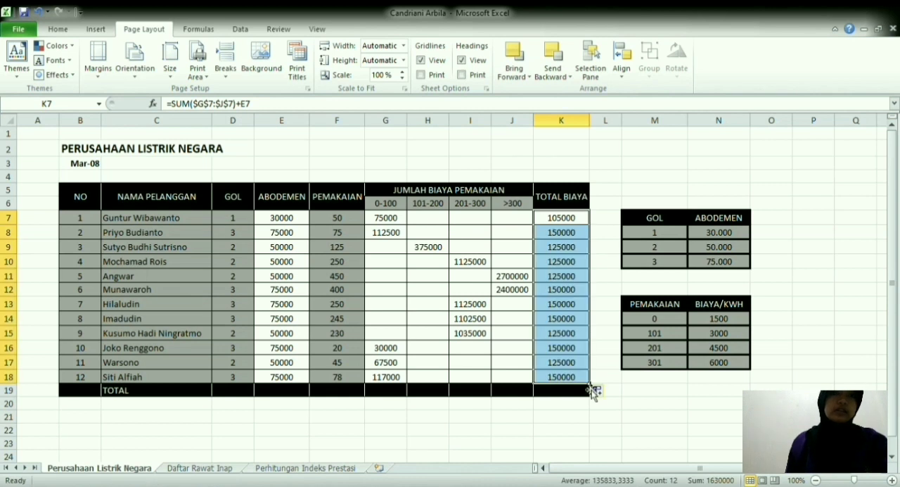
Step: Total the ABODEMEN column in E19 with =SUM($E$7:$E$18)
{"action": "left_click", "coordinate": [277, 392]}
{"action": "type", "text": "=SUM("}
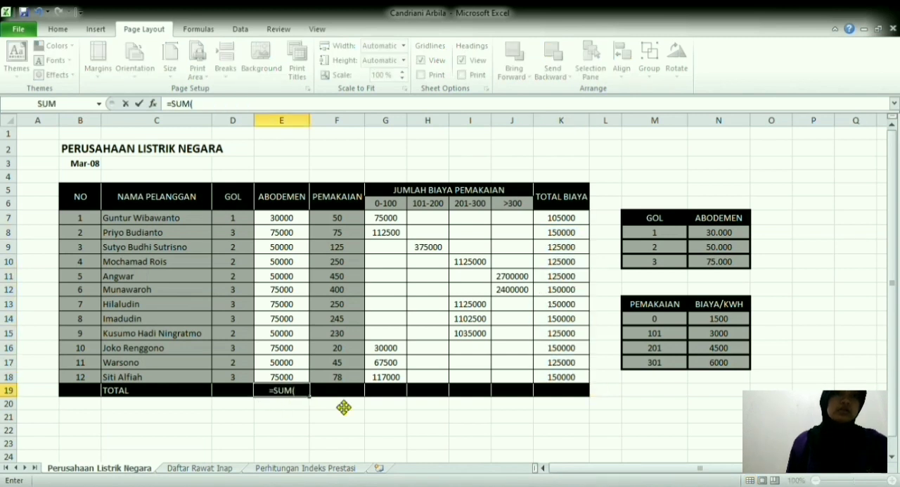
{"action": "left_click", "coordinate": [275, 219]}
{"action": "left_click_drag", "start_coordinate": [275, 219], "coordinate": [297, 378]}
{"action": "key", "text": "F4"}
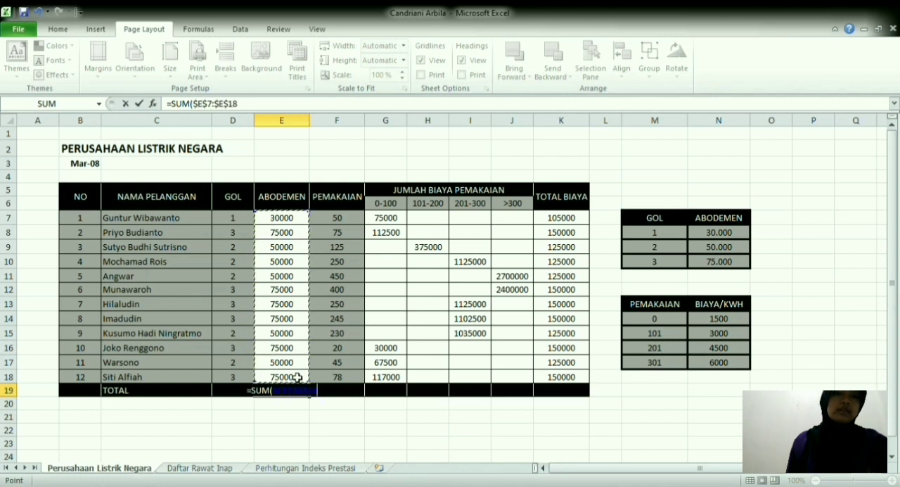
{"action": "type", "text": ")"}
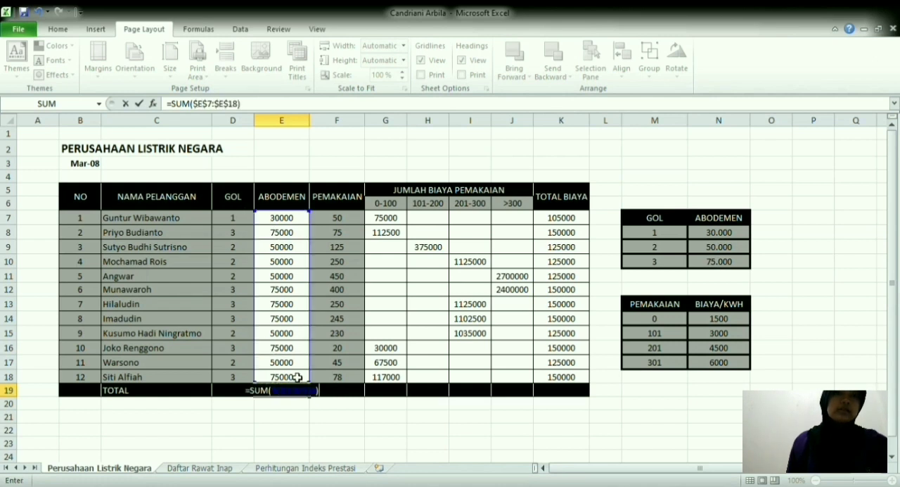
{"action": "key", "text": "Return"}
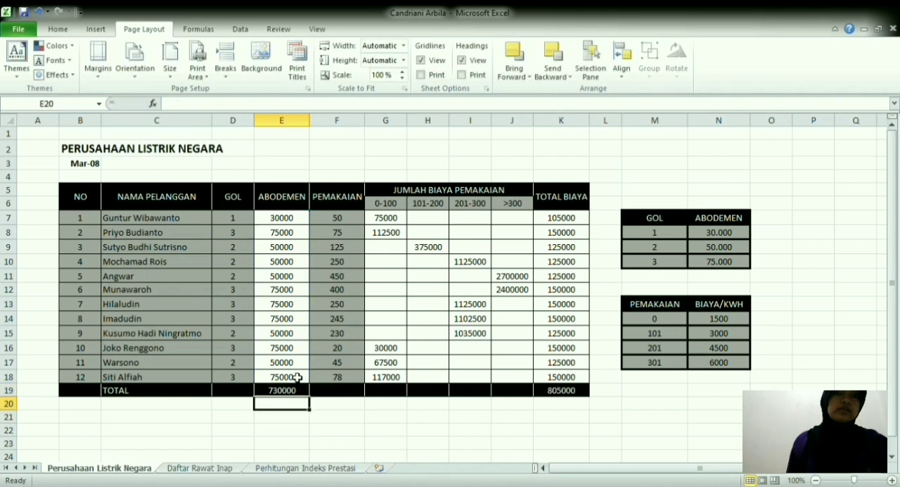
Step: Total the PEMAKAIAN column in F19 with a SUM over F7:F18
{"action": "left_click", "coordinate": [347, 393]}
{"action": "type", "text": "="}
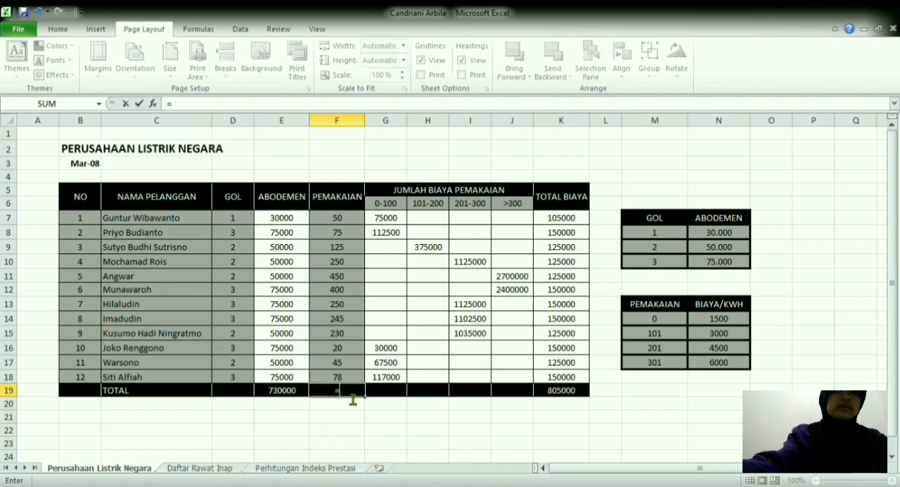
{"action": "type", "text": "su"}
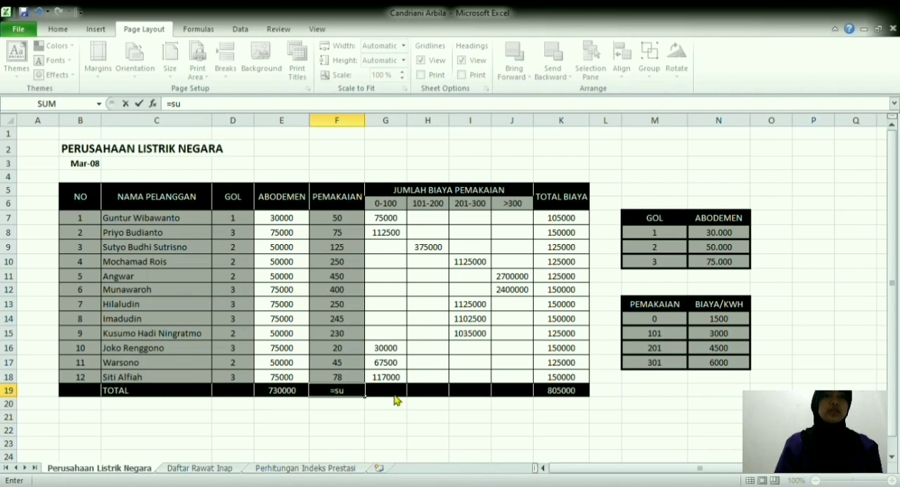
{"action": "key", "text": "Tab"}
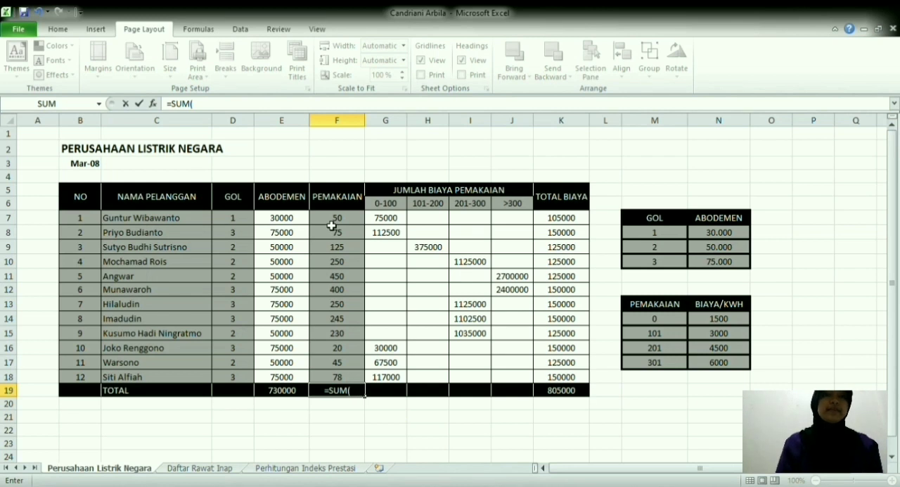
{"action": "left_click_drag", "start_coordinate": [331, 224], "coordinate": [343, 380]}
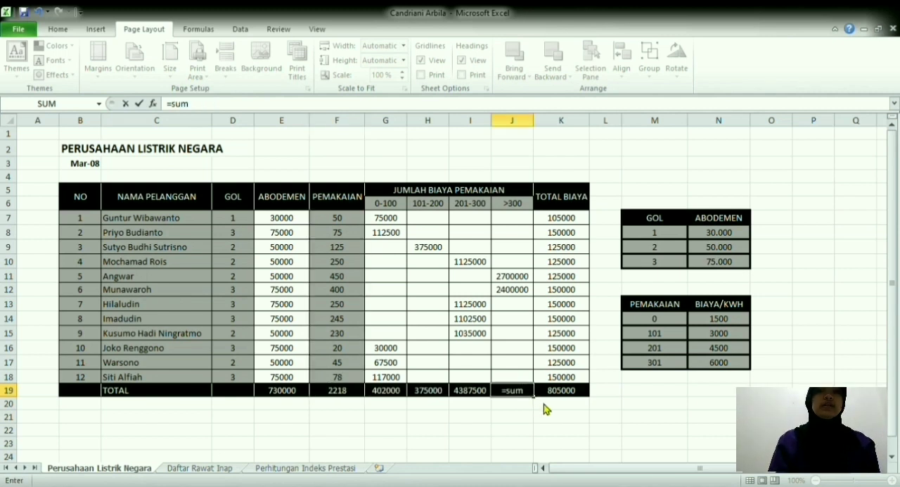
Step: Total the >300 cost column in J19 with =SUM($J$7:$J$18)
{"action": "key", "text": "Tab"}
{"action": "left_click_drag", "start_coordinate": [518, 219], "coordinate": [524, 381]}
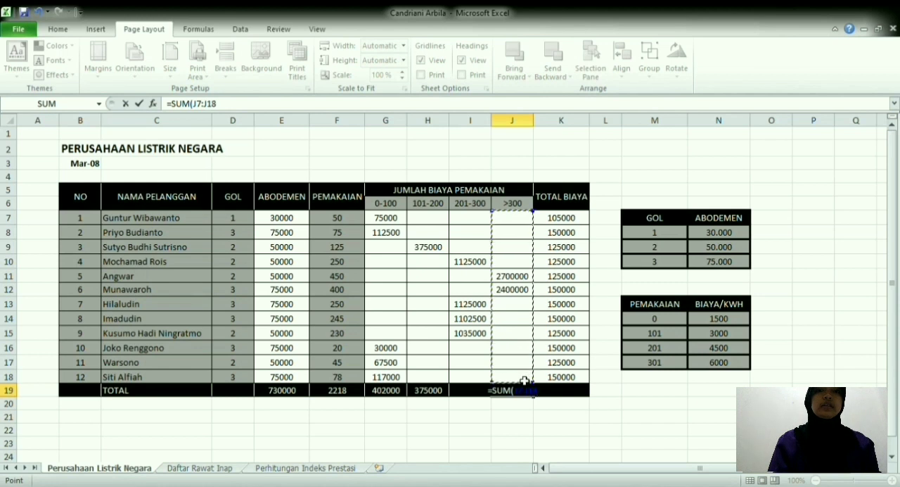
{"action": "key", "text": "F4"}
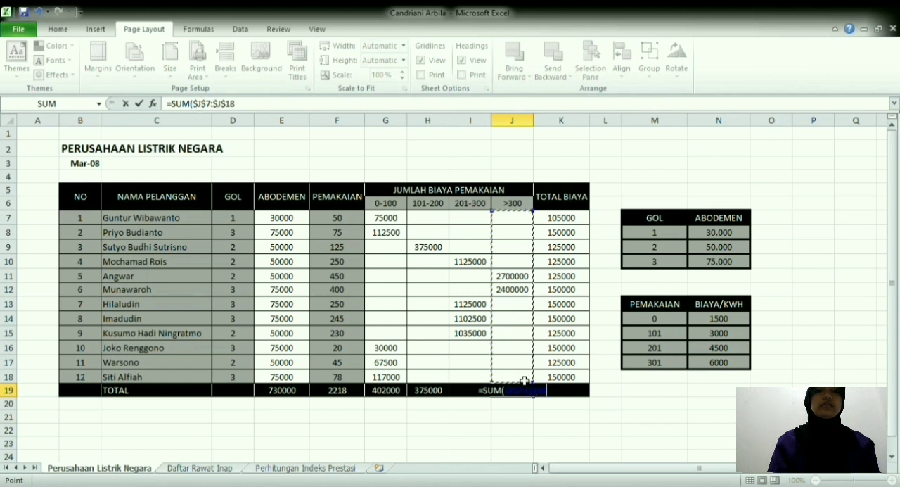
{"action": "type", "text": ")"}
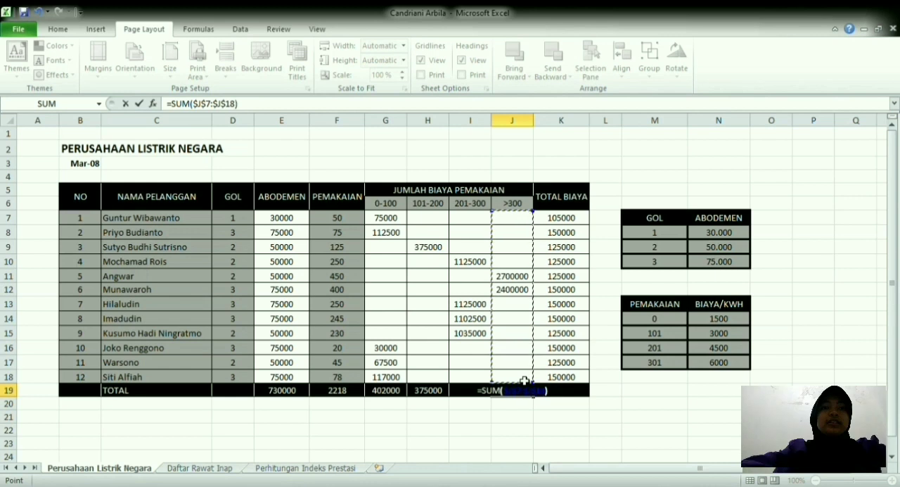
{"action": "key", "text": "Return"}
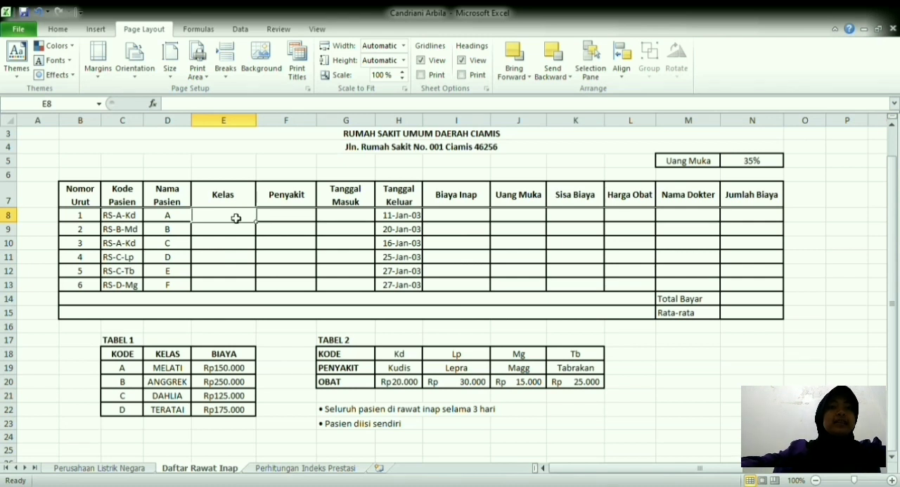
Step: On the Daftar Rawat Inap sheet, start a VLOOKUP in Kelas cell E8 with MID(C8;4;1) as the lookup value
{"action": "type", "text": "="}
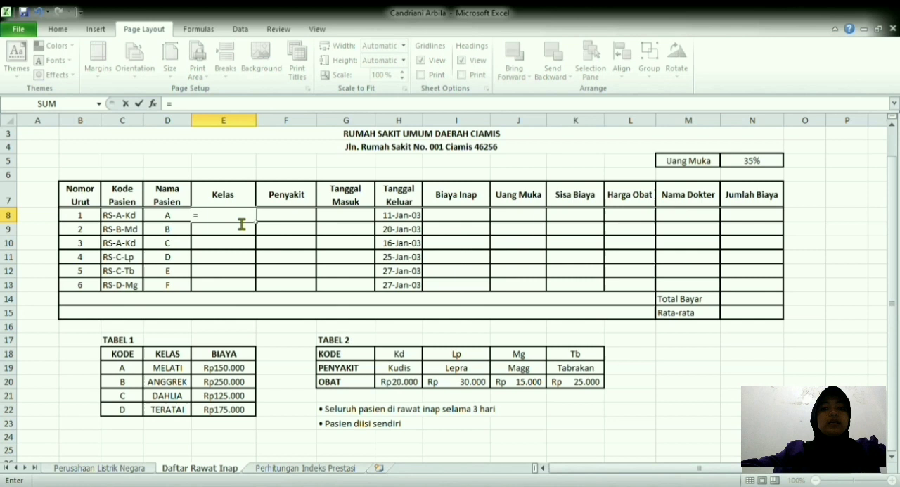
{"action": "type", "text": "vloo"}
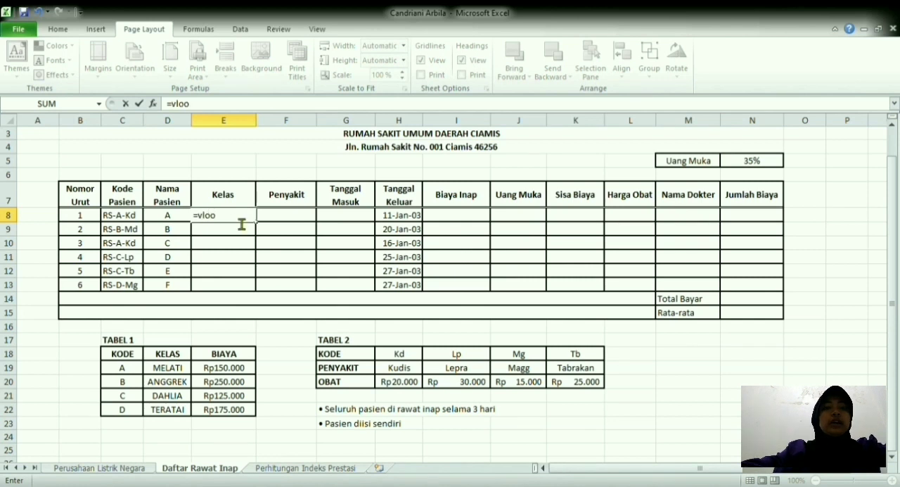
{"action": "key", "text": "Tab"}
{"action": "type", "text": "mi"}
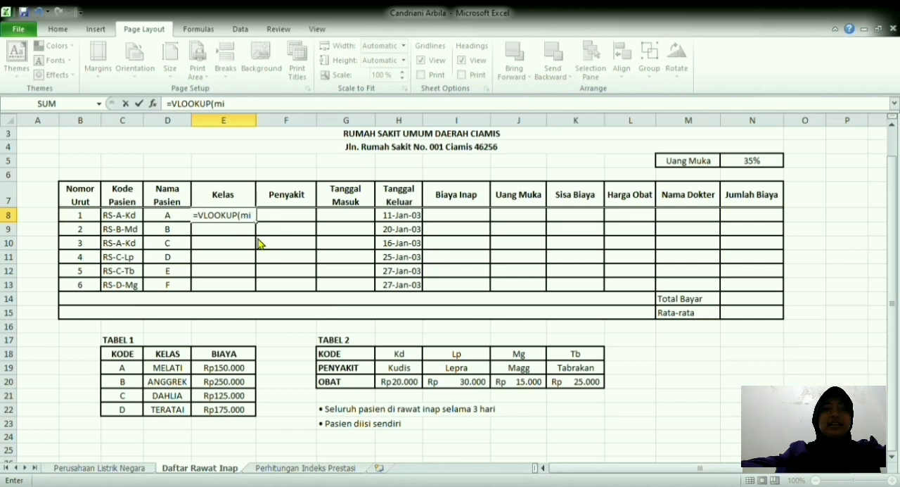
{"action": "key", "text": "Tab"}
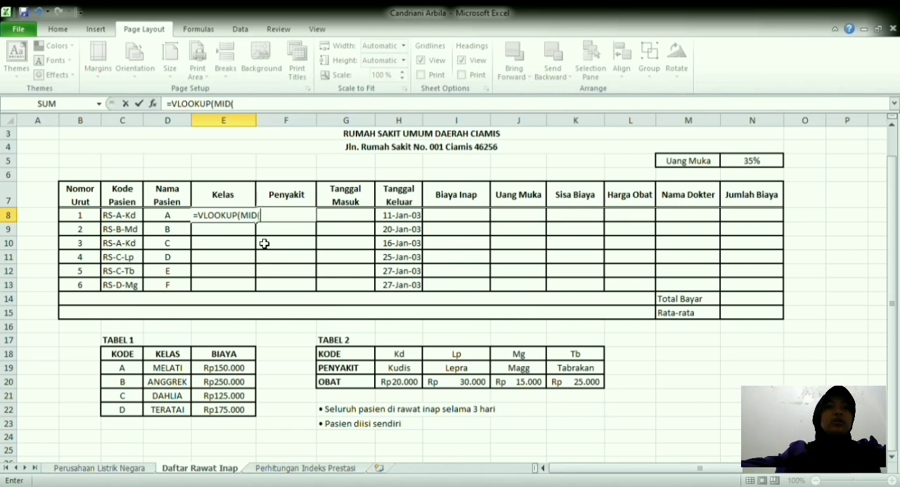
{"action": "left_click", "coordinate": [133, 219]}
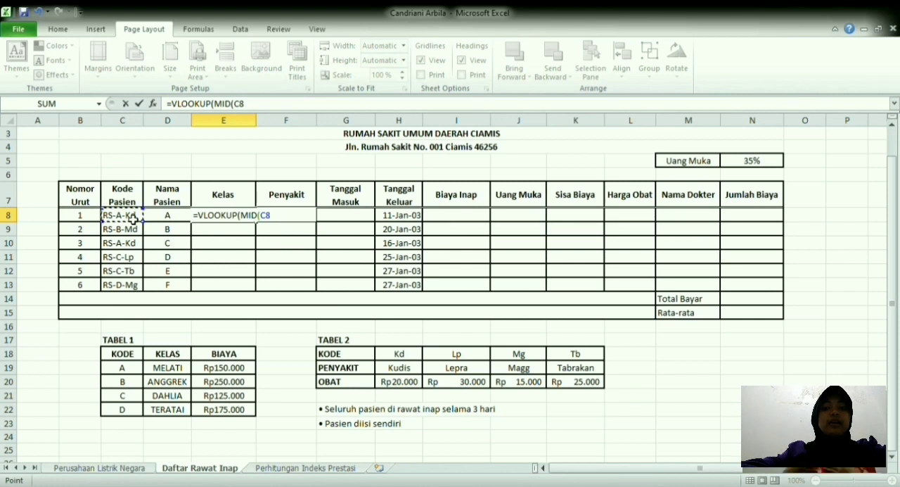
{"action": "type", "text": ";4"}
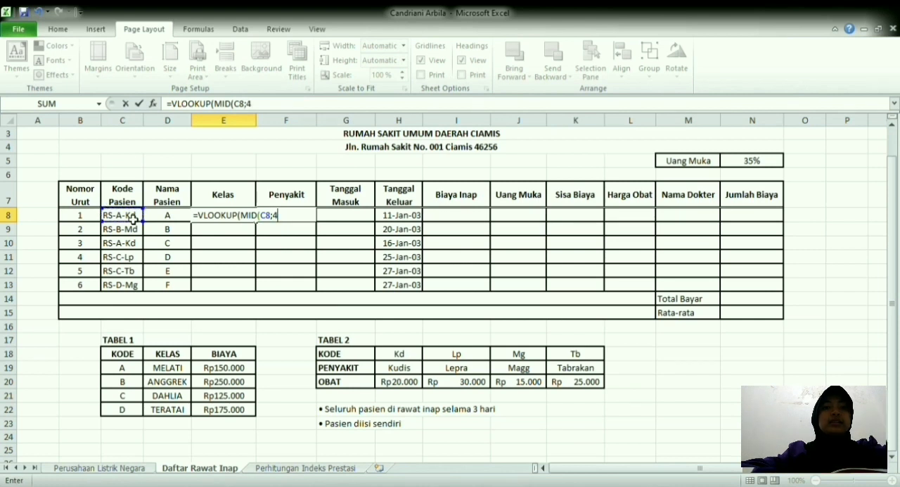
{"action": "type", "text": ";1"}
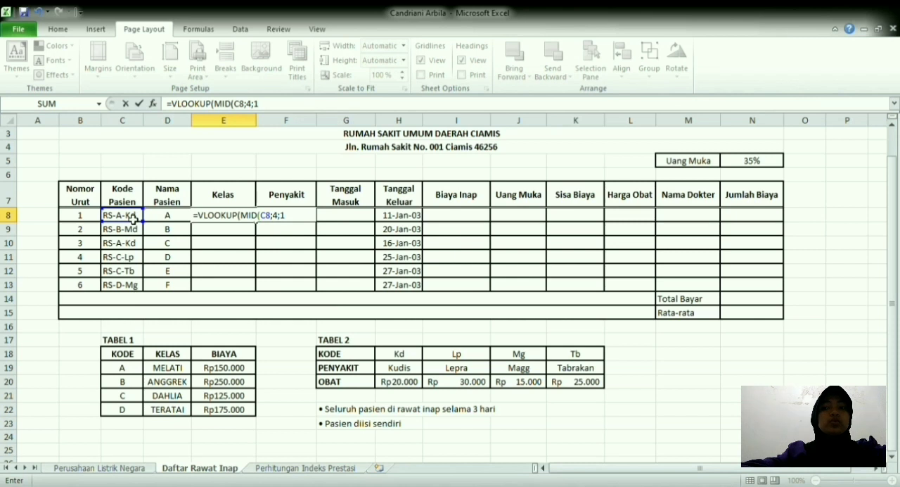
{"action": "type", "text": ")"}
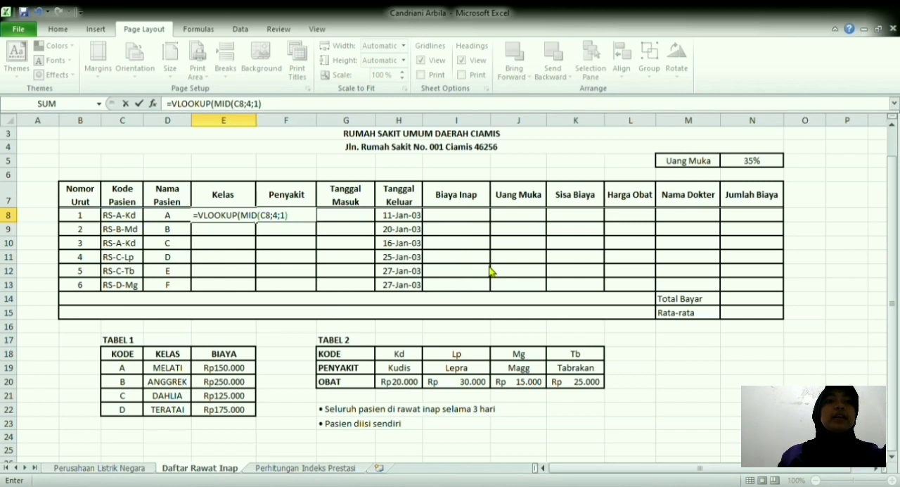
Step: Complete the Kelas VLOOKUP in E8 with the absolute TABEL 1 range $C$18:$E$22 and column index 2, and fill it down to E13
{"action": "left_click", "coordinate": [465, 287]}
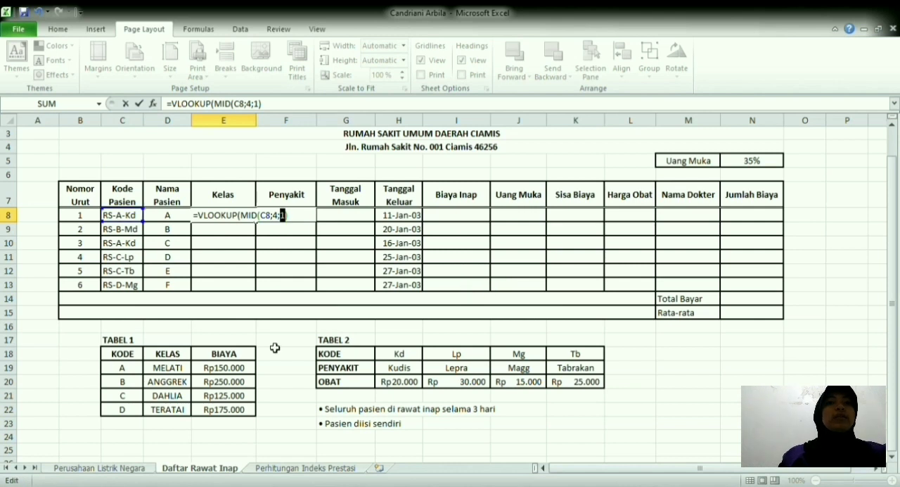
{"action": "left_click", "coordinate": [280, 106]}
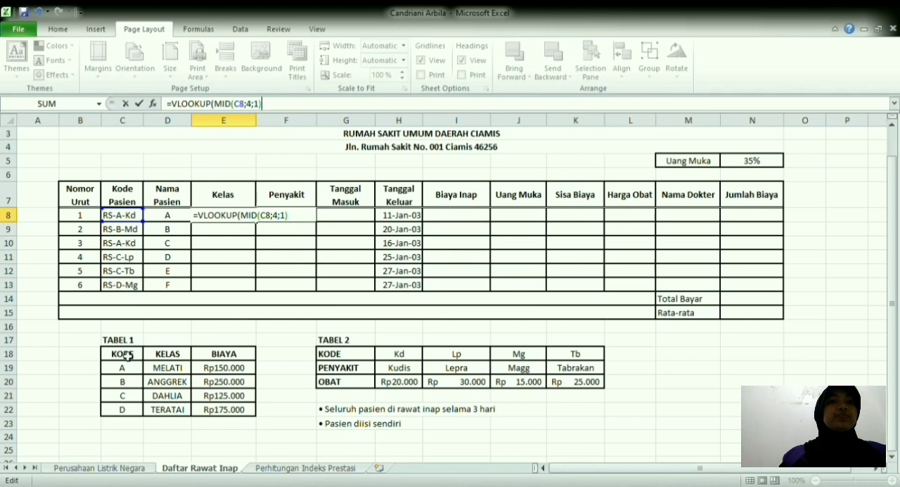
{"action": "left_click", "coordinate": [449, 289]}
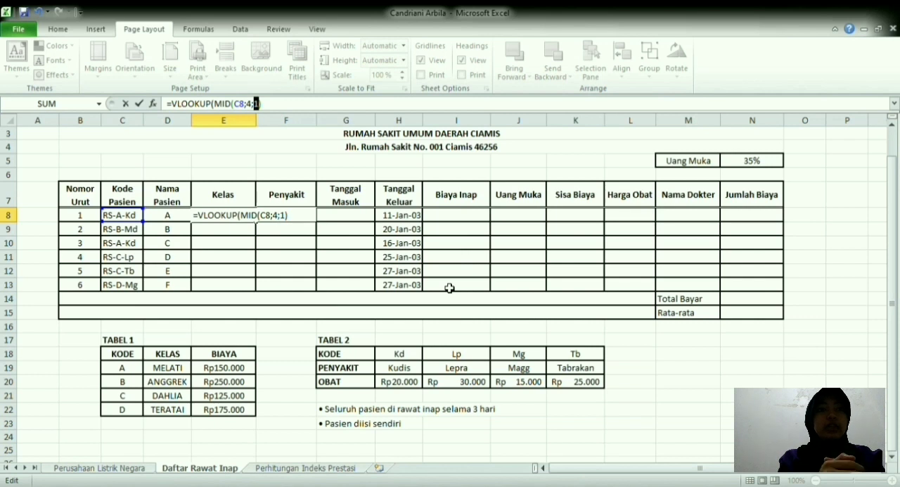
{"action": "left_click", "coordinate": [297, 106]}
{"action": "type", "text": ";"}
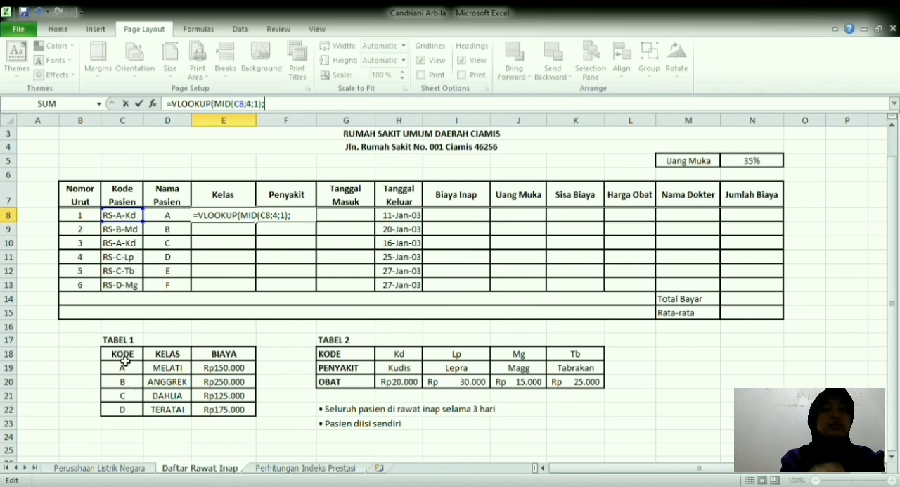
{"action": "left_click_drag", "start_coordinate": [125, 358], "coordinate": [241, 411]}
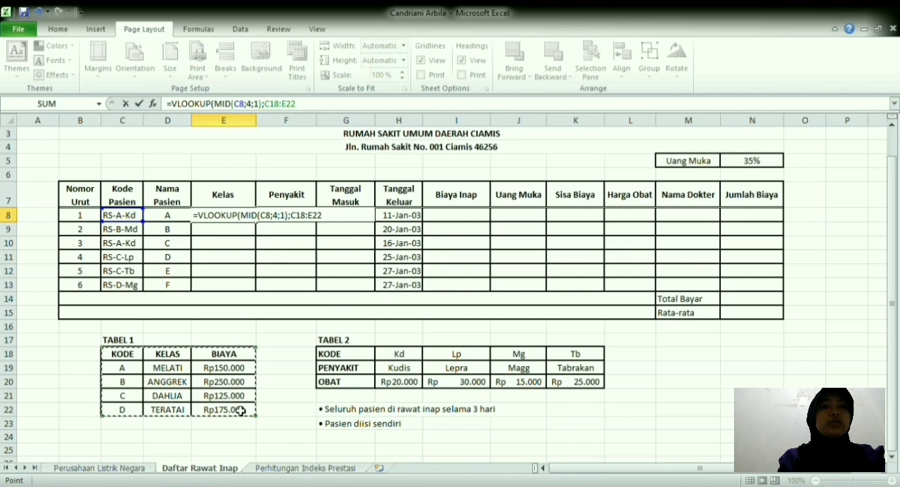
{"action": "key", "text": "F4"}
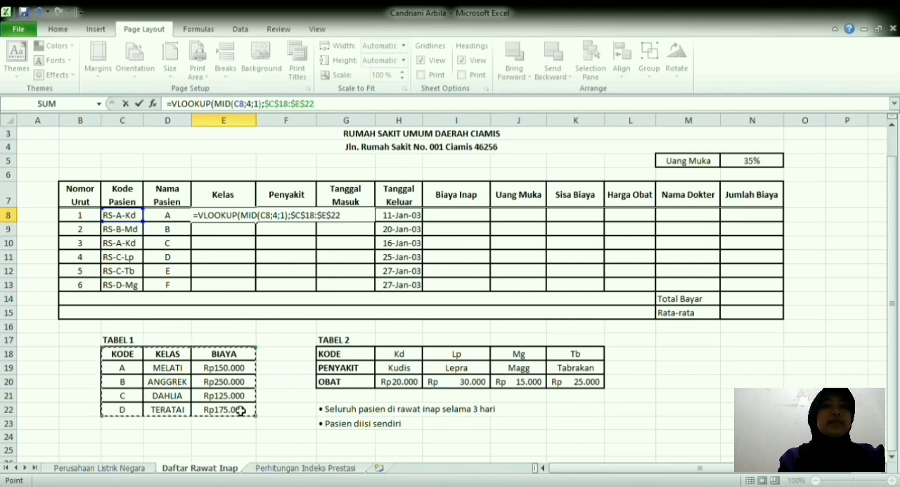
{"action": "type", "text": ";2"}
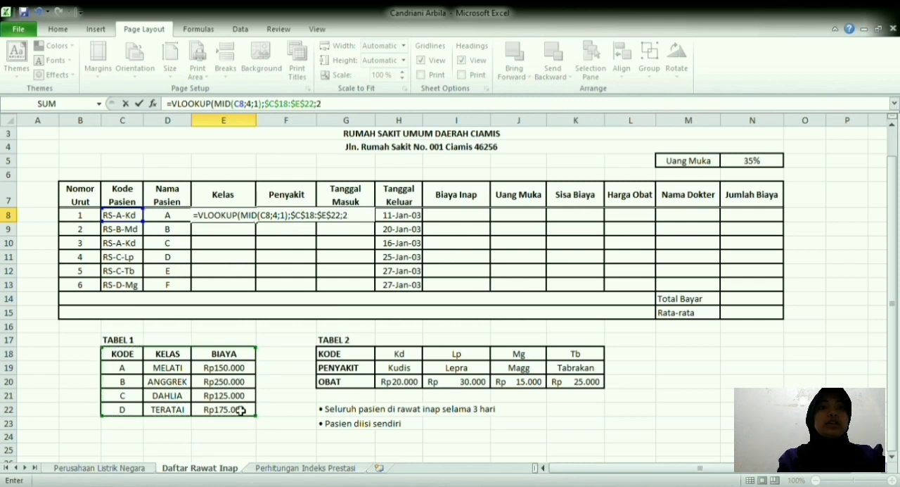
{"action": "key", "text": "Return"}
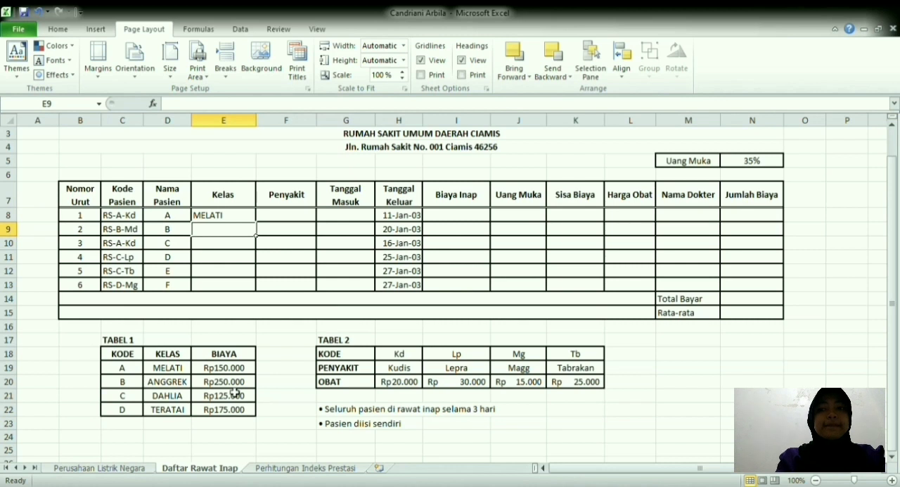
{"action": "left_click", "coordinate": [224, 218]}
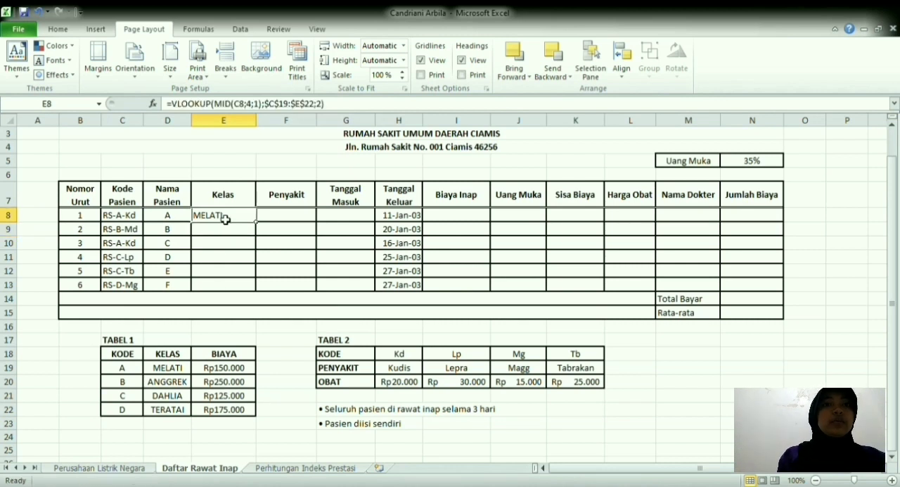
{"action": "left_click_drag", "start_coordinate": [258, 223], "coordinate": [255, 291]}
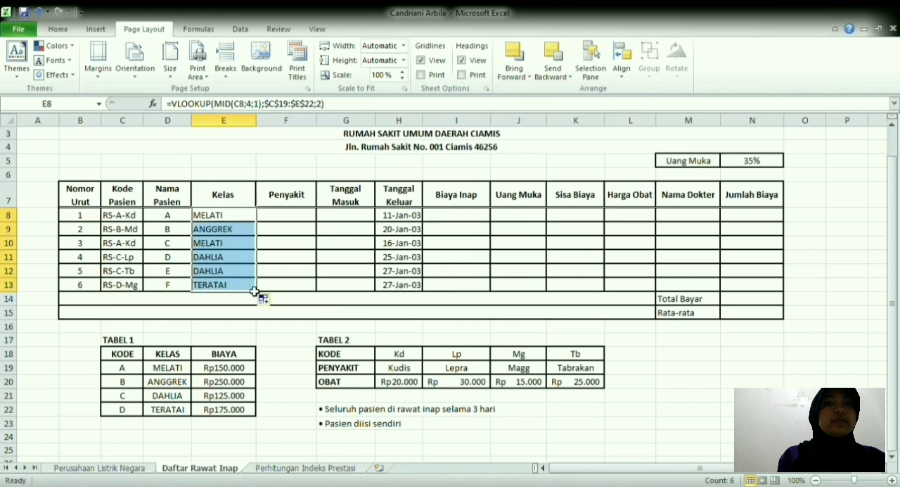
Step: Start an HLOOKUP in Penyakit cell F8 with RIGHT(C8;2) as the lookup value
{"action": "left_click", "coordinate": [290, 220]}
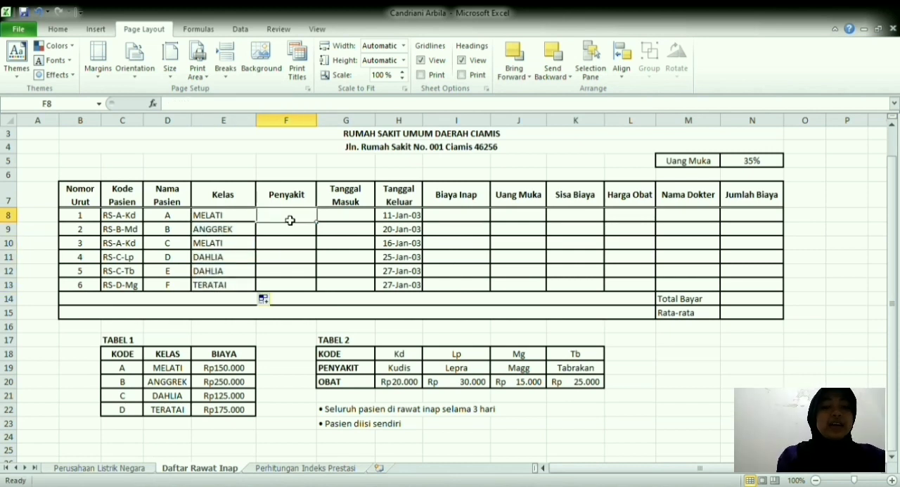
{"action": "type", "text": "=hl"}
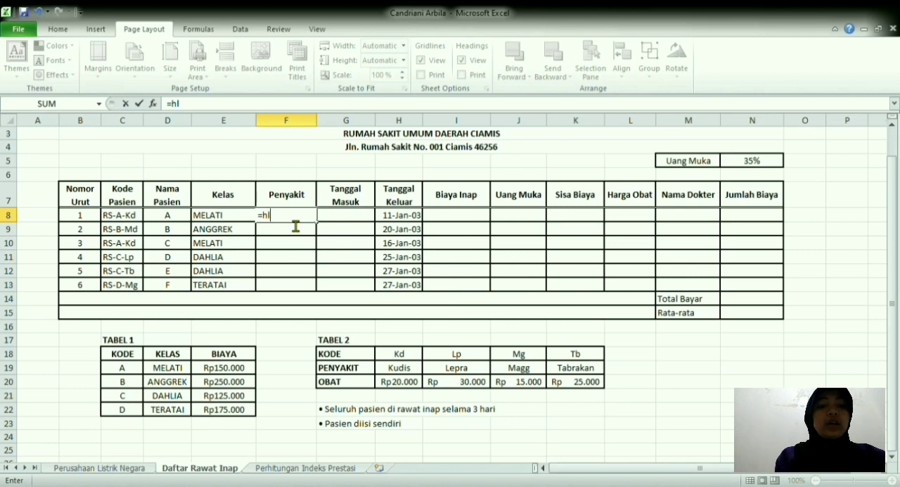
{"action": "key", "text": "Tab"}
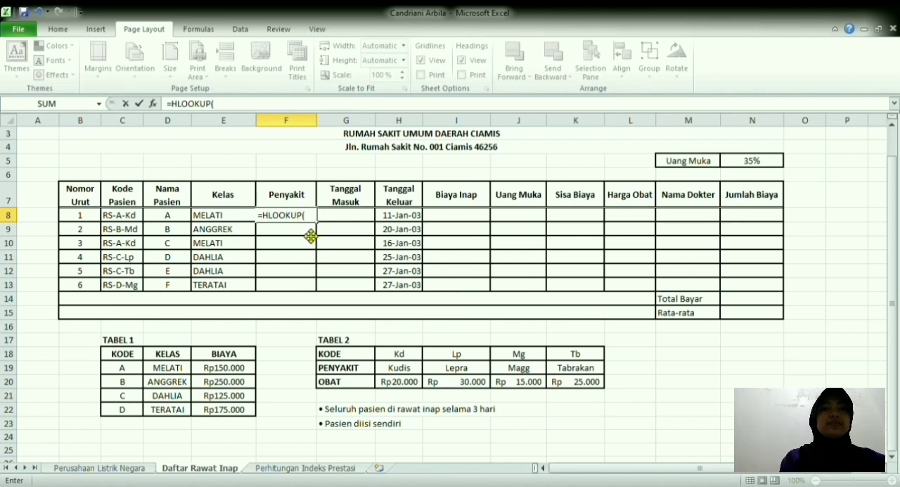
{"action": "type", "text": "ri"}
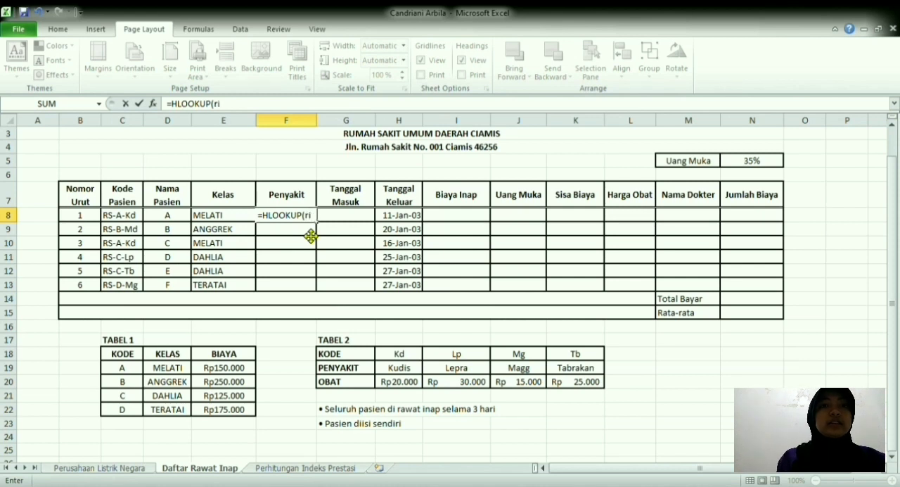
{"action": "key", "text": "Tab"}
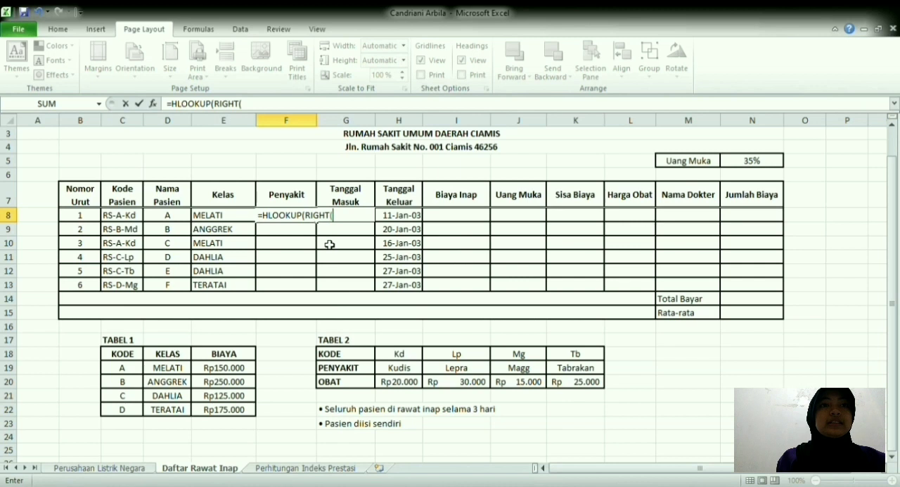
{"action": "left_click", "coordinate": [129, 218]}
{"action": "type", "text": ";2"}
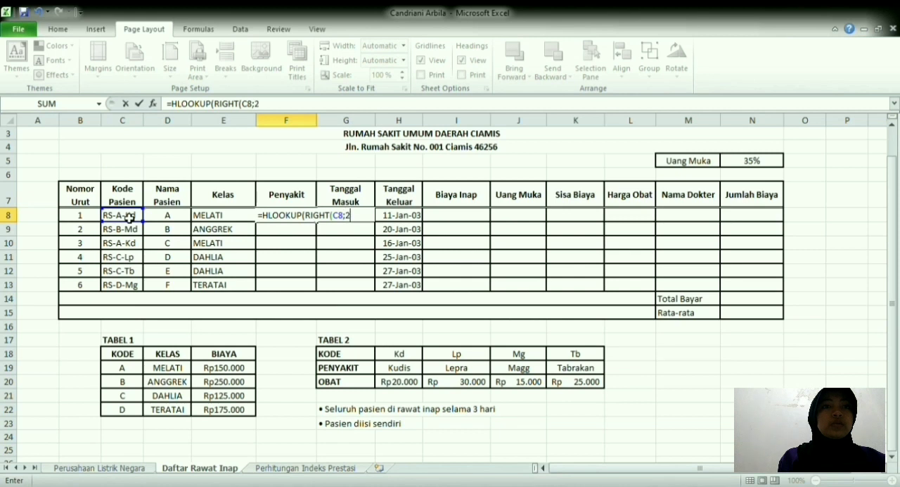
{"action": "type", "text": "0;"}
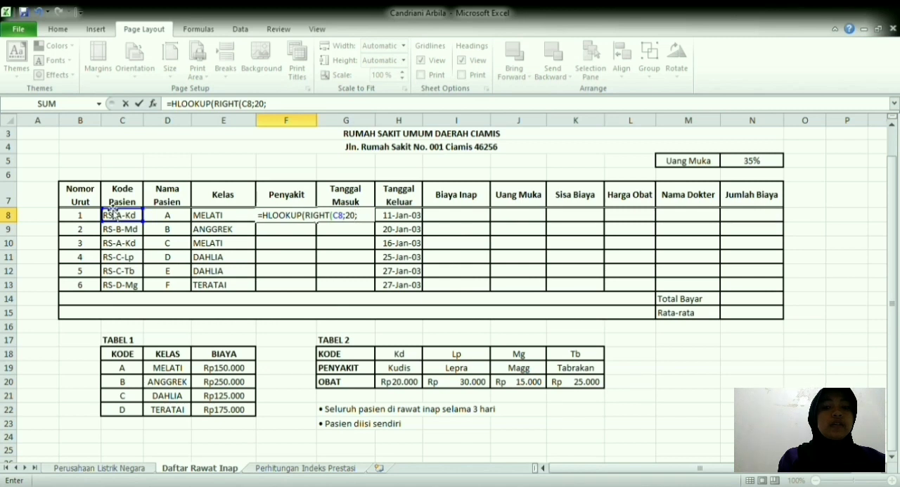
{"action": "left_click", "coordinate": [275, 113]}
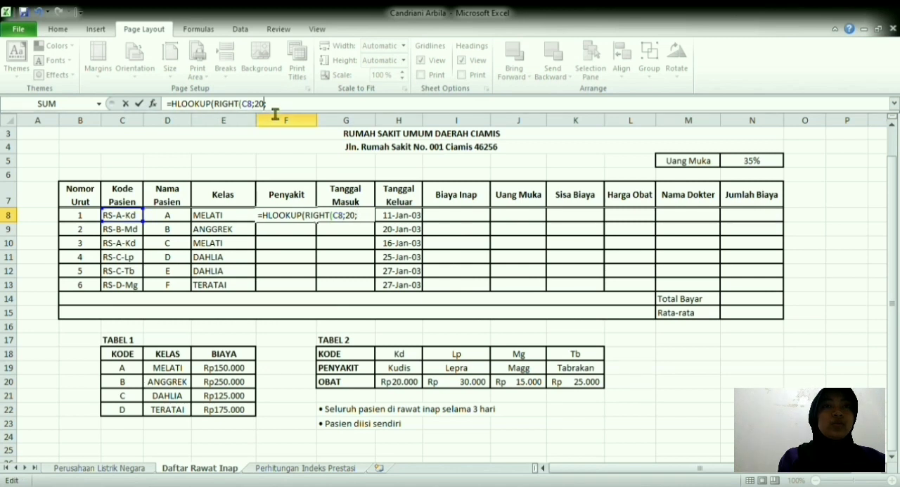
{"action": "key", "text": "BackSpace"}
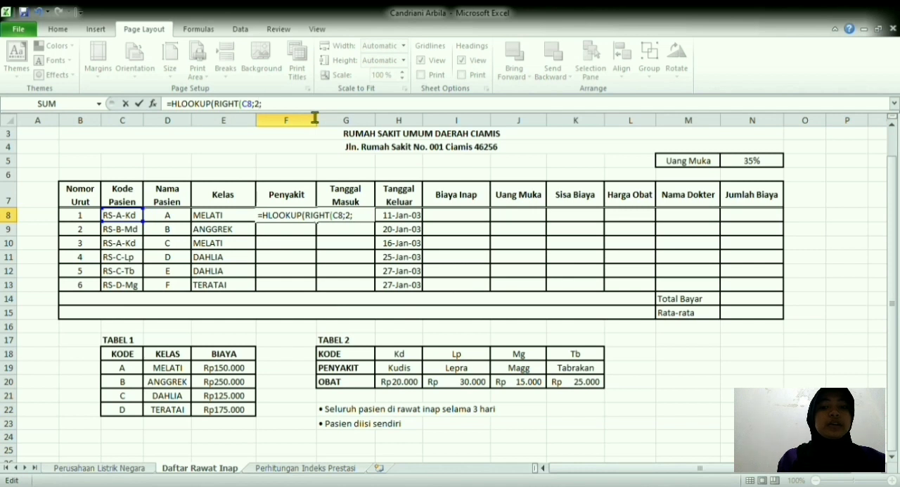
{"action": "type", "text": ")"}
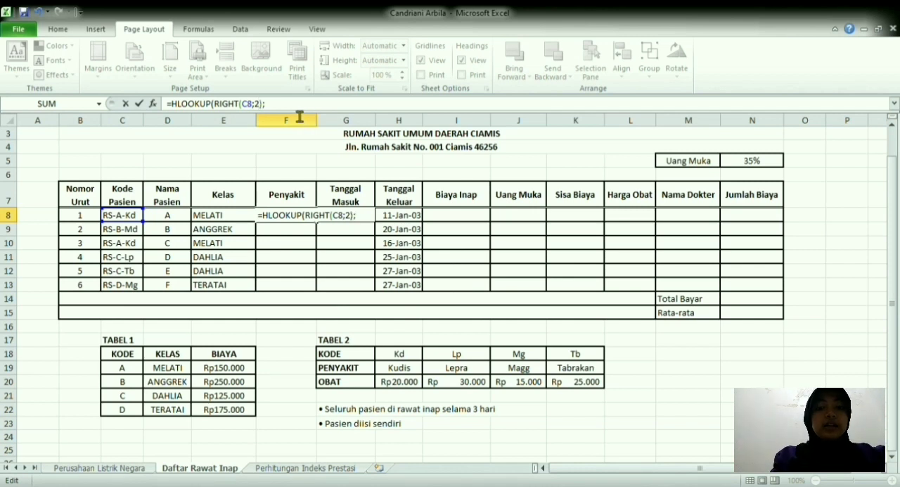
Step: Complete the F8 HLOOKUP with the absolute TABEL 2 range $H$18:$K$20 and row index 2, and fill it down to F13
{"action": "left_click_drag", "start_coordinate": [395, 360], "coordinate": [583, 380]}
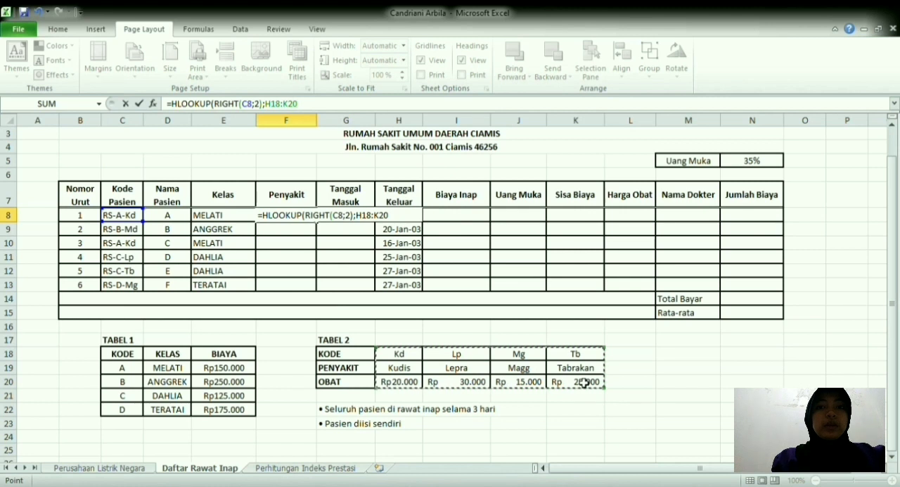
{"action": "key", "text": "F4"}
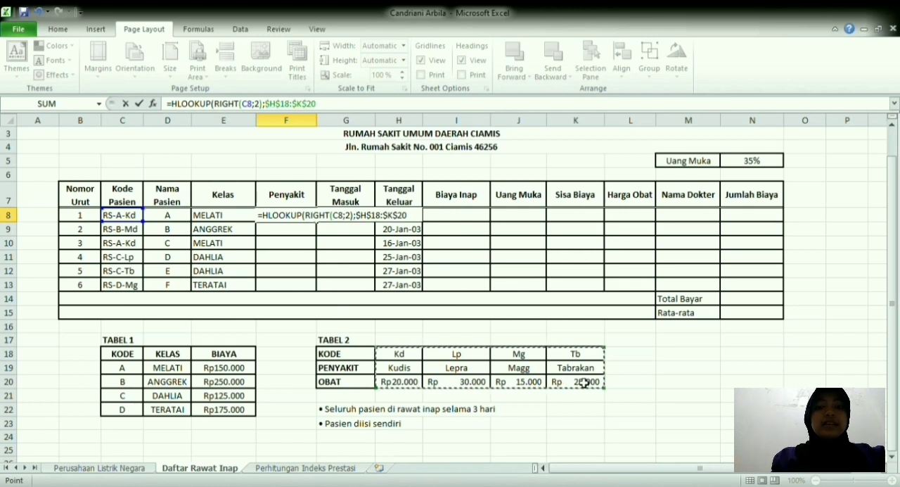
{"action": "type", "text": ";2)"}
{"action": "key", "text": "Return"}
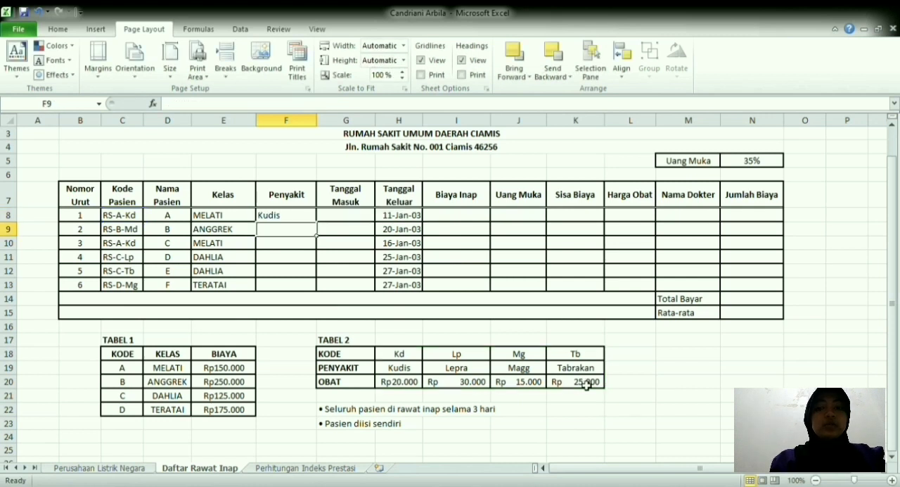
{"action": "left_click", "coordinate": [309, 221]}
{"action": "left_click_drag", "start_coordinate": [316, 222], "coordinate": [321, 285]}
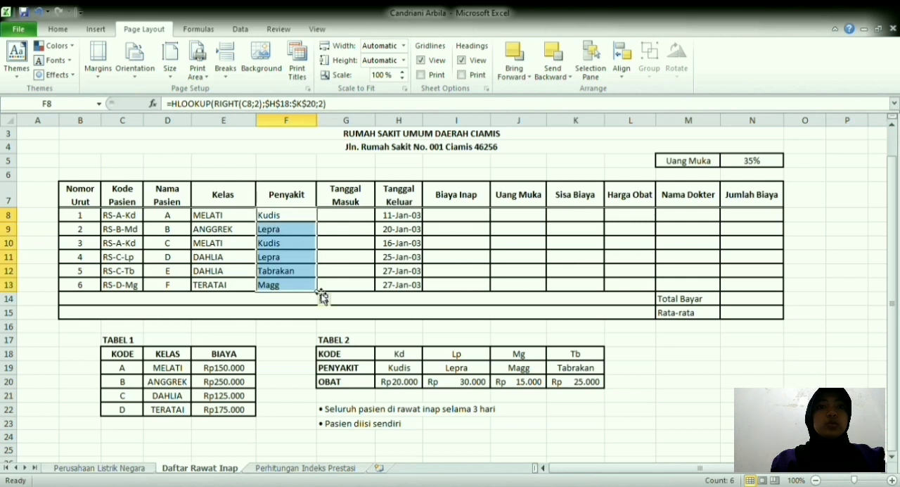
Step: Calculate Tanggal Masuk in G8 with =H8-3 and fill the formula down to G13
{"action": "left_click", "coordinate": [351, 216]}
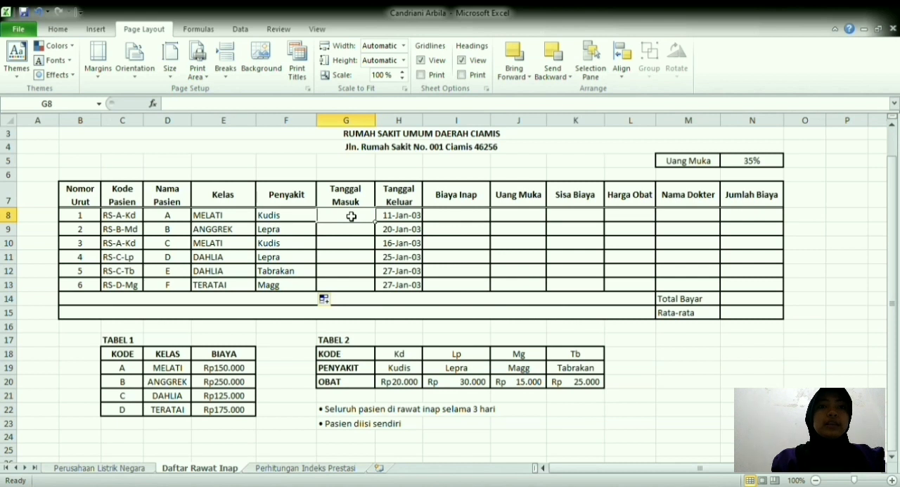
{"action": "type", "text": "="}
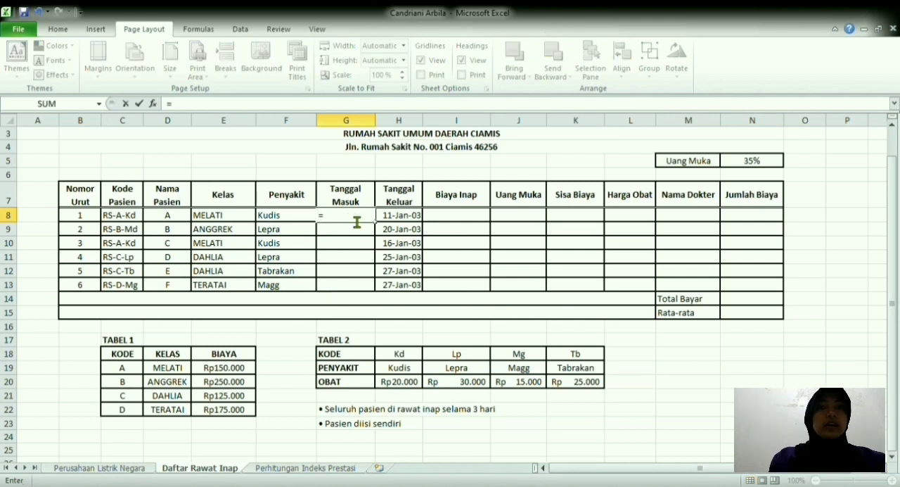
{"action": "left_click", "coordinate": [408, 217]}
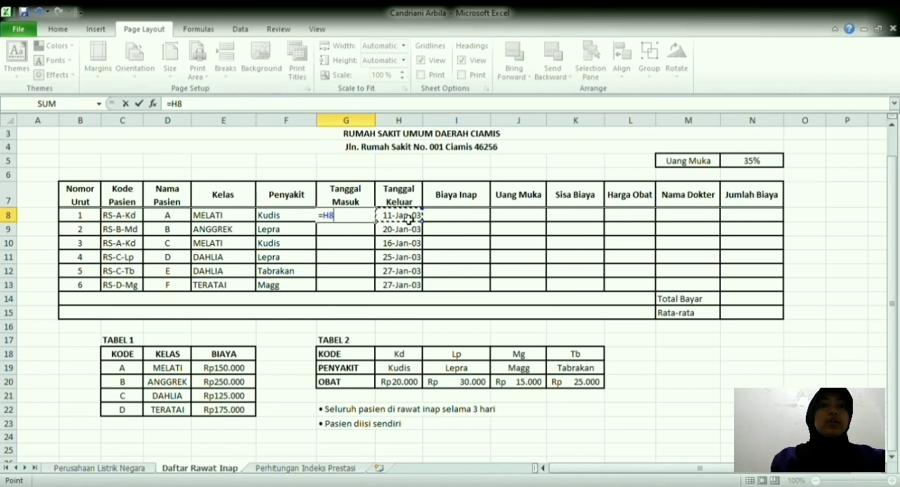
{"action": "type", "text": "-3"}
{"action": "key", "text": "Return"}
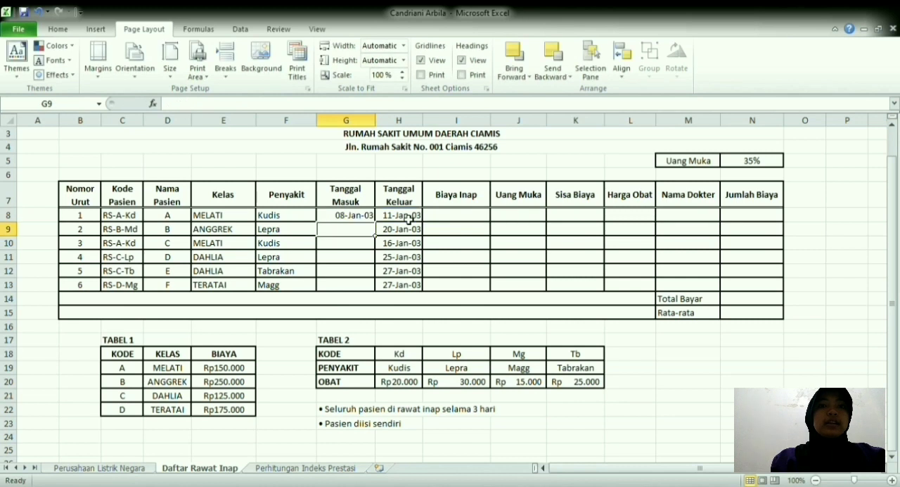
{"action": "left_click", "coordinate": [358, 219]}
{"action": "left_click_drag", "start_coordinate": [376, 224], "coordinate": [378, 288]}
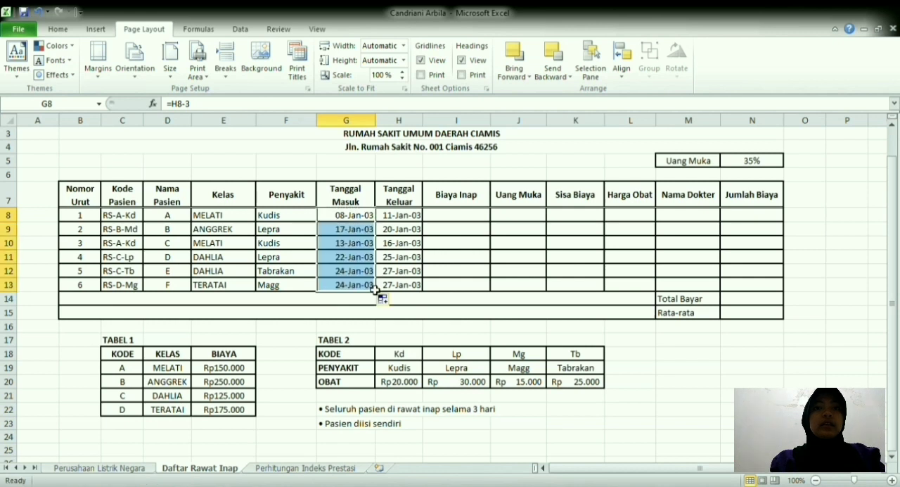
Step: Start a VLOOKUP in Biaya Inap cell I8 with MID(C8;4;1) as the lookup value
{"action": "left_click", "coordinate": [463, 216]}
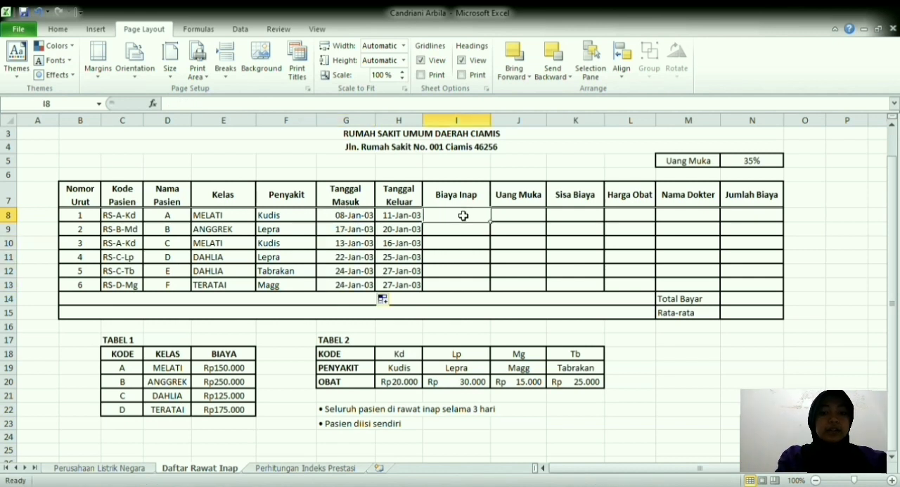
{"action": "type", "text": "="}
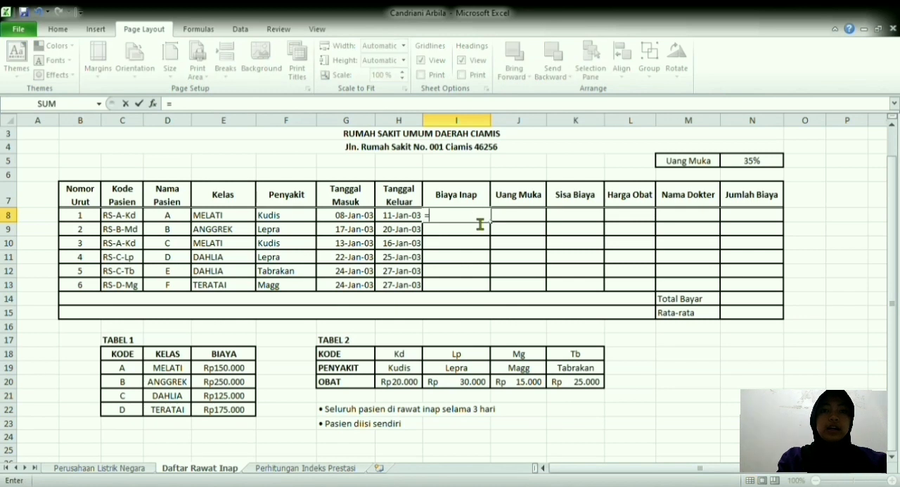
{"action": "type", "text": "vloo"}
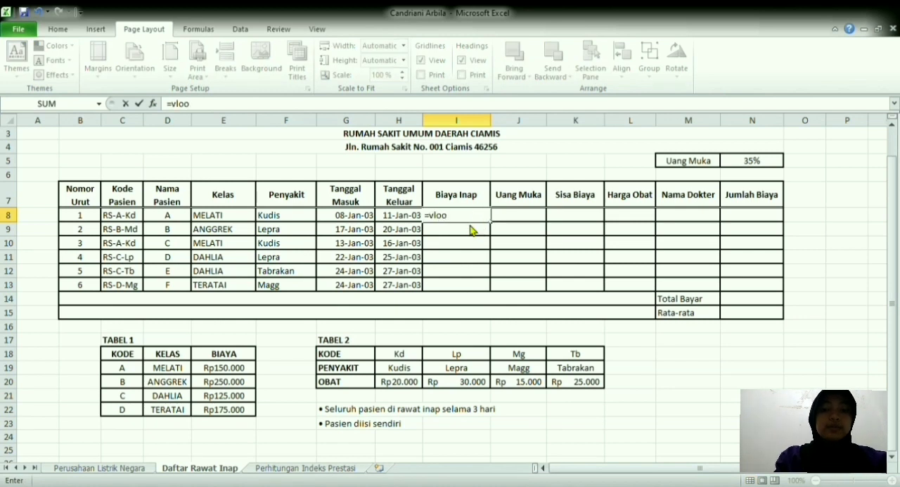
{"action": "key", "text": "Tab"}
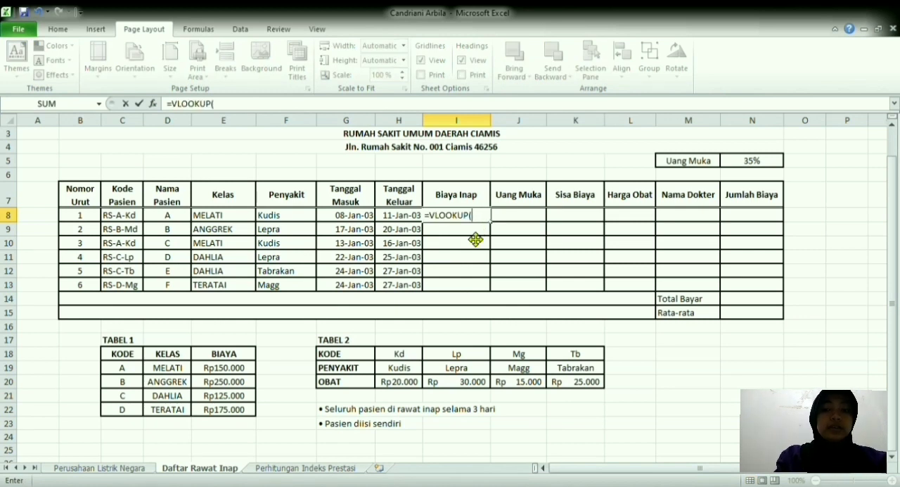
{"action": "type", "text": "mi"}
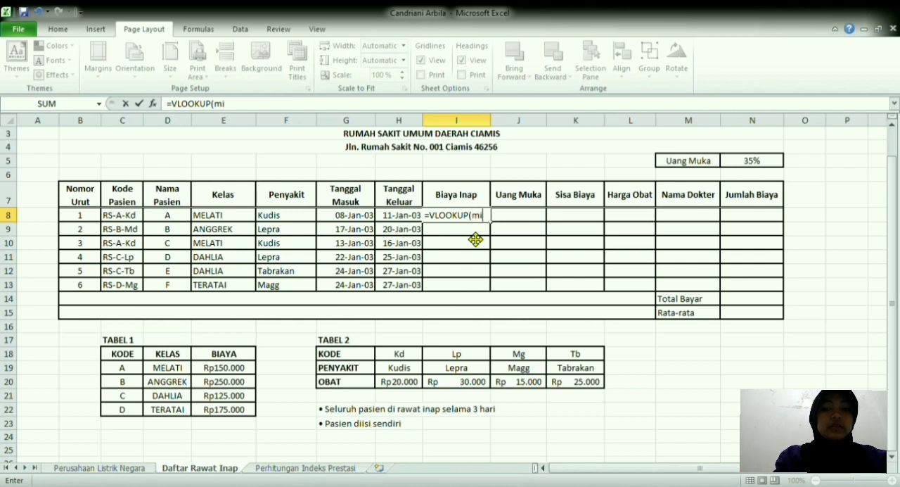
{"action": "key", "text": "Tab"}
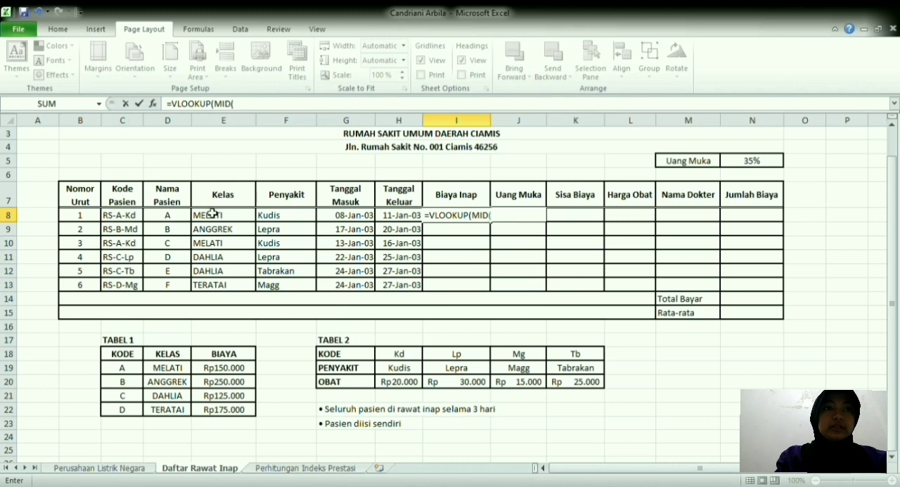
{"action": "left_click", "coordinate": [136, 221]}
{"action": "type", "text": ";4"}
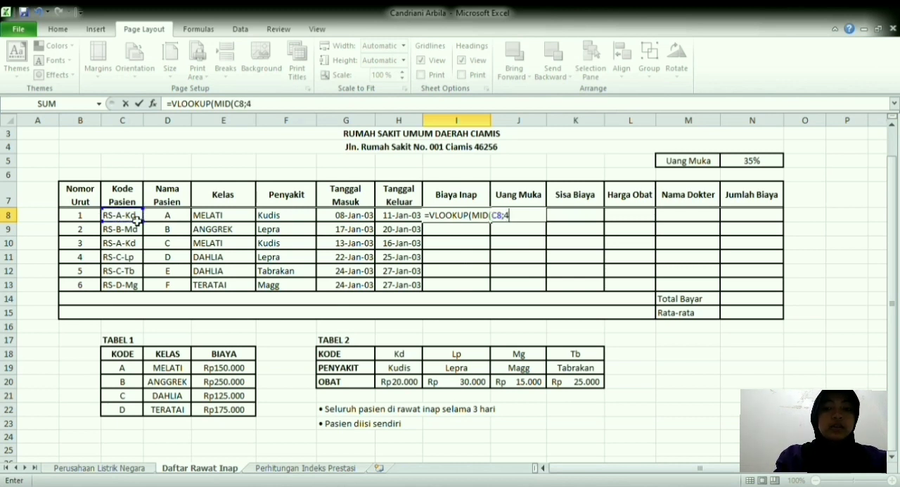
{"action": "type", "text": ";1"}
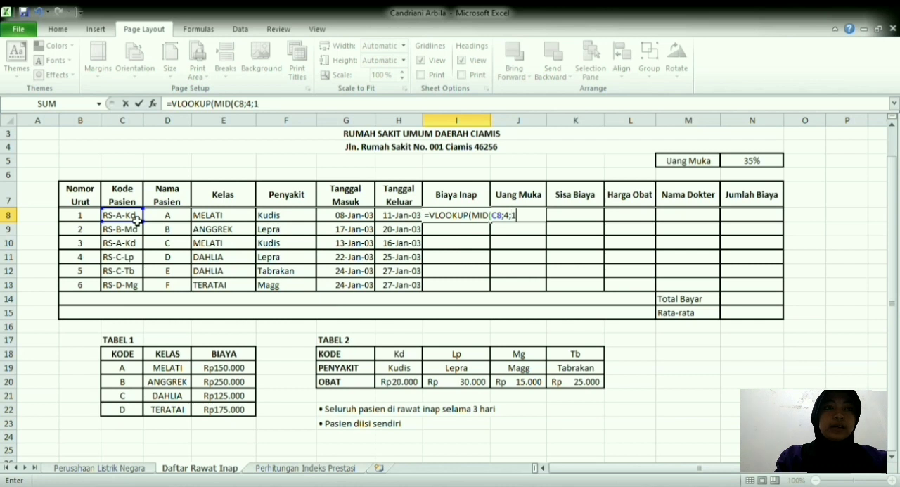
{"action": "type", "text": ")"}
{"action": "left_click", "coordinate": [337, 105]}
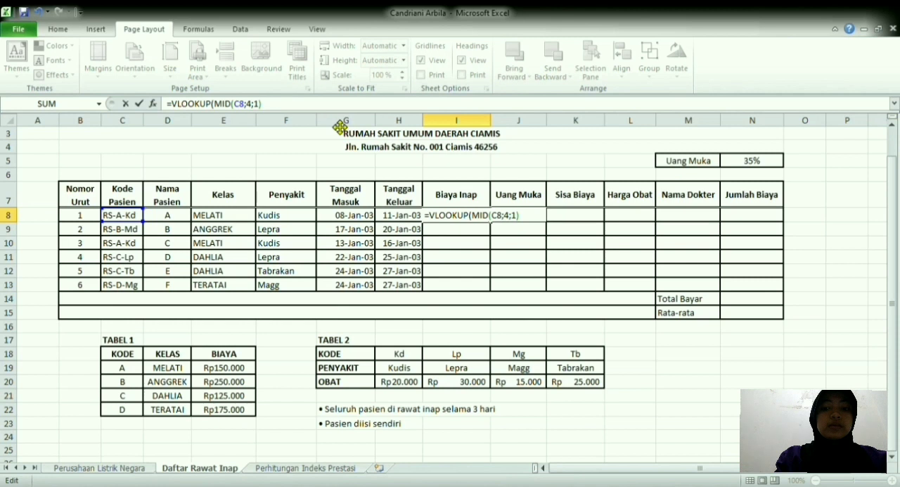
{"action": "type", "text": ";"}
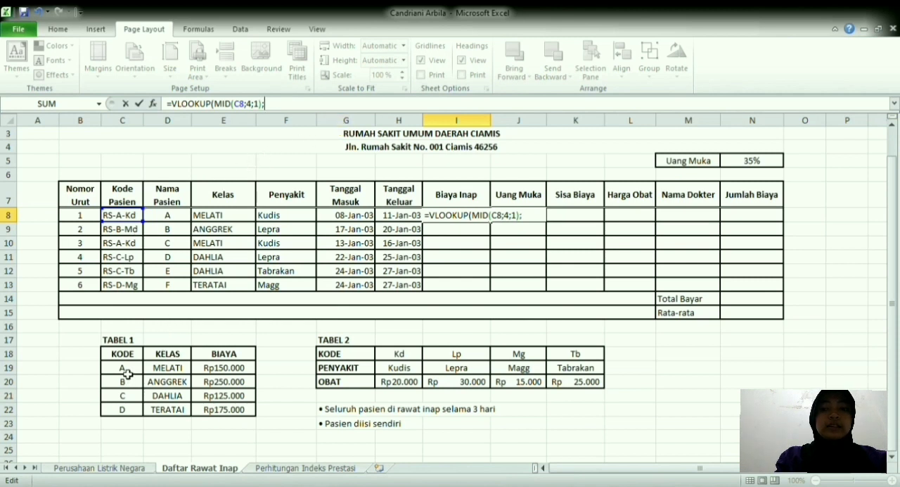
Step: Complete the I8 VLOOKUP with the absolute TABEL 1 range $C$19:$E$22 and column index 3, and fill it down to I13
{"action": "left_click_drag", "start_coordinate": [127, 375], "coordinate": [239, 422]}
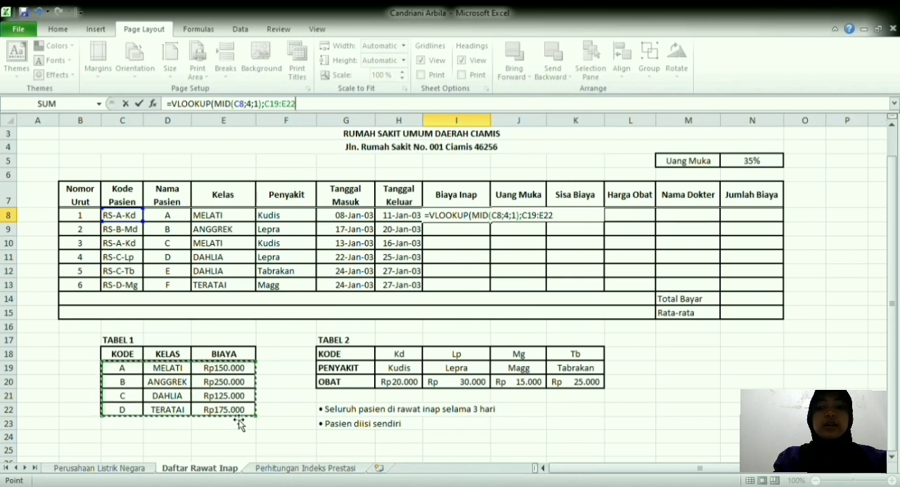
{"action": "key", "text": "F4"}
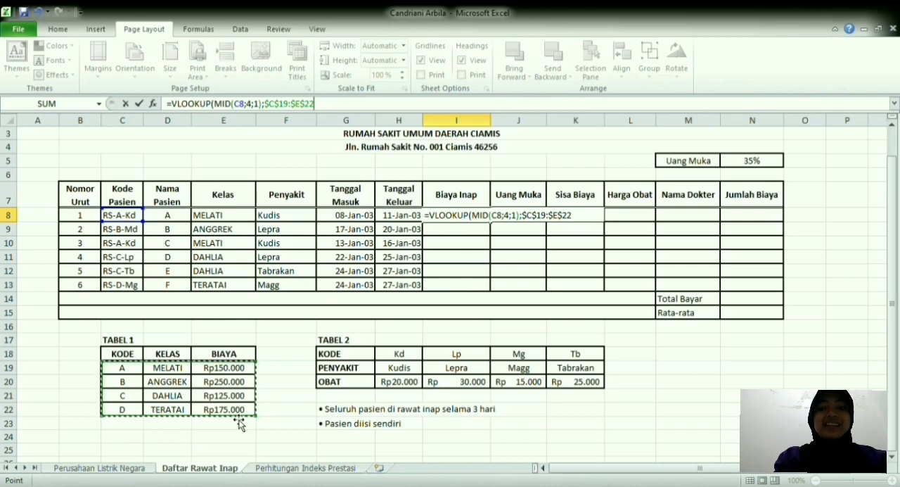
{"action": "type", "text": ";"}
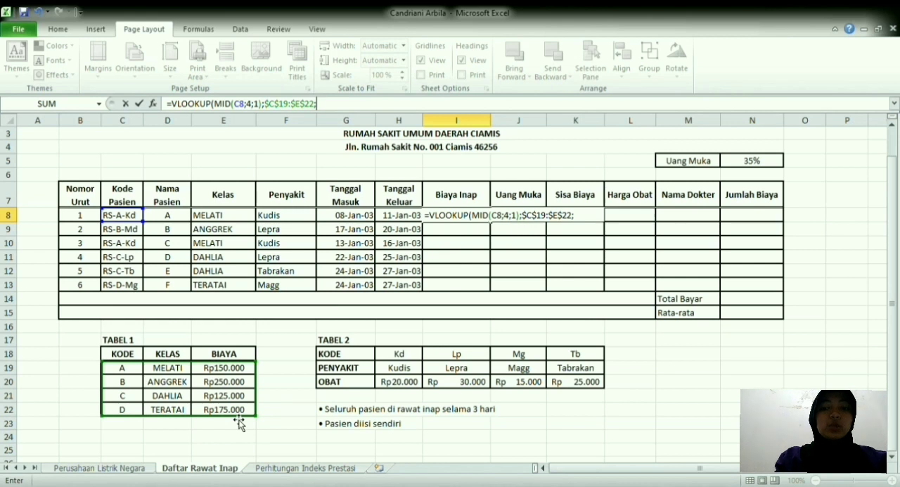
{"action": "type", "text": ")"}
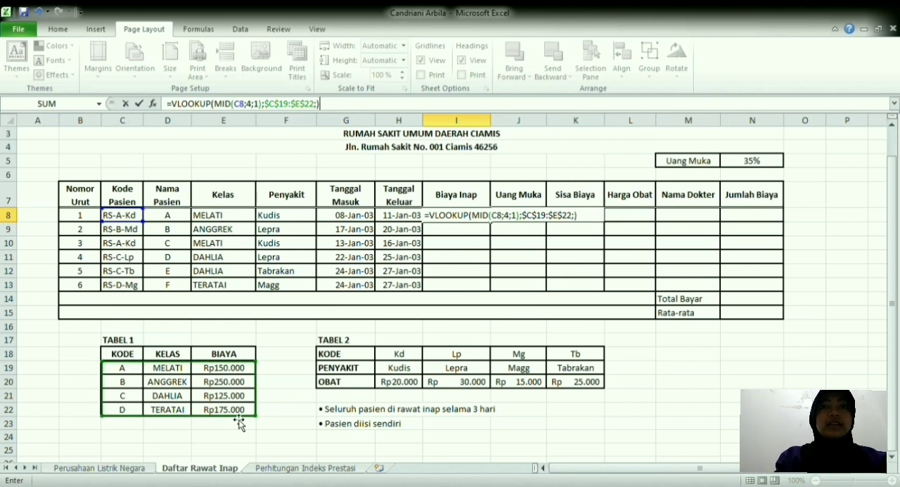
{"action": "key", "text": "Return"}
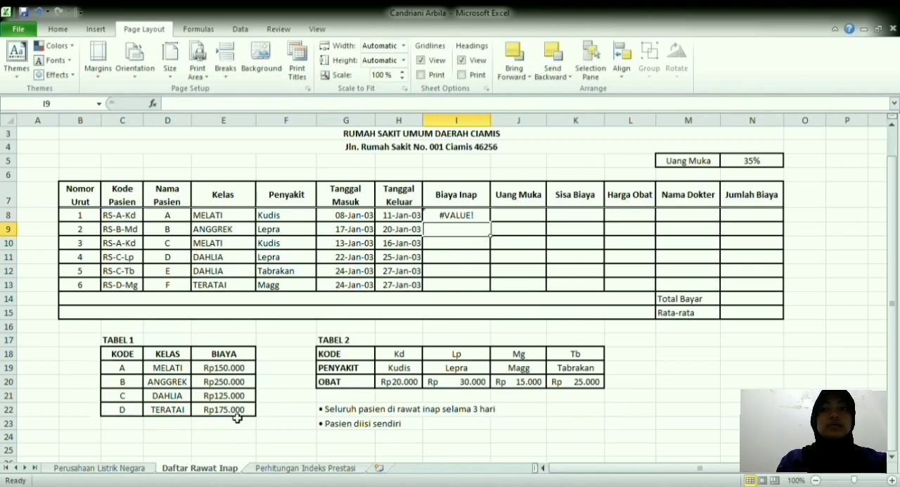
{"action": "left_click", "coordinate": [458, 222]}
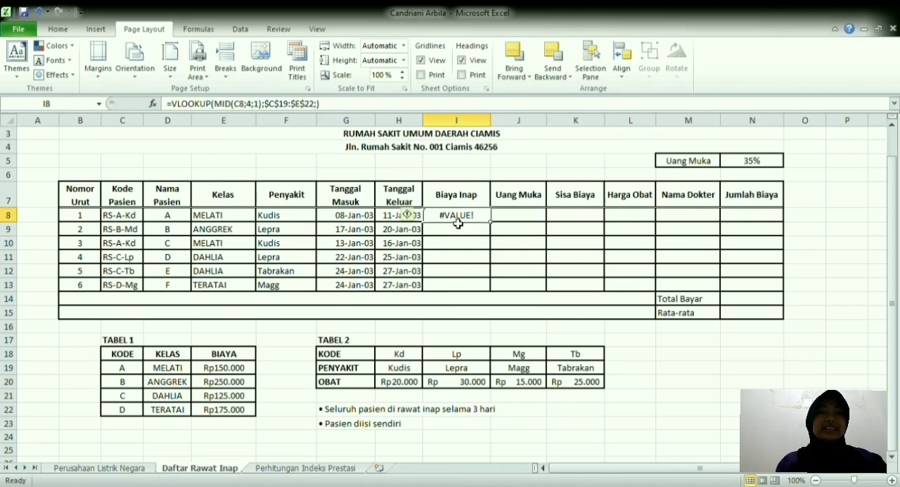
{"action": "left_click_drag", "start_coordinate": [490, 222], "coordinate": [492, 290]}
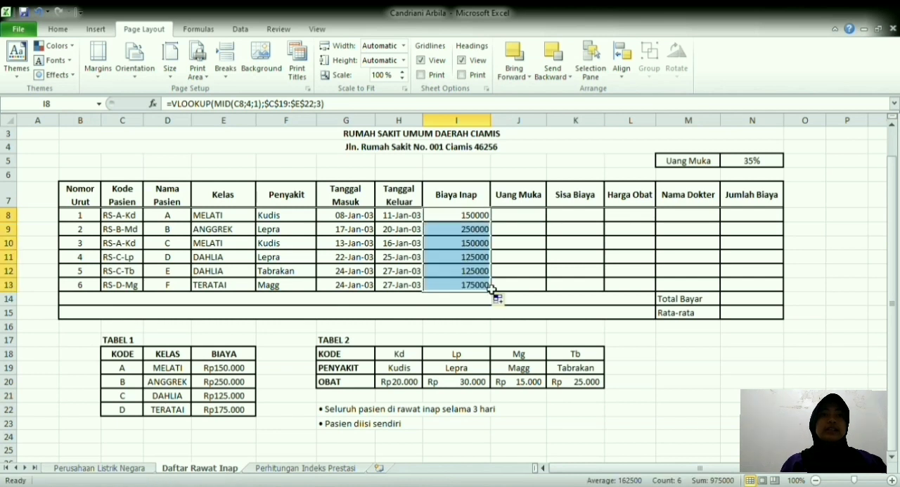
Step: Correct the second patient's Kode Pasien in C9 to RS-B-Mg
{"action": "left_click", "coordinate": [138, 231]}
Step: Calculate Uang Muka in J8 with =I8*$N$5 and fill the formula down to J13
{"action": "left_click", "coordinate": [532, 218]}
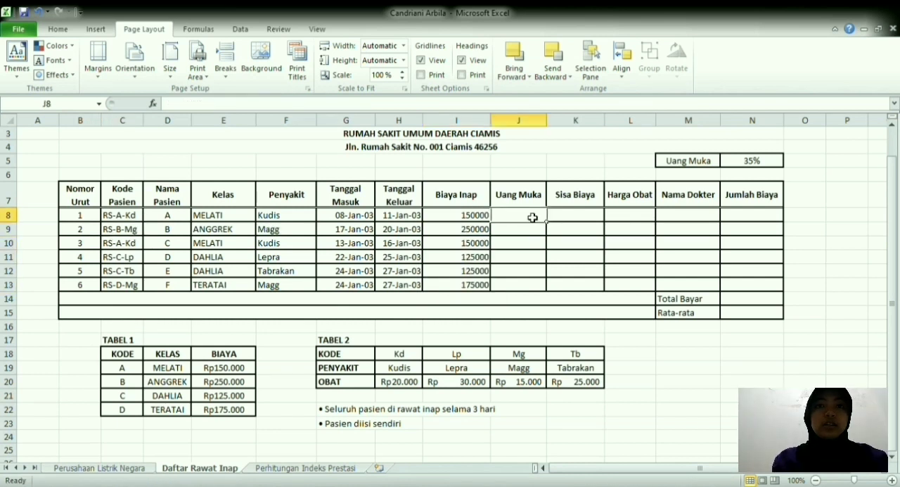
{"action": "type", "text": "="}
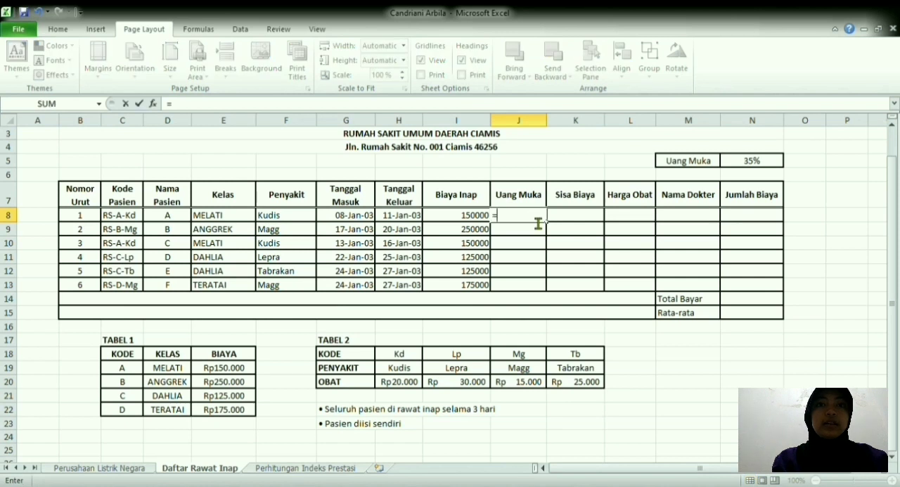
{"action": "left_click", "coordinate": [485, 215]}
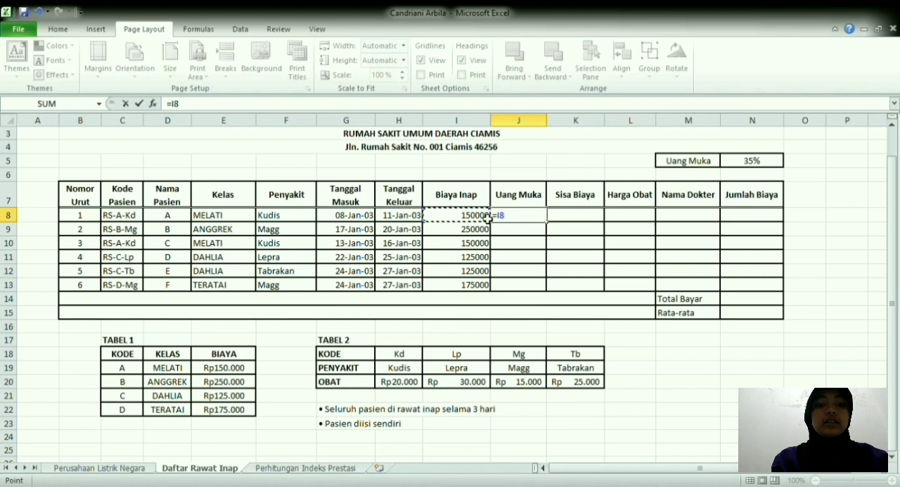
{"action": "type", "text": "*"}
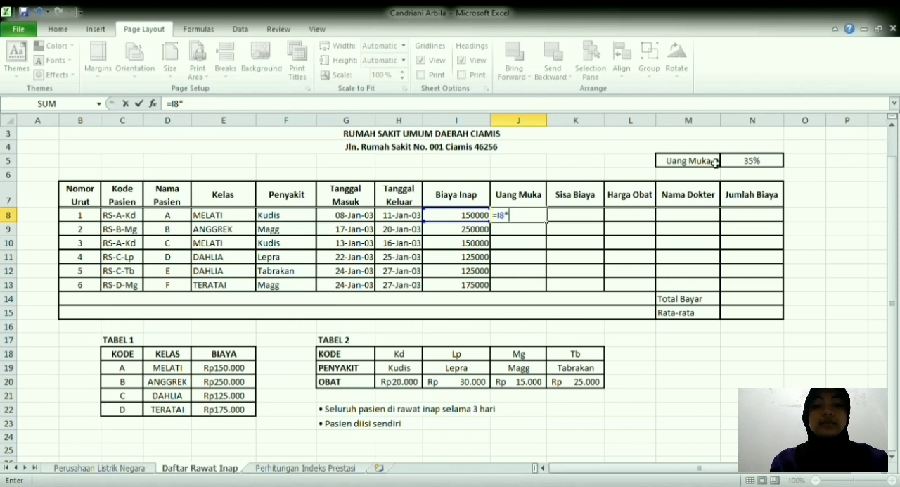
{"action": "left_click", "coordinate": [761, 162]}
{"action": "key", "text": "F4"}
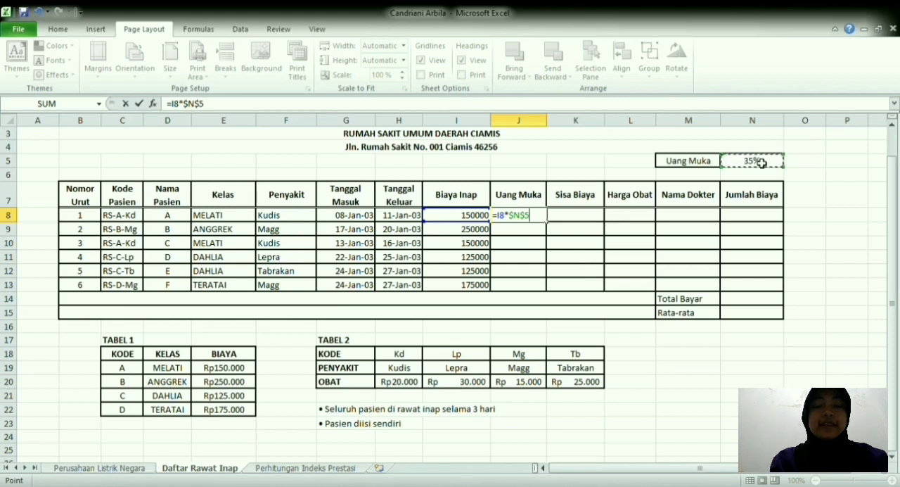
{"action": "key", "text": "Return"}
{"action": "key", "text": "Up"}
{"action": "left_click_drag", "start_coordinate": [551, 227], "coordinate": [546, 291]}
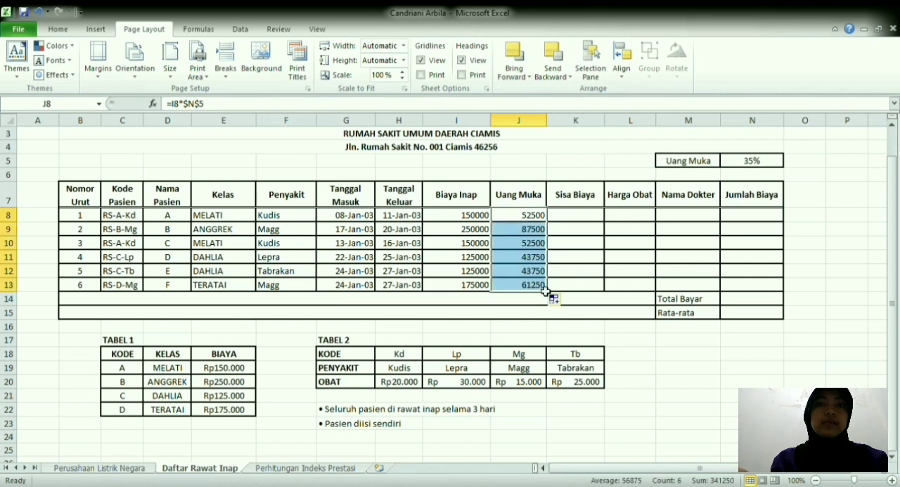
Step: Calculate Sisa Biaya in K8 with =I8-J8 and fill the formula down to K13
{"action": "left_click", "coordinate": [585, 222]}
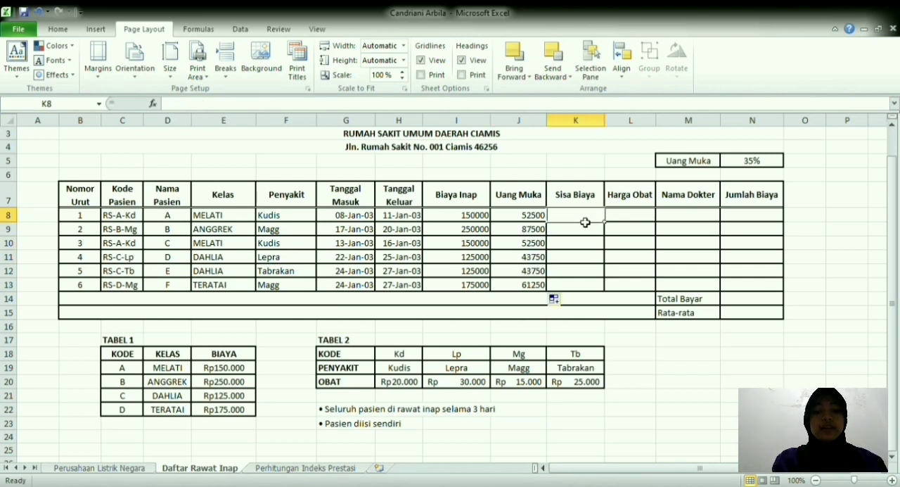
{"action": "type", "text": "="}
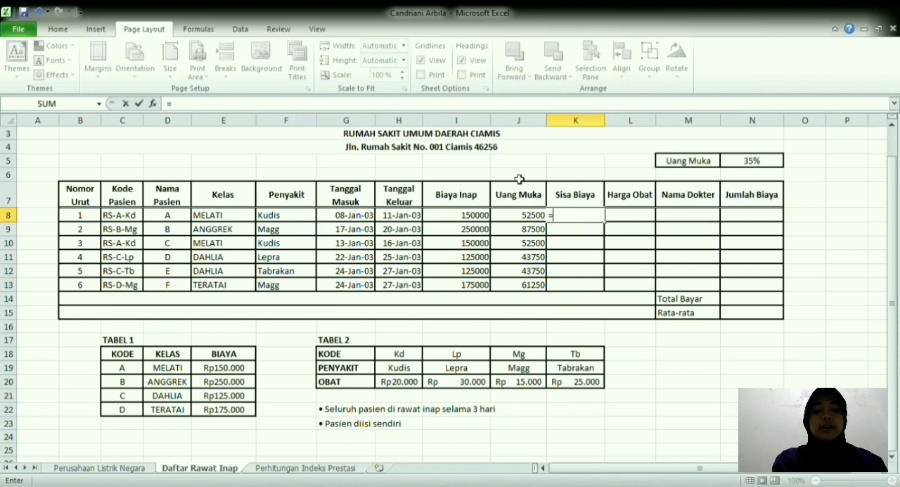
{"action": "left_click", "coordinate": [476, 219]}
{"action": "type", "text": "-"}
{"action": "left_click", "coordinate": [522, 217]}
{"action": "key", "text": "Return"}
{"action": "left_click", "coordinate": [582, 221]}
{"action": "left_click_drag", "start_coordinate": [603, 224], "coordinate": [609, 290]}
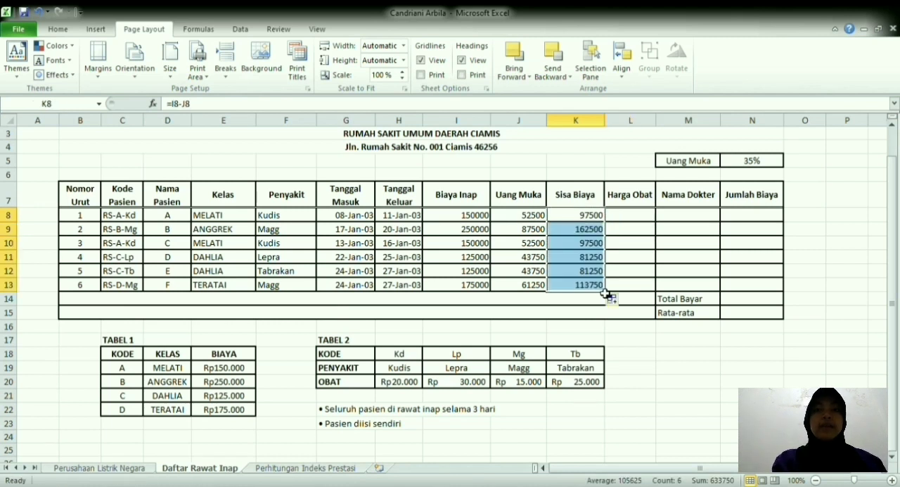
Step: Start an HLOOKUP in Harga Obat cell L8 with RIGHT(C8;2) as the lookup value
{"action": "left_click", "coordinate": [643, 213]}
{"action": "type", "text": "=hlo"}
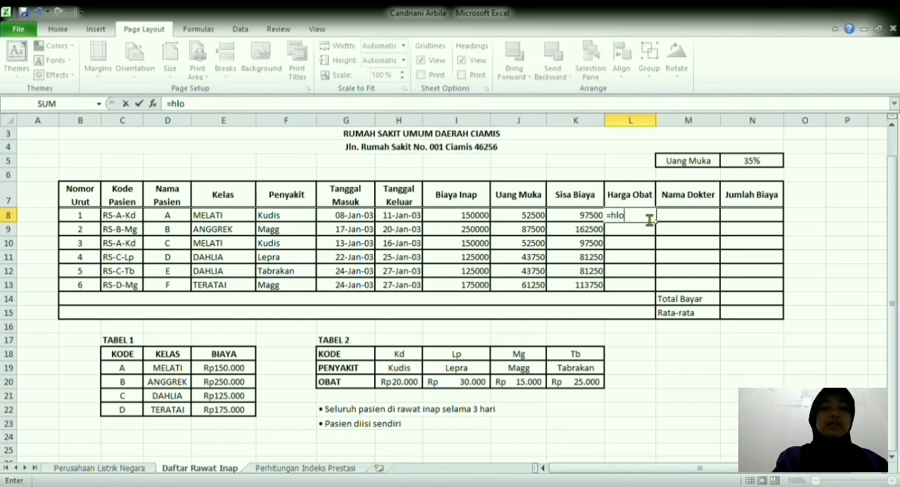
{"action": "key", "text": "Tab"}
{"action": "type", "text": "ri"}
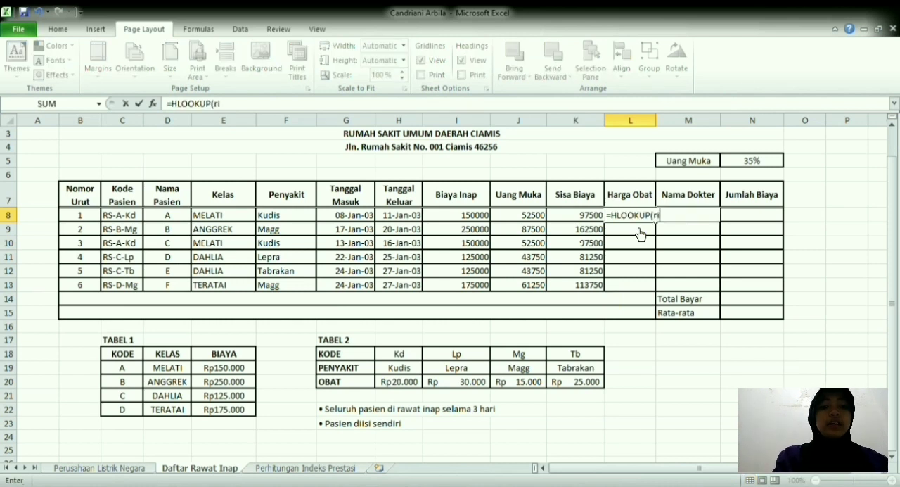
{"action": "key", "text": "Tab"}
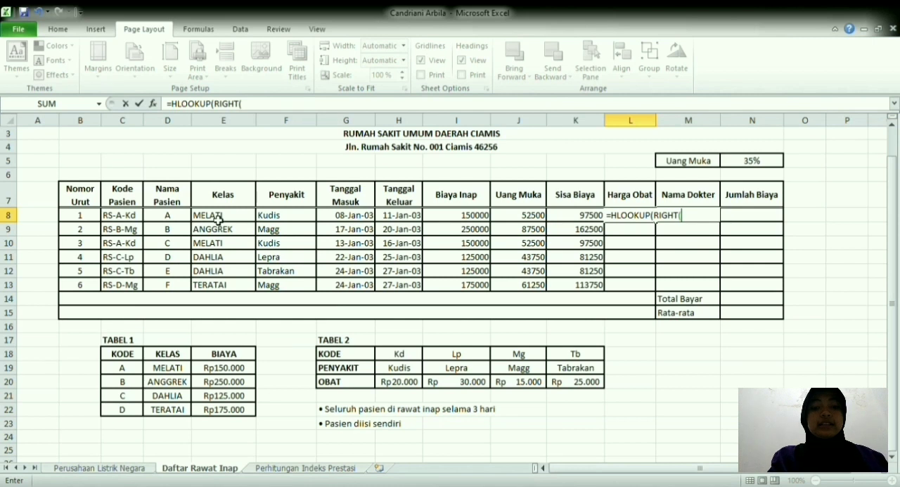
{"action": "left_click", "coordinate": [132, 221]}
{"action": "type", "text": ";2);"}
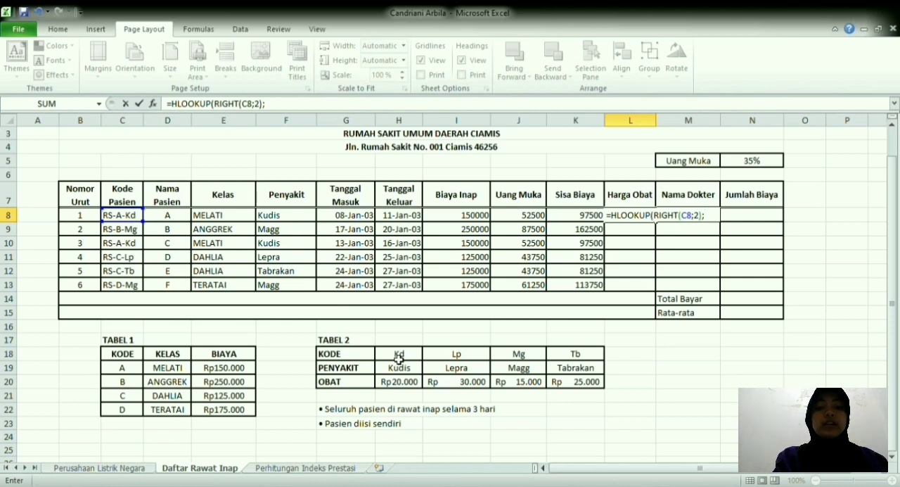
Step: Complete the L8 HLOOKUP with the absolute TABEL 2 range $H$18:$K$20 and row index 3, and fill it down to L13
{"action": "left_click_drag", "start_coordinate": [399, 357], "coordinate": [593, 388]}
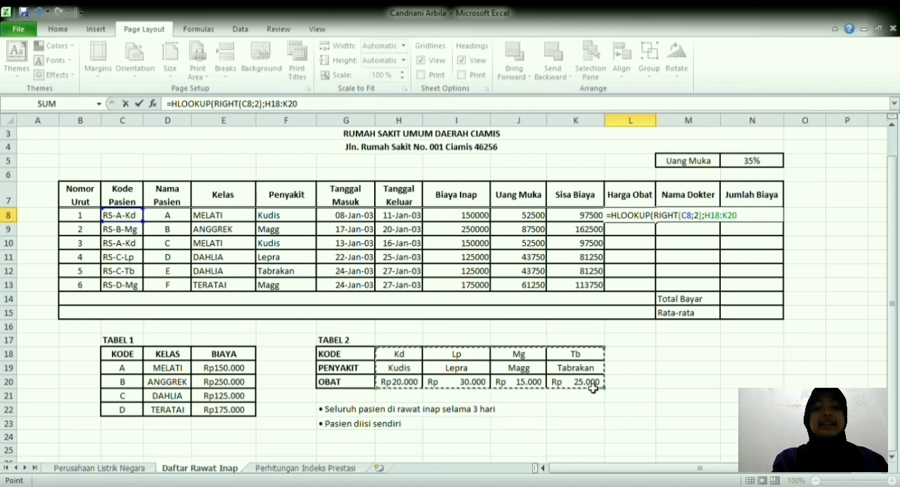
{"action": "key", "text": "F4"}
{"action": "type", "text": ";"}
{"action": "type", "text": "30"}
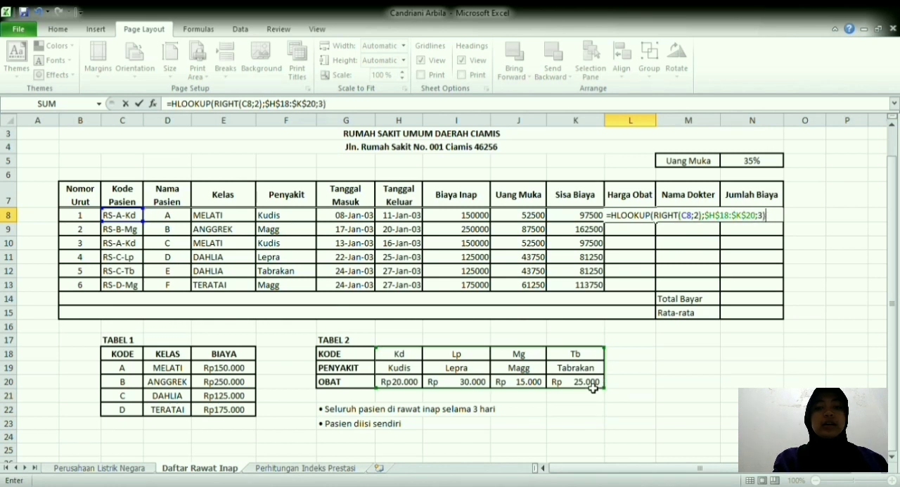
{"action": "key", "text": "Return"}
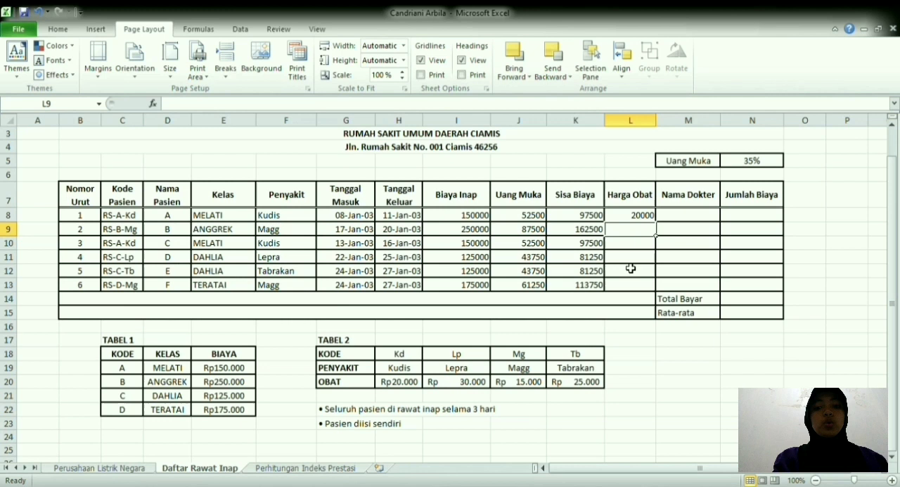
{"action": "left_click_drag", "start_coordinate": [639, 215], "coordinate": [659, 289]}
Step: Calculate Jumlah Biaya in N8 with =K8+L8 and fill the formula down to N13
{"action": "left_click", "coordinate": [684, 218]}
{"action": "type", "text": "="}
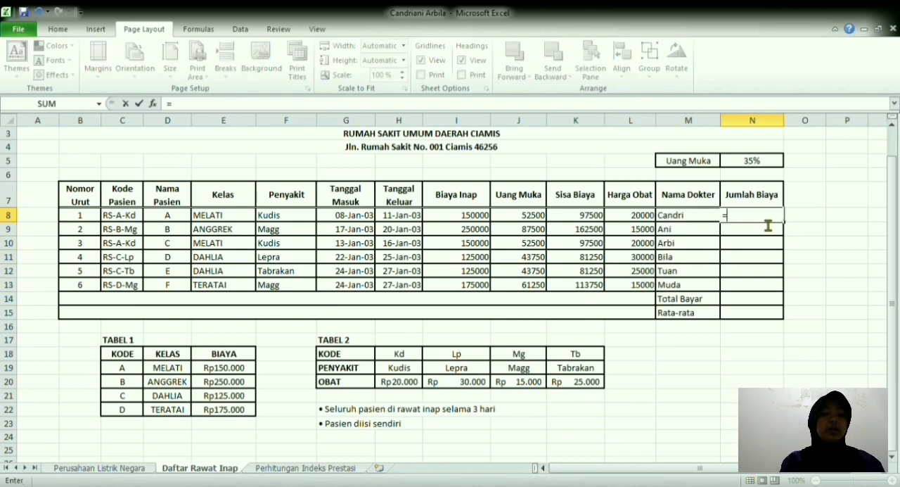
{"action": "left_click", "coordinate": [648, 220]}
{"action": "type", "text": "+"}
{"action": "left_click_drag", "start_coordinate": [648, 220], "coordinate": [595, 222]}
{"action": "left_click", "coordinate": [626, 217]}
{"action": "key", "text": "Return"}
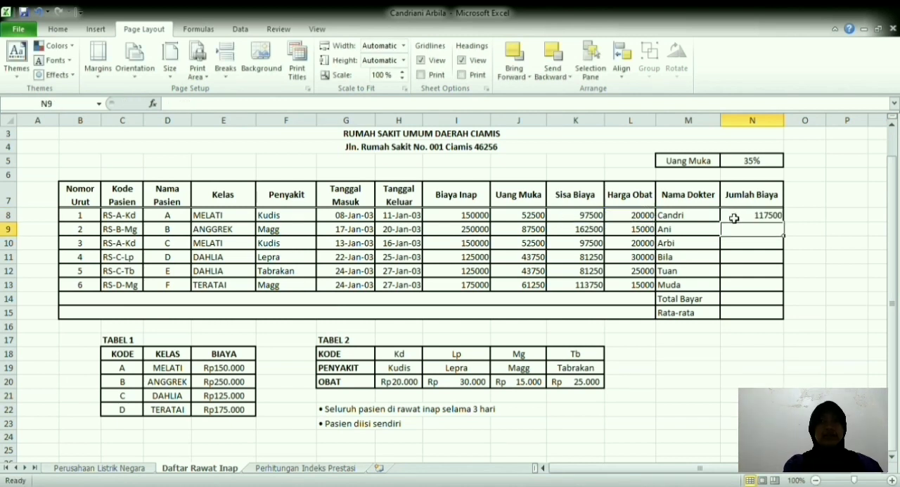
{"action": "left_click", "coordinate": [748, 218]}
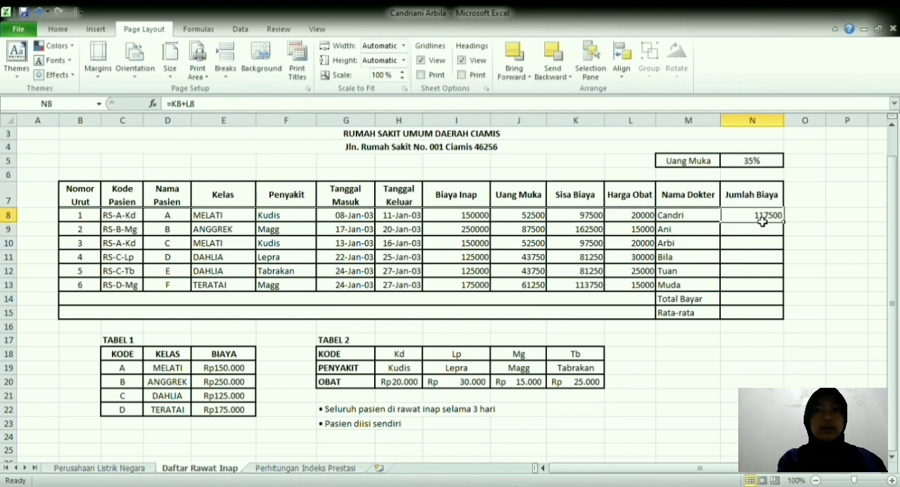
{"action": "left_click_drag", "start_coordinate": [788, 224], "coordinate": [777, 292]}
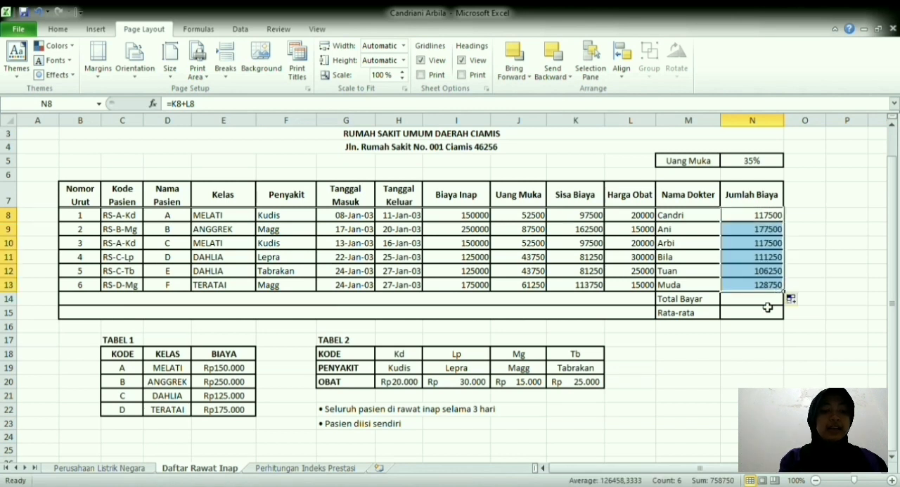
Step: Calculate Total Bayar in N14 with SUM over the absolute range $N$8:$N$13
{"action": "left_click", "coordinate": [768, 308]}
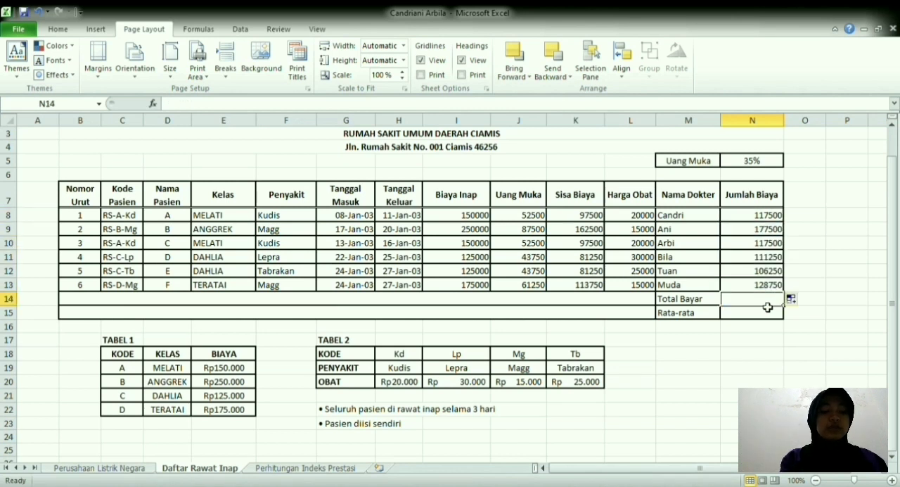
{"action": "type", "text": "=sum"}
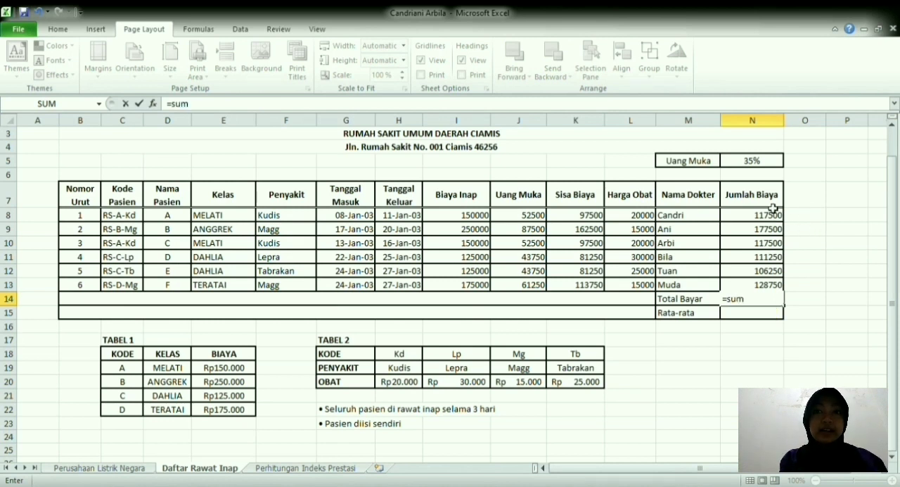
{"action": "key", "text": "Tab"}
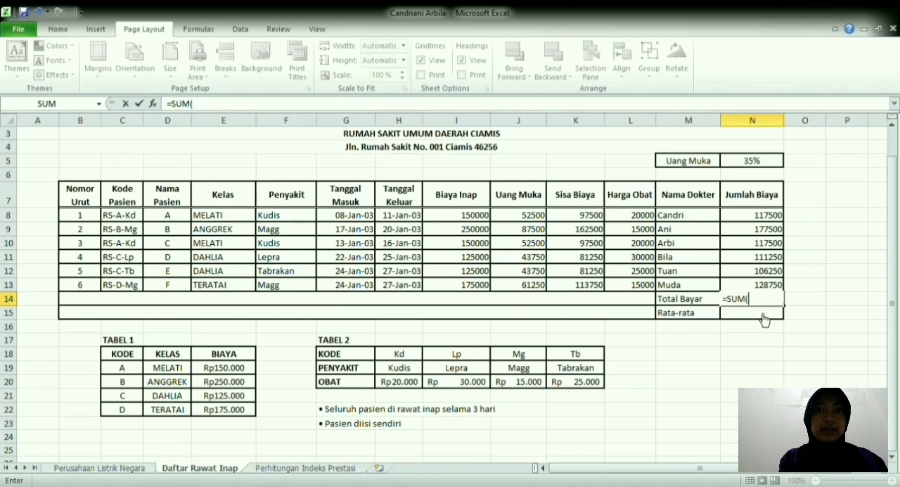
{"action": "left_click_drag", "start_coordinate": [767, 218], "coordinate": [765, 288]}
{"action": "key", "text": "F4"}
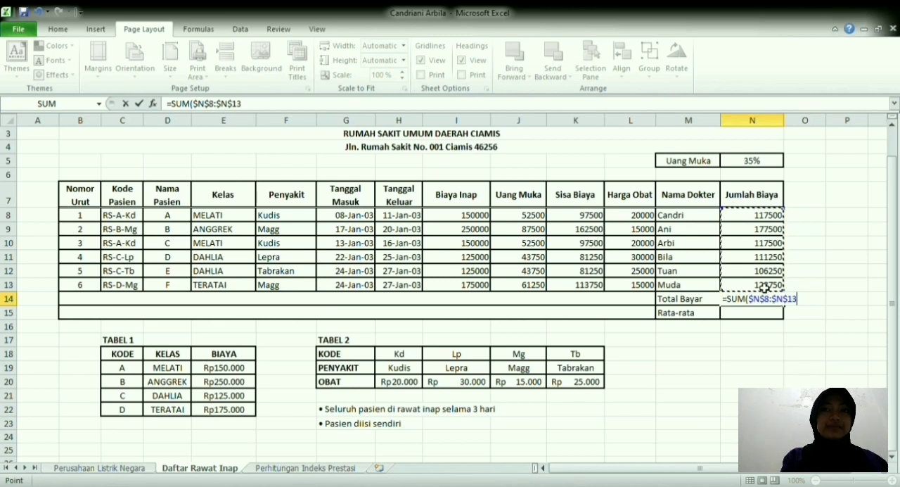
{"action": "key", "text": "Return"}
Step: Calculate Rata-rata in N15 with AVERAGE over the absolute range $N$8:$N$13
{"action": "type", "text": "=av"}
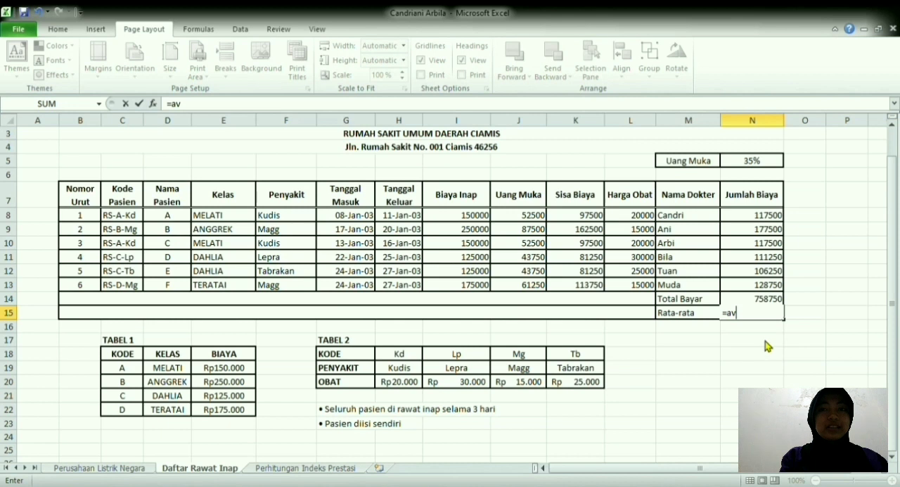
{"action": "key", "text": "Tab"}
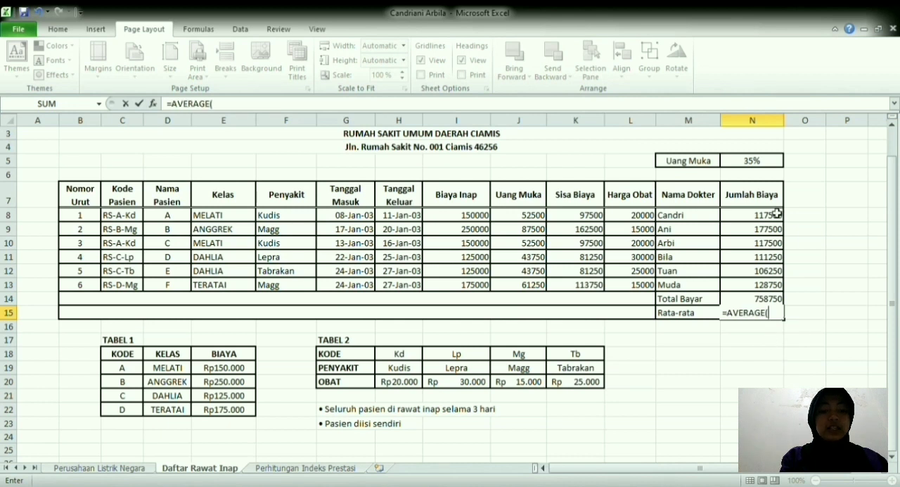
{"action": "left_click", "coordinate": [737, 218]}
{"action": "left_click_drag", "start_coordinate": [737, 218], "coordinate": [753, 288]}
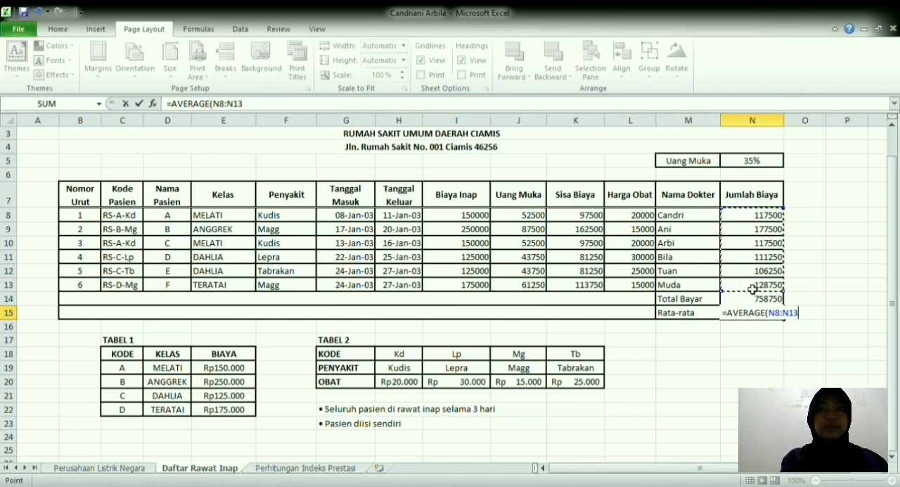
{"action": "key", "text": "F4"}
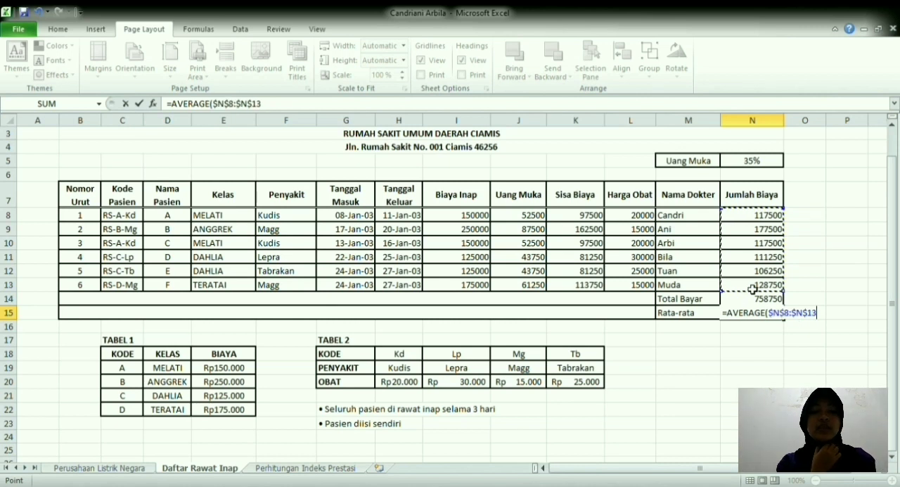
{"action": "key", "text": "Return"}
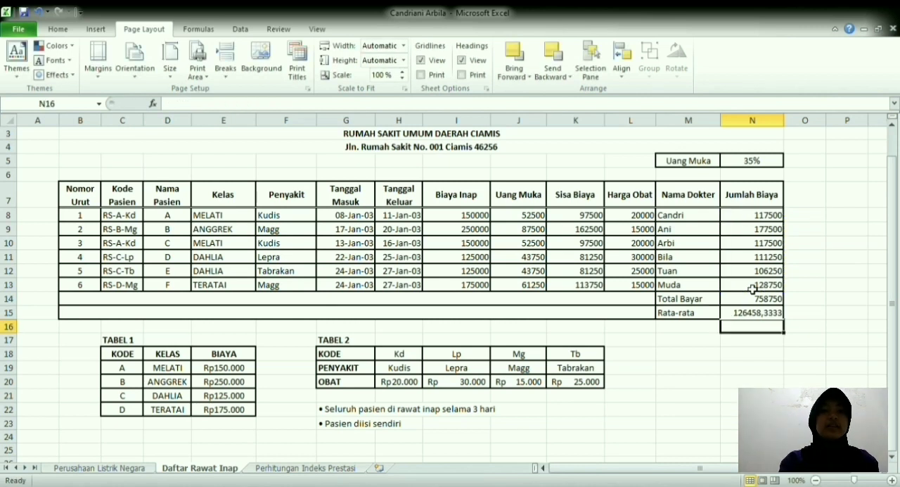
Step: On the Perhitungan Indeks Prestasi sheet, start an IF formula in Bobot cell G10 that gives 4 when F10="A"
{"action": "key", "text": "ctrl+Page_Down"}
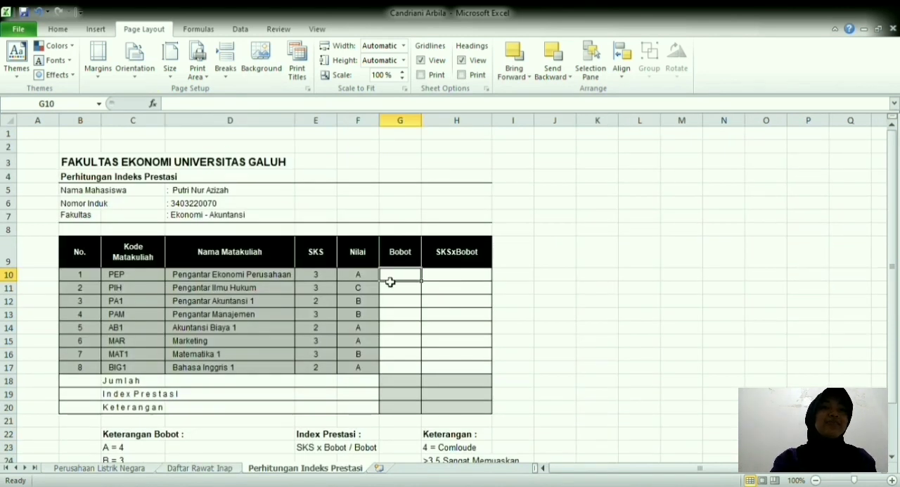
{"action": "type", "text": "="}
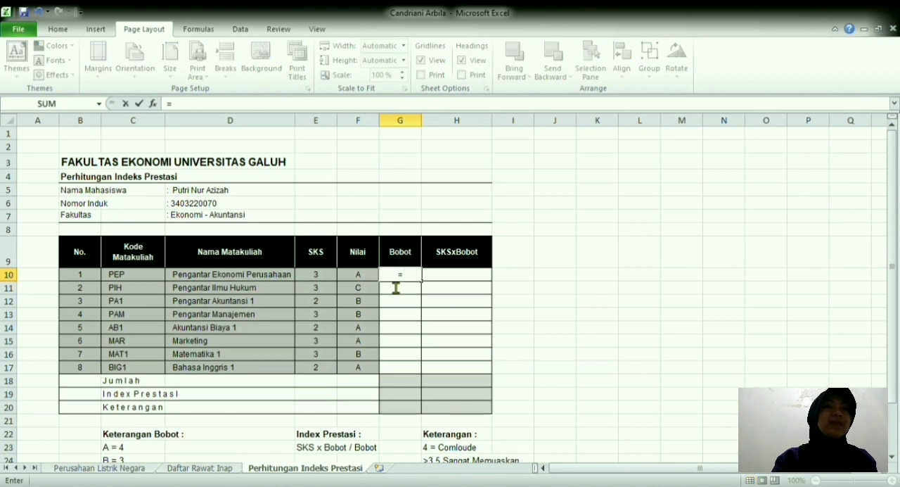
{"action": "type", "text": "I"}
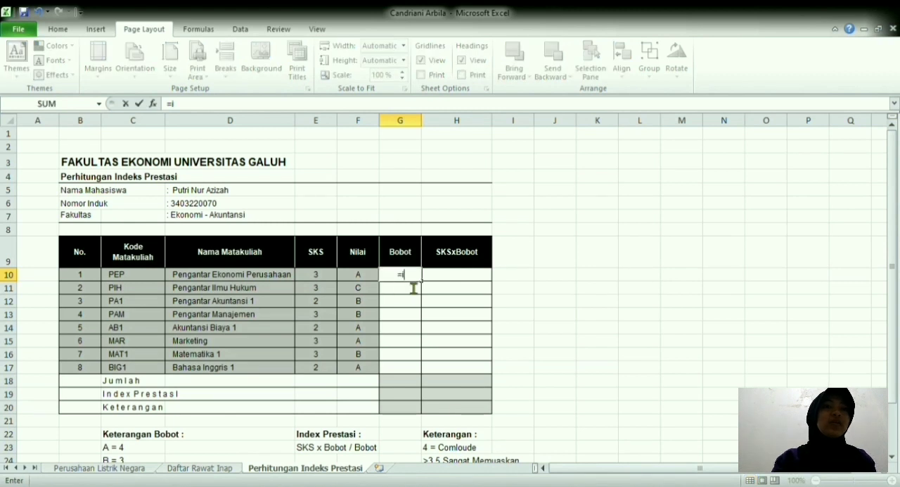
{"action": "type", "text": "F("}
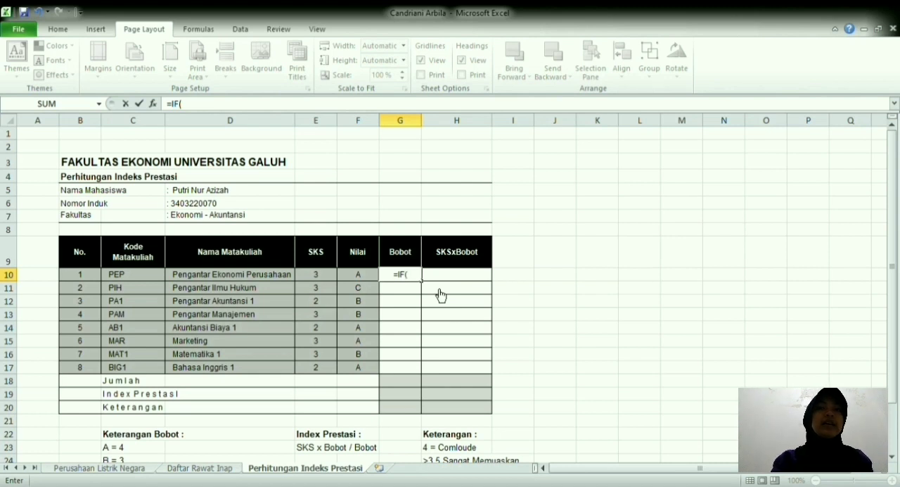
{"action": "left_click", "coordinate": [367, 278]}
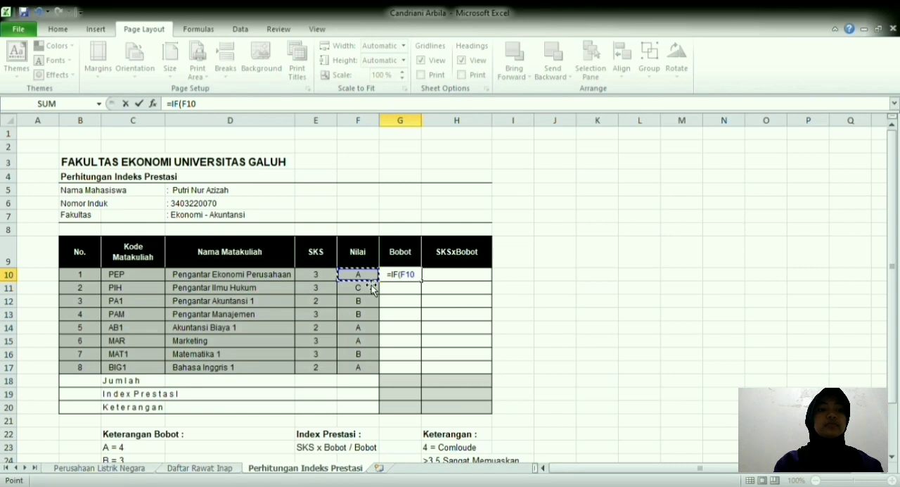
{"action": "type", "text": "="}
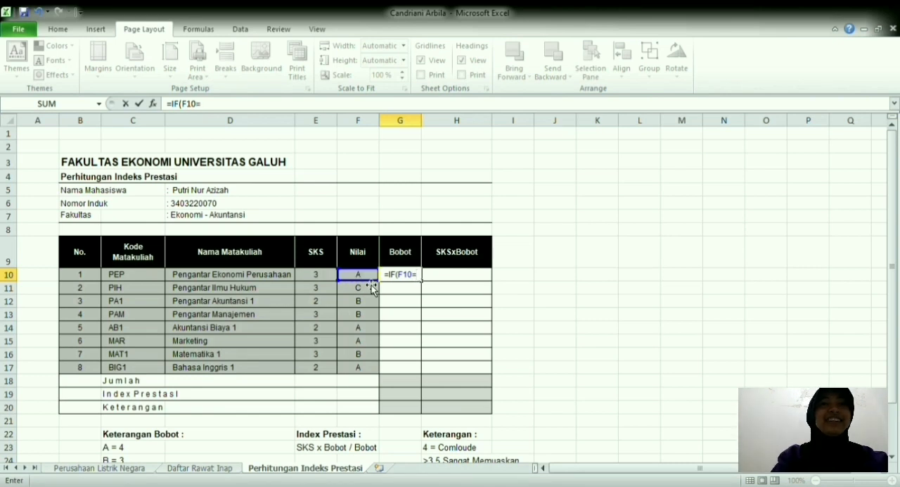
{"action": "type", "text": "\""}
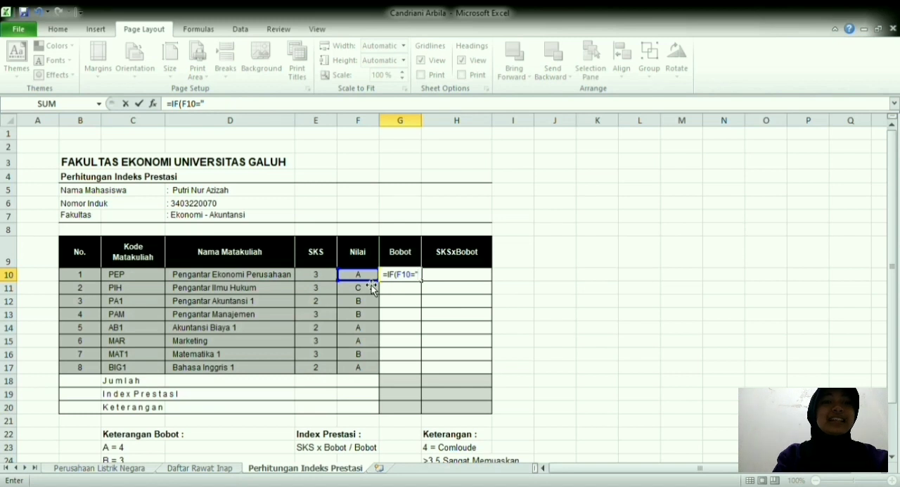
{"action": "type", "text": "A"}
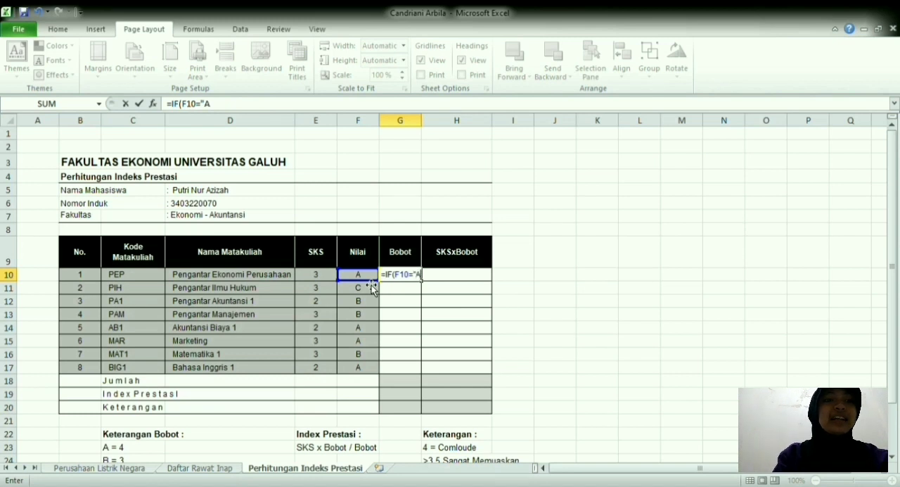
{"action": "type", "text": "\""}
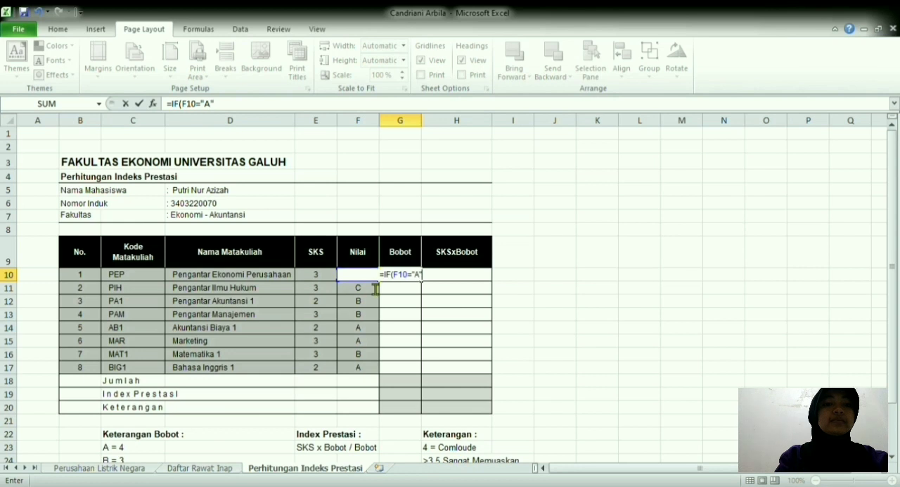
{"action": "type", "text": ";4"}
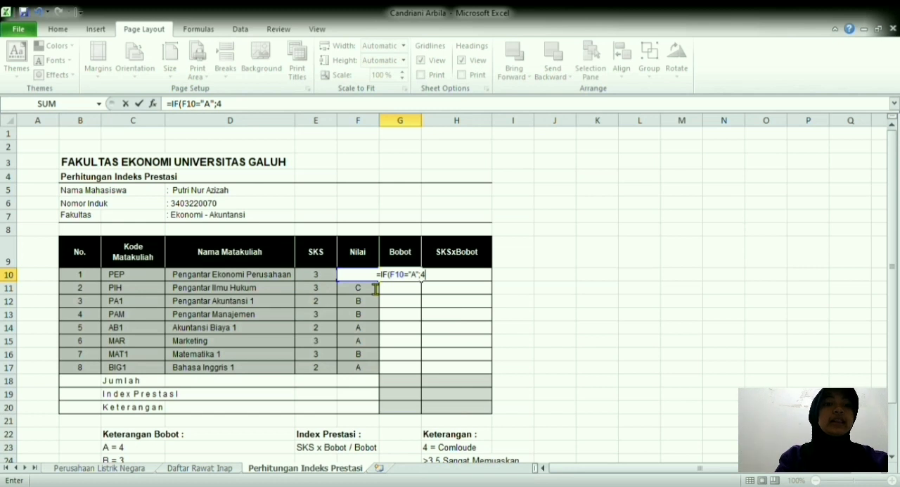
{"action": "type", "text": ";"}
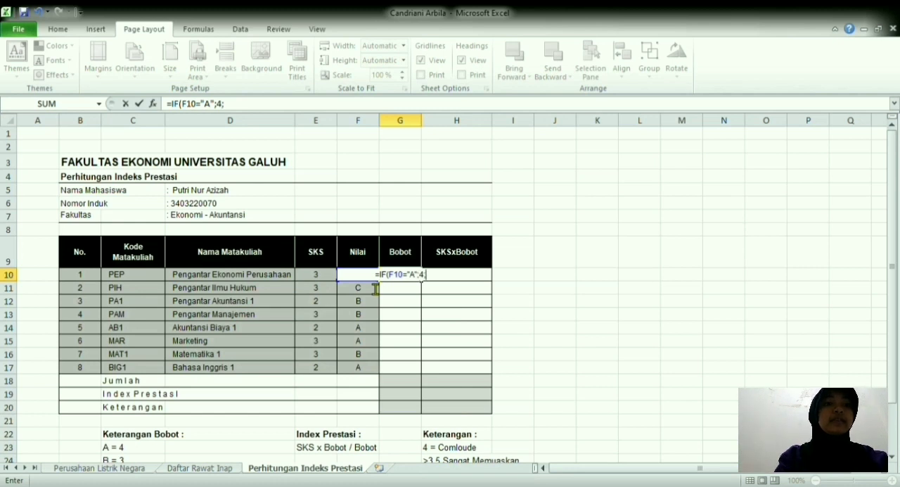
{"action": "type", "text": "if"}
Step: Add a nested IF to the G10 formula that gives 3 when F10="B"
{"action": "key", "text": "Tab"}
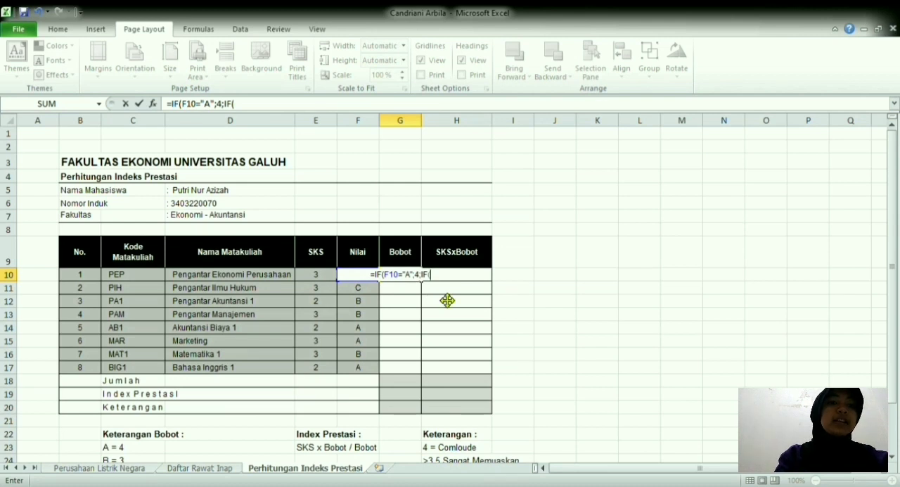
{"action": "type", "text": "f1"}
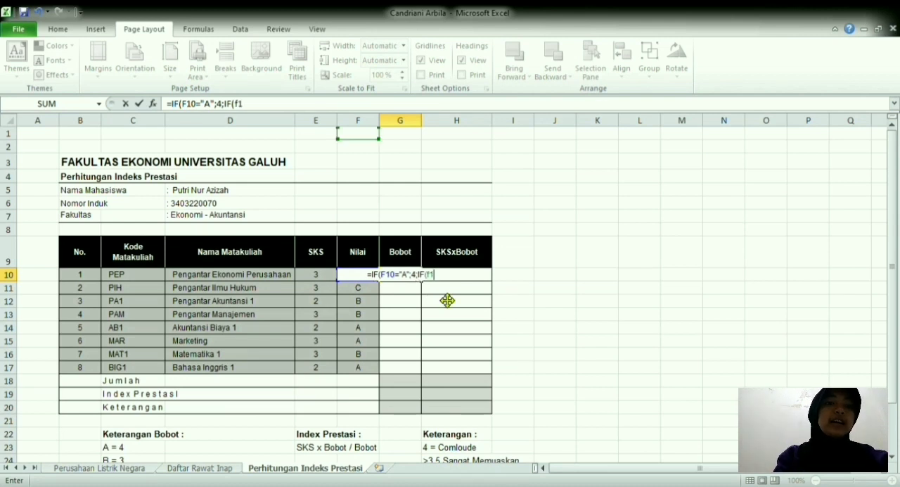
{"action": "type", "text": "o"}
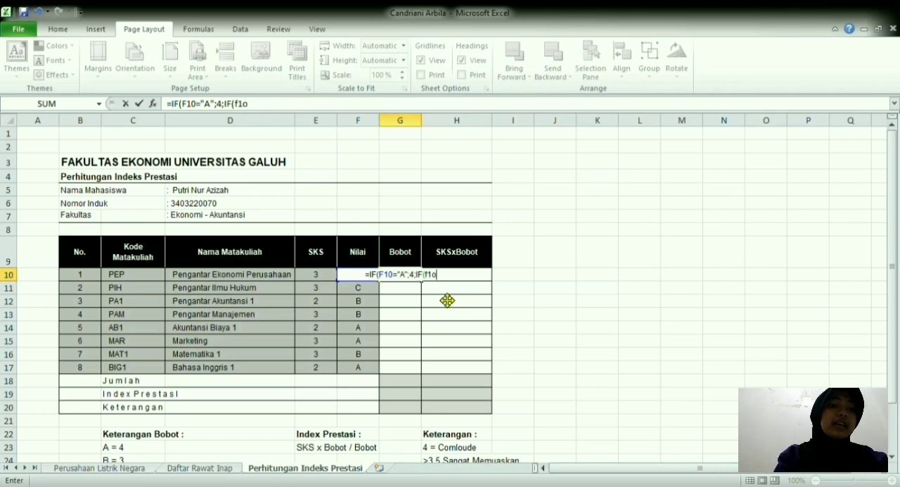
{"action": "key", "text": "BackSpace"}
{"action": "type", "text": "0"}
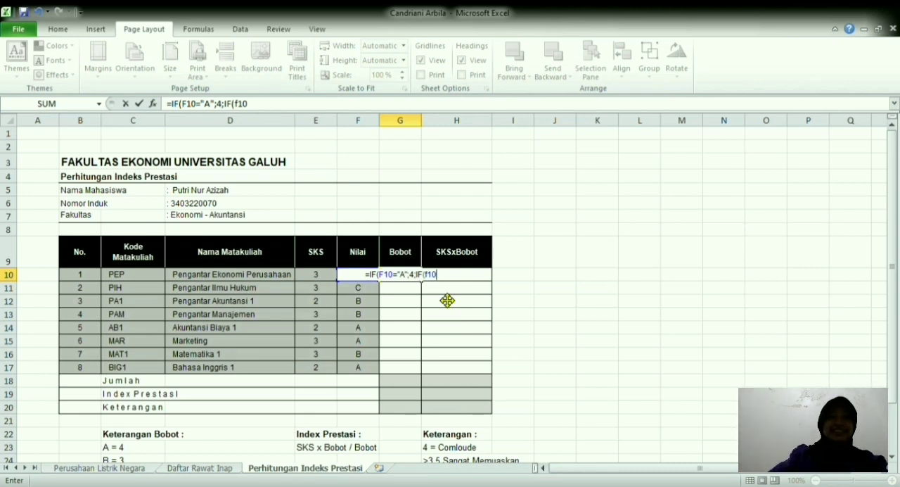
{"action": "type", "text": "="}
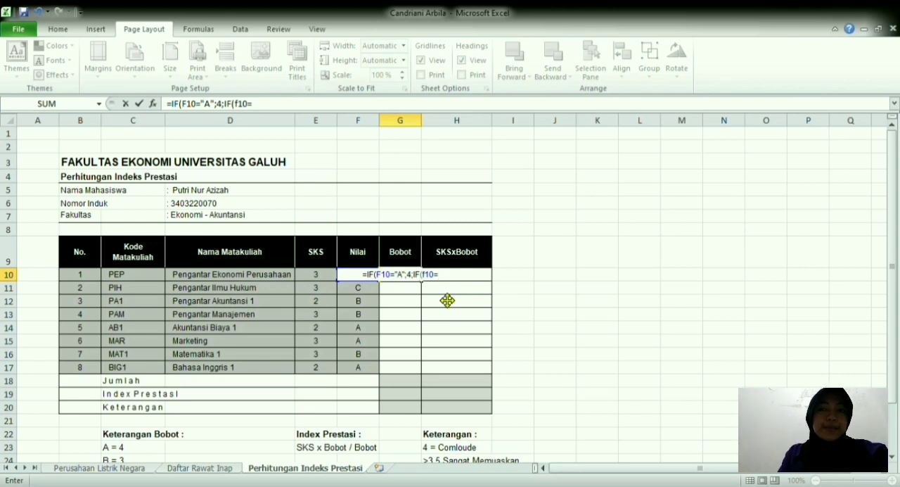
{"action": "type", "text": "\"B"}
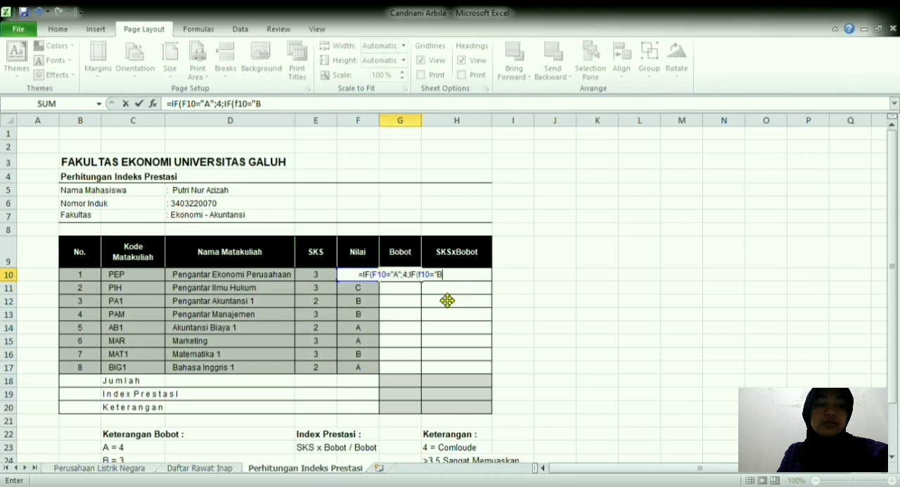
{"action": "type", "text": "\""}
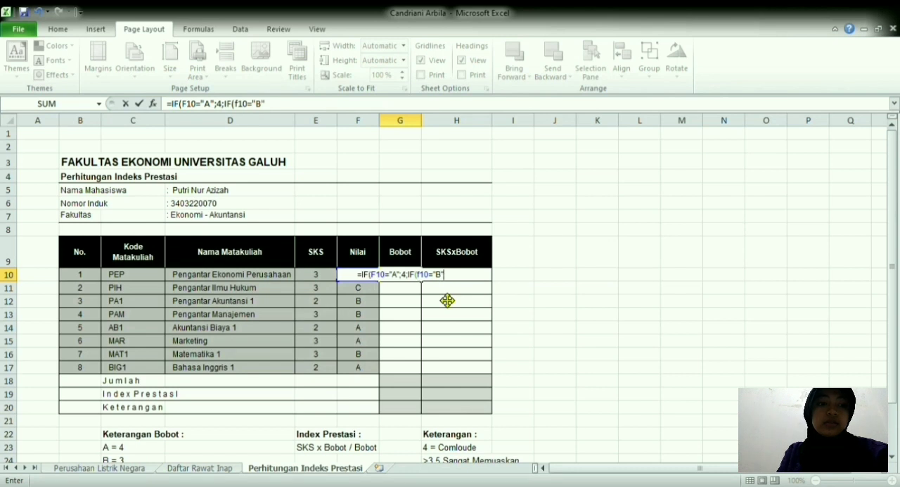
{"action": "type", "text": ";3"}
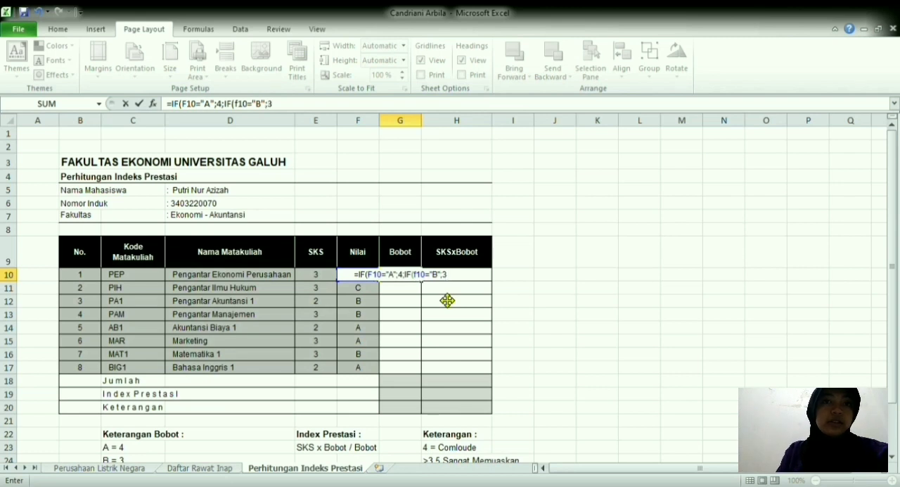
{"action": "type", "text": ";"}
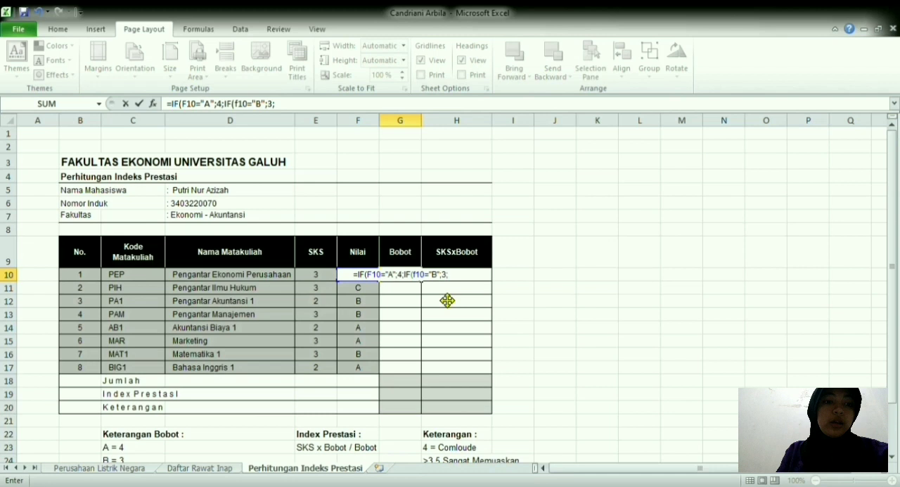
{"action": "type", "text": "i"}
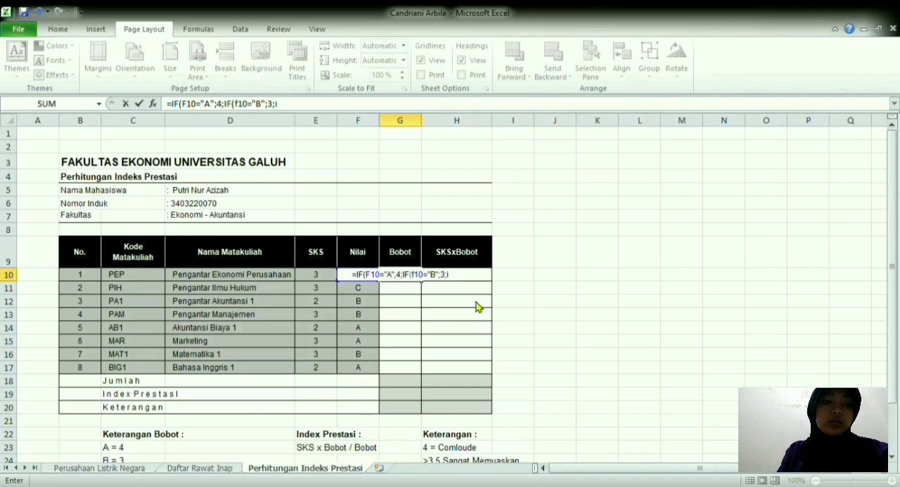
Step: Add a nested IF to the G10 formula that gives 1 when F10="D"
{"action": "key", "text": "Tab"}
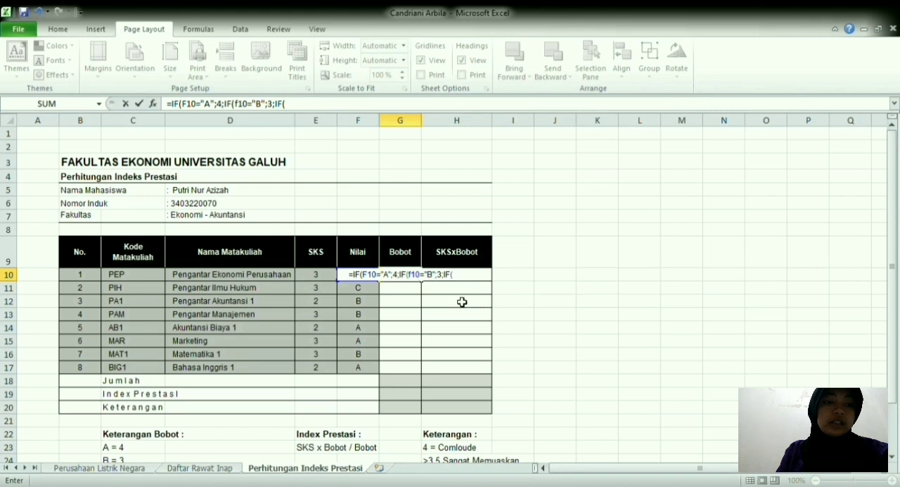
{"action": "type", "text": "f1"}
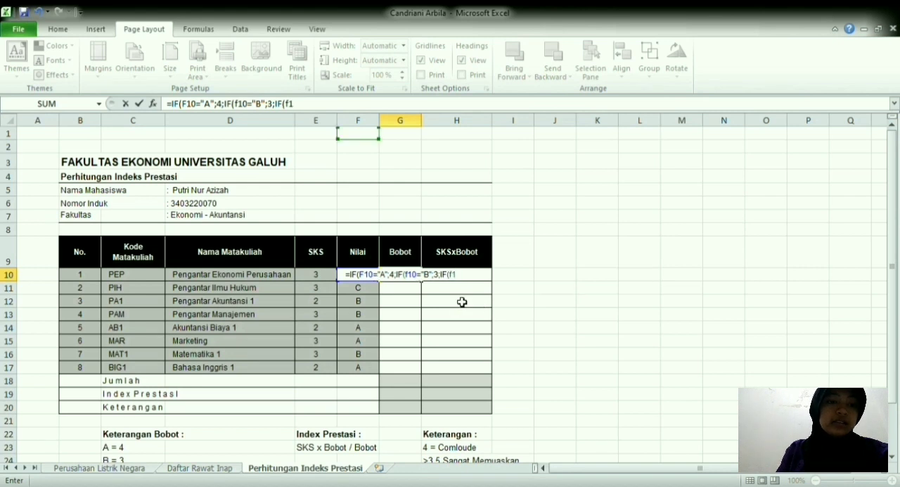
{"action": "type", "text": "0="}
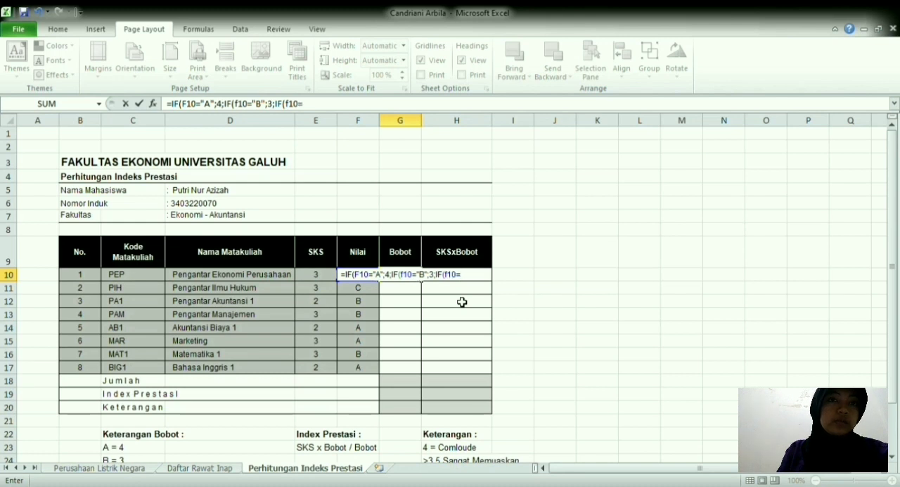
{"action": "type", "text": "\""}
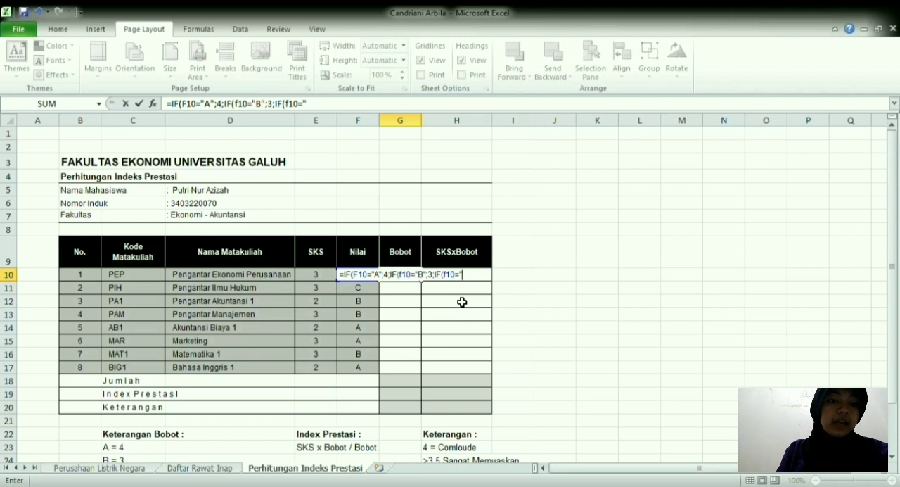
{"action": "type", "text": "D"}
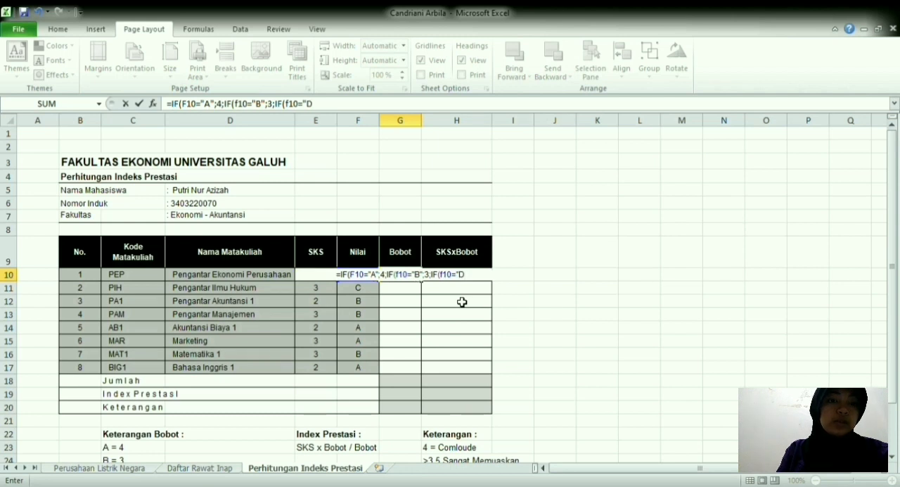
{"action": "type", "text": "\""}
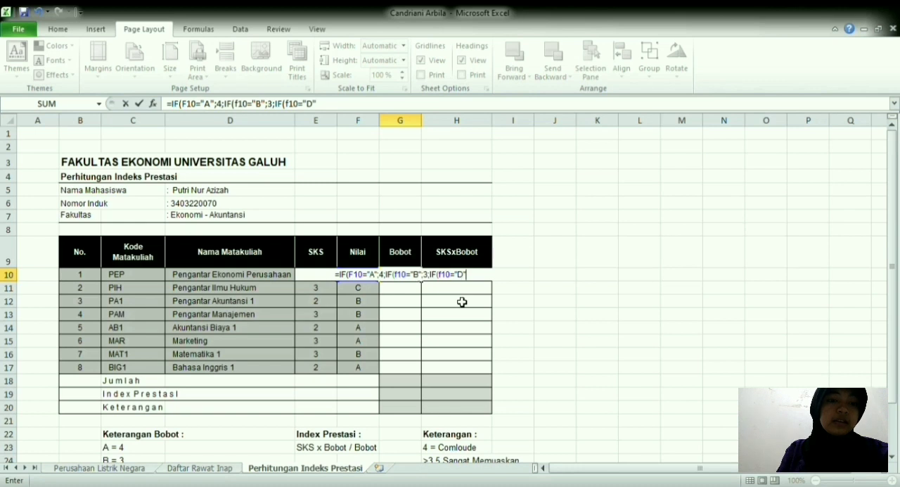
{"action": "type", "text": ";"}
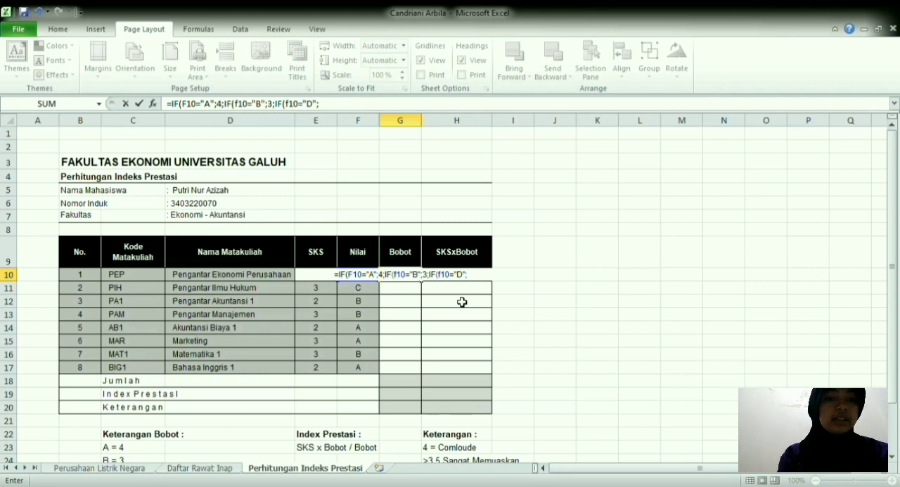
{"action": "type", "text": "1"}
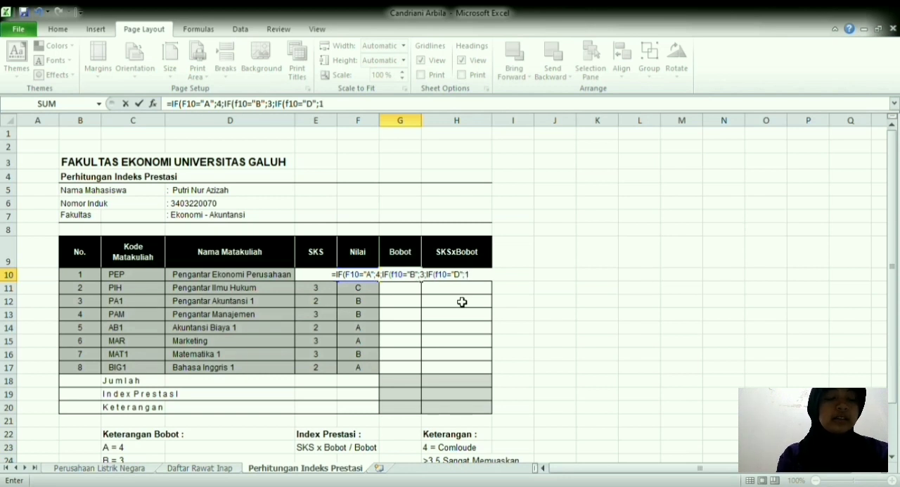
{"action": "type", "text": ";2;IF(f10="}
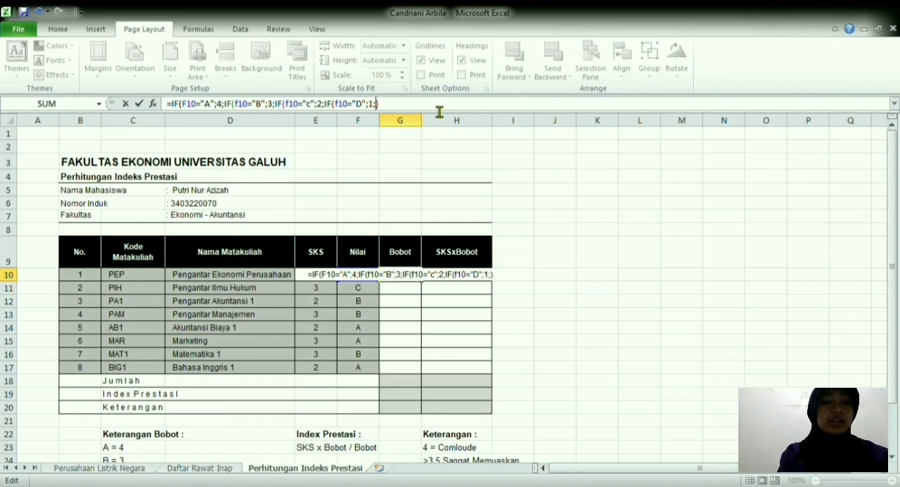
Step: Complete the G10 formula with 2 for F10="c" and 0 for any other grade, and fill it down to G17
{"action": "type", "text": "0"}
{"action": "key", "text": "Return"}
{"action": "left_click_drag", "start_coordinate": [422, 281], "coordinate": [426, 381]}
Step: Calculate SKSxBobot in H10 with =E10*G10 and fill the formula down to H17
{"action": "left_click", "coordinate": [457, 274]}
{"action": "type", "text": "="}
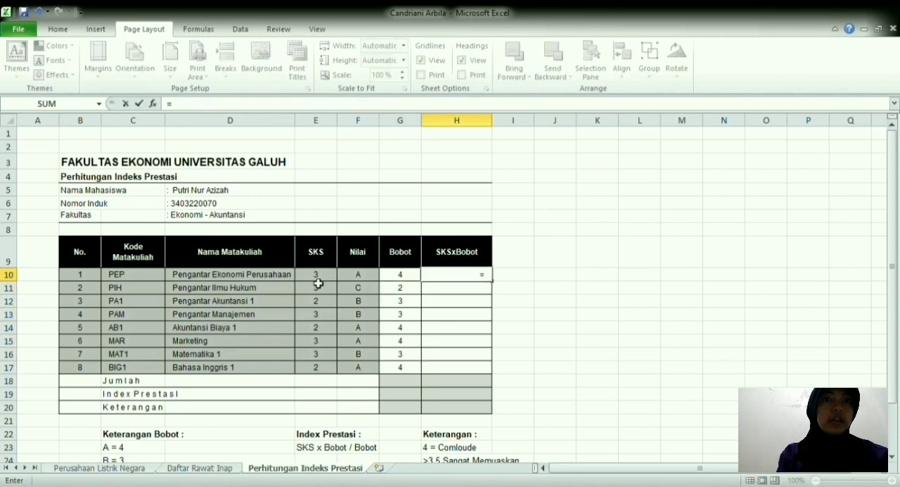
{"action": "left_click", "coordinate": [319, 280]}
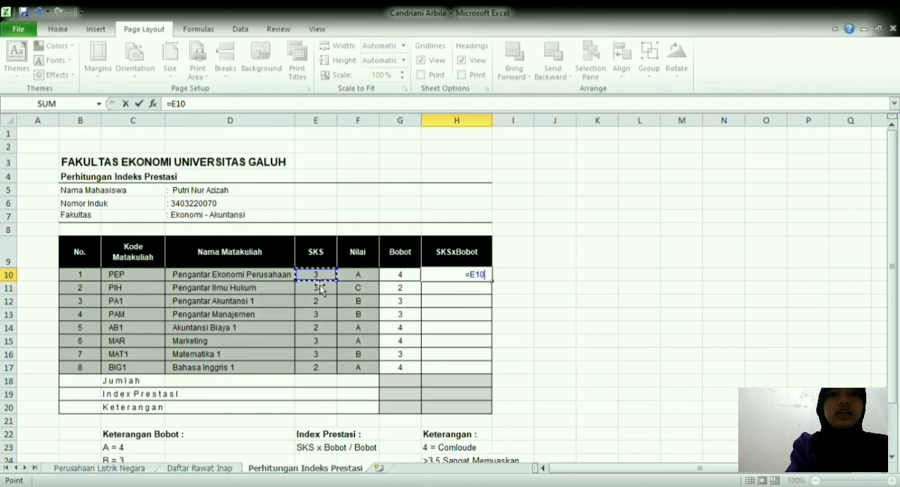
{"action": "type", "text": "*"}
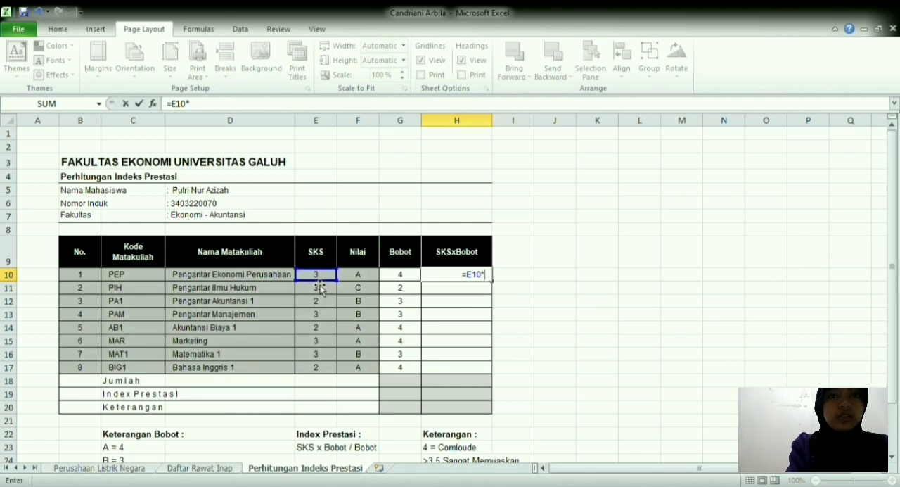
{"action": "left_click", "coordinate": [402, 278]}
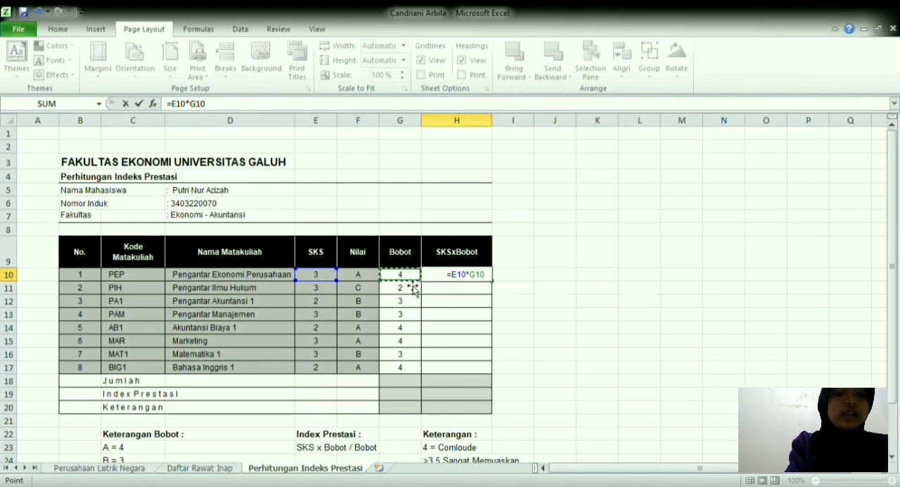
{"action": "key", "text": "Return"}
{"action": "left_click", "coordinate": [460, 276]}
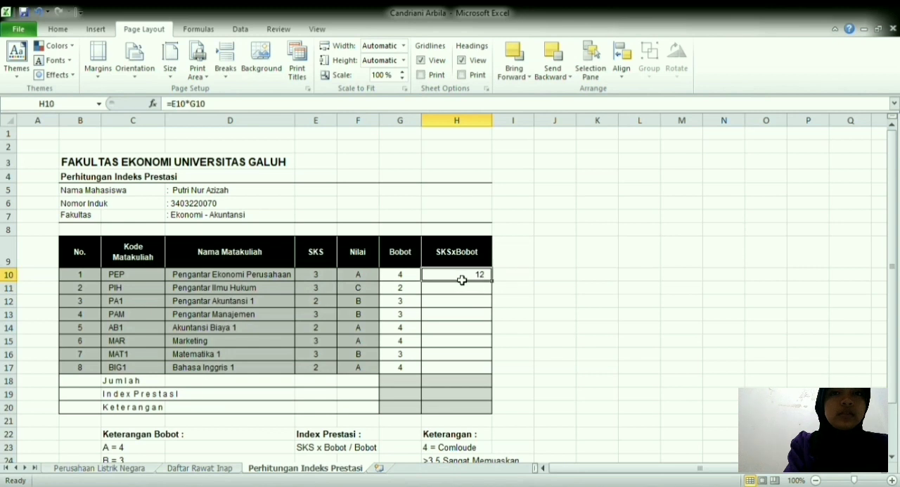
{"action": "left_click_drag", "start_coordinate": [495, 283], "coordinate": [488, 376]}
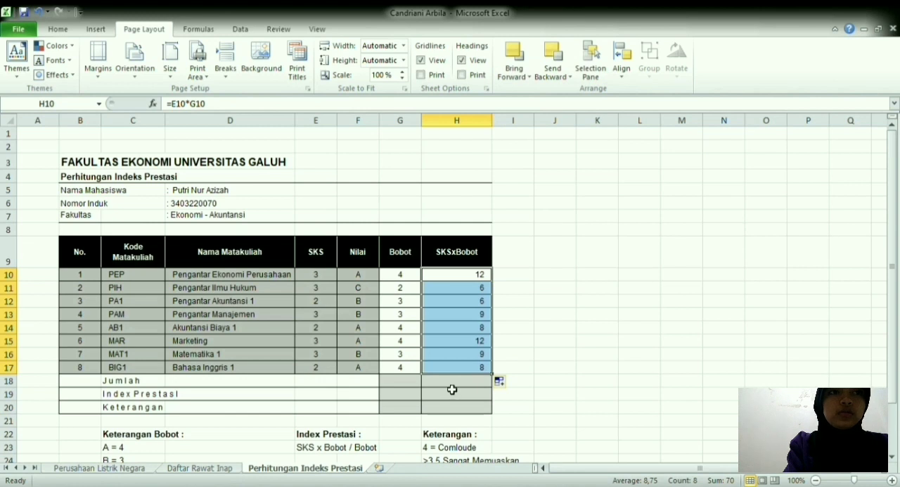
Step: Calculate the Bobot Jumlah in G18 with SUM over the absolute range $G$10:$G$17
{"action": "left_click", "coordinate": [408, 386]}
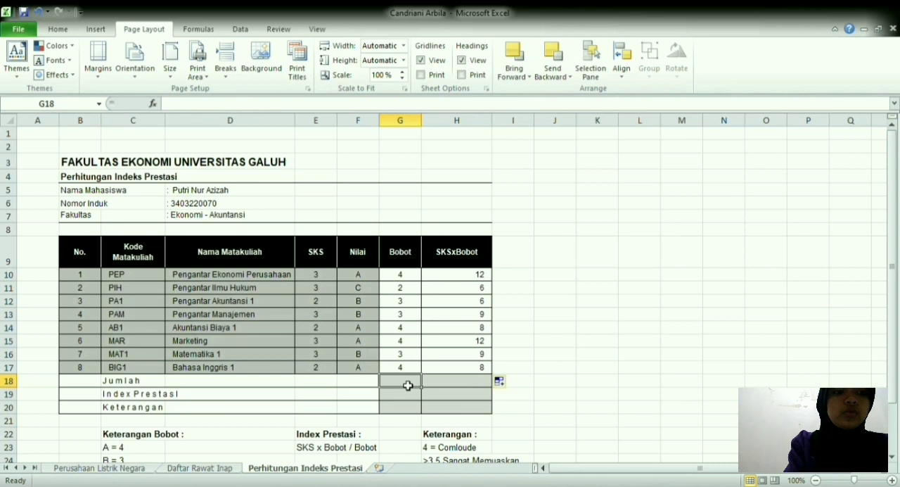
{"action": "type", "text": "=s"}
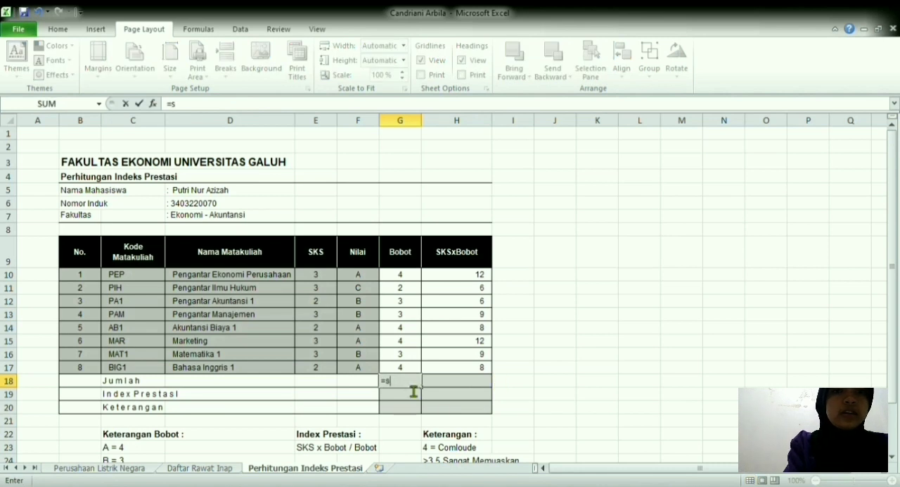
{"action": "type", "text": "u"}
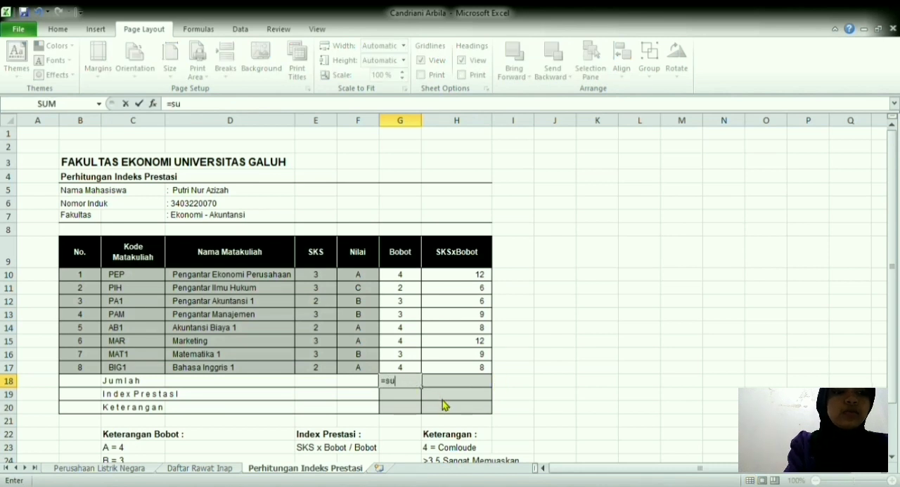
{"action": "key", "text": "Tab"}
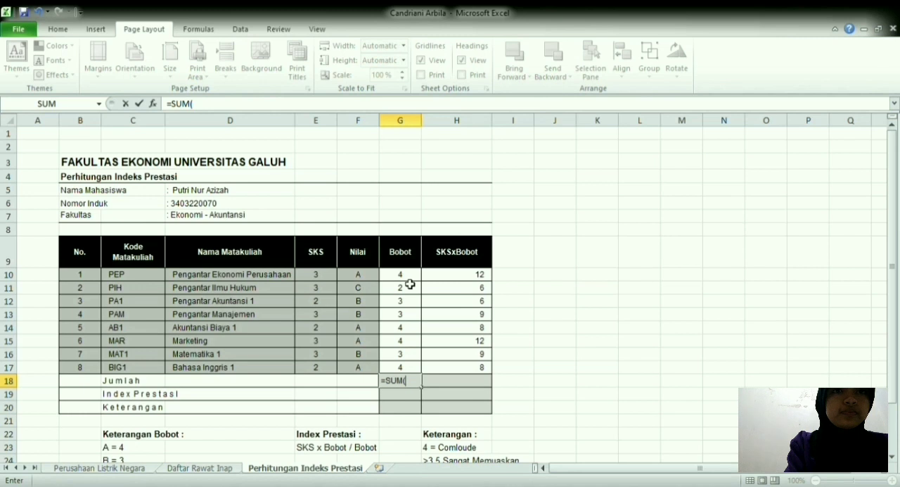
{"action": "left_click_drag", "start_coordinate": [410, 276], "coordinate": [418, 370]}
{"action": "key", "text": "F4"}
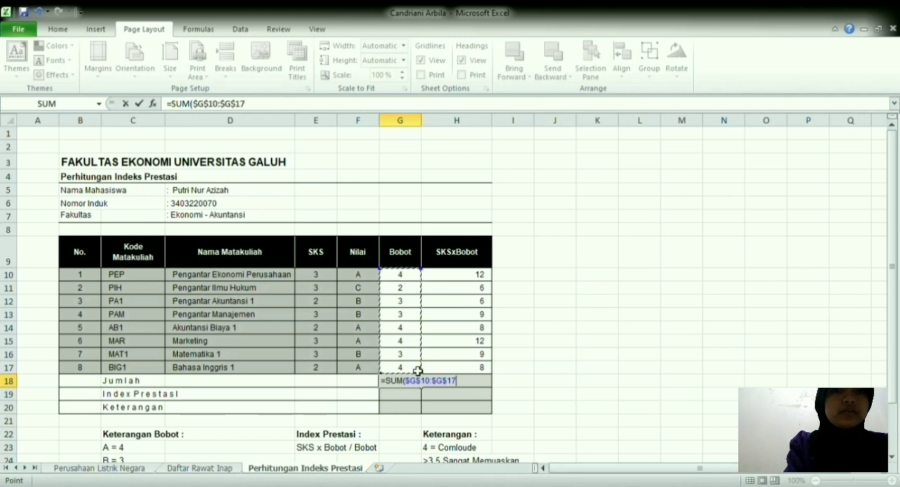
{"action": "key", "text": "Return"}
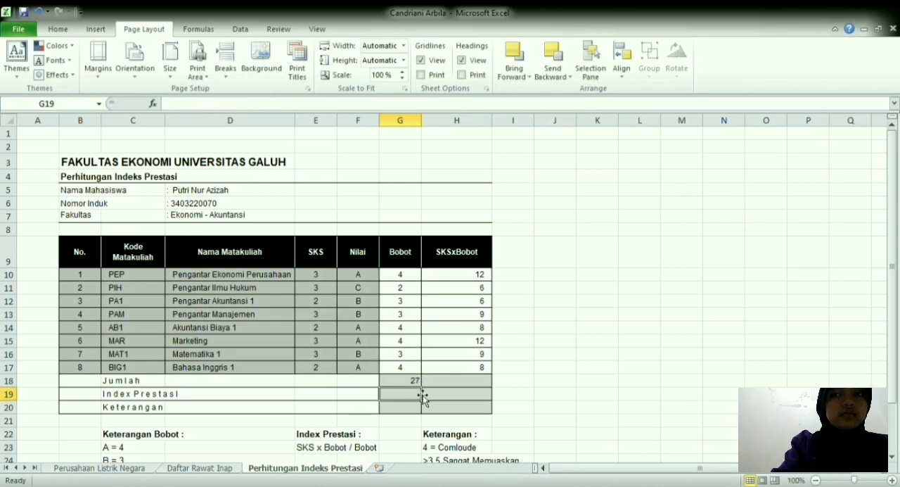
Step: Calculate the SKSxBobot Jumlah in H18 with SUM over the absolute range $H$10:$H$17
{"action": "left_click", "coordinate": [444, 387]}
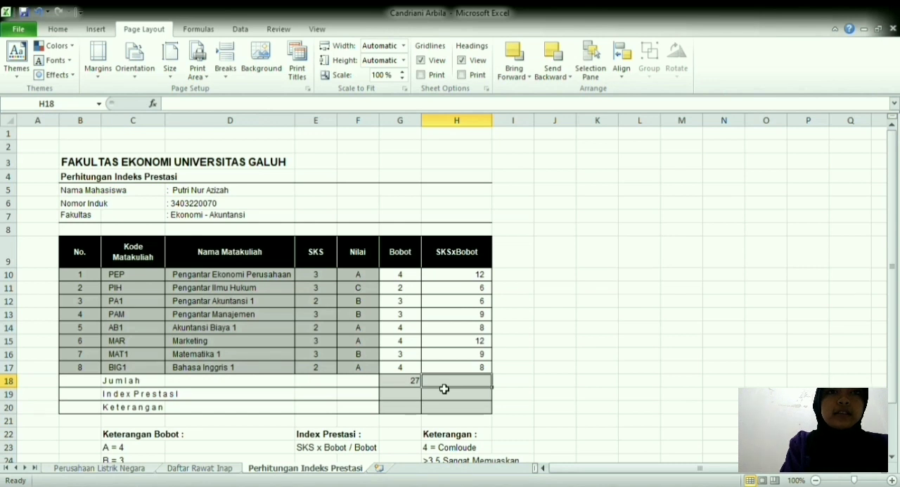
{"action": "type", "text": "=su"}
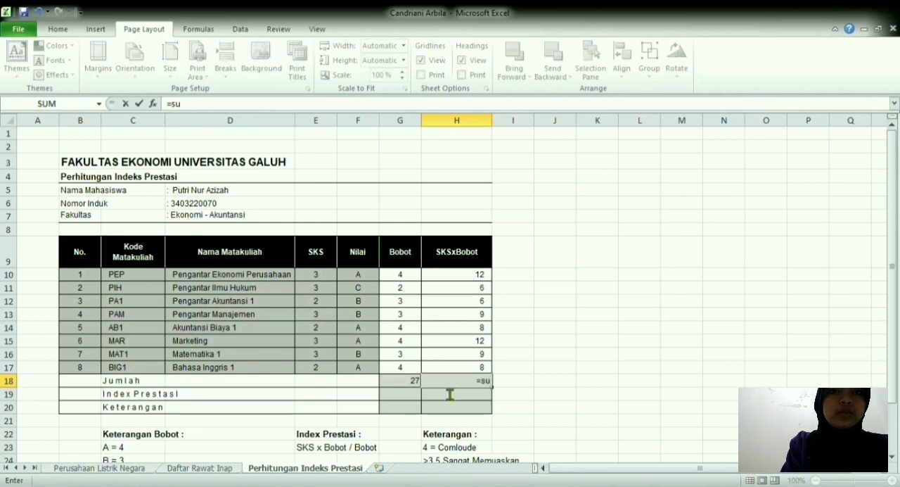
{"action": "key", "text": "Tab"}
{"action": "left_click", "coordinate": [487, 280]}
{"action": "left_click_drag", "start_coordinate": [487, 280], "coordinate": [483, 370]}
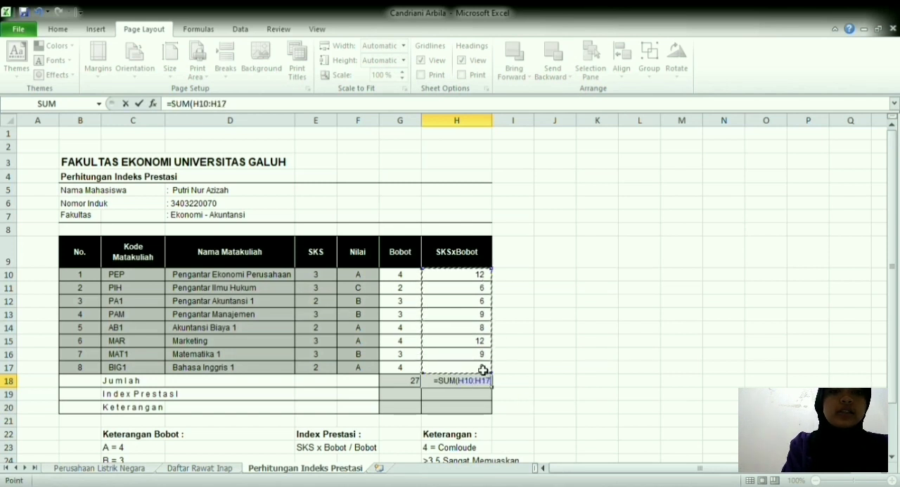
{"action": "key", "text": "F4"}
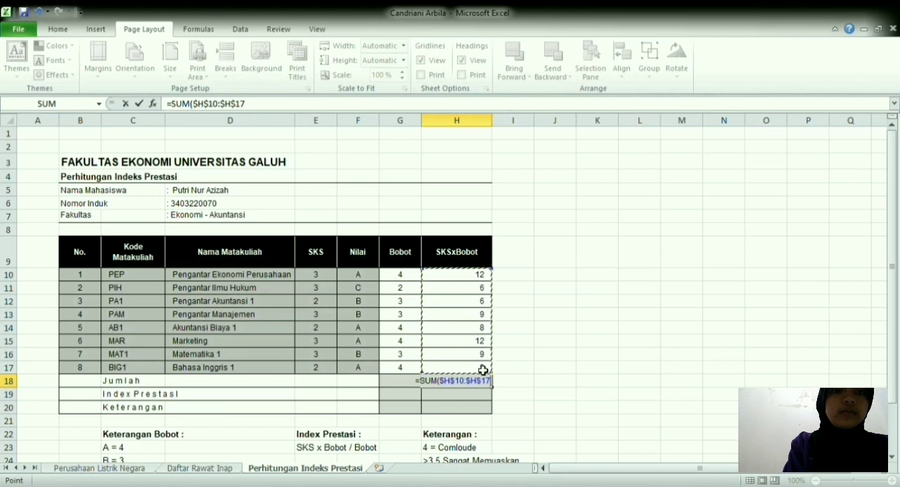
{"action": "key", "text": "Return"}
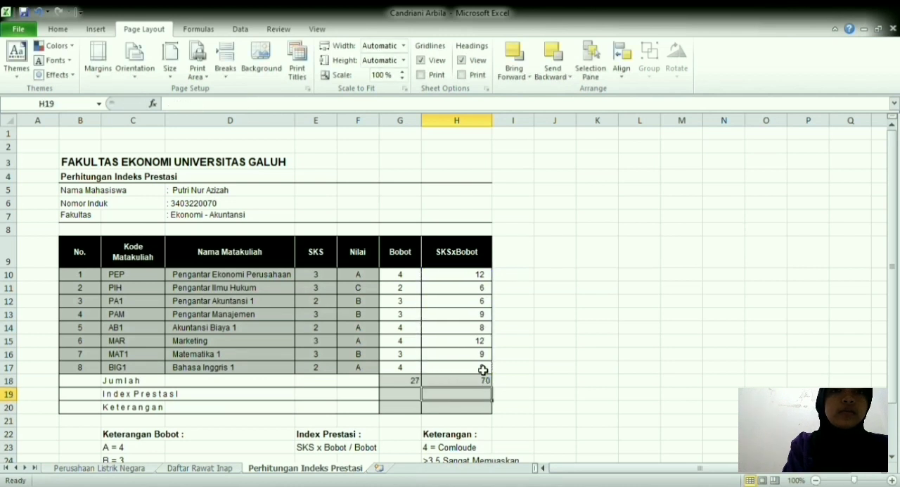
Step: Calculate Index Prestasi in H19 by dividing the SKSxBobot total by the Bobot total with =H18/G18
{"action": "type", "text": "="}
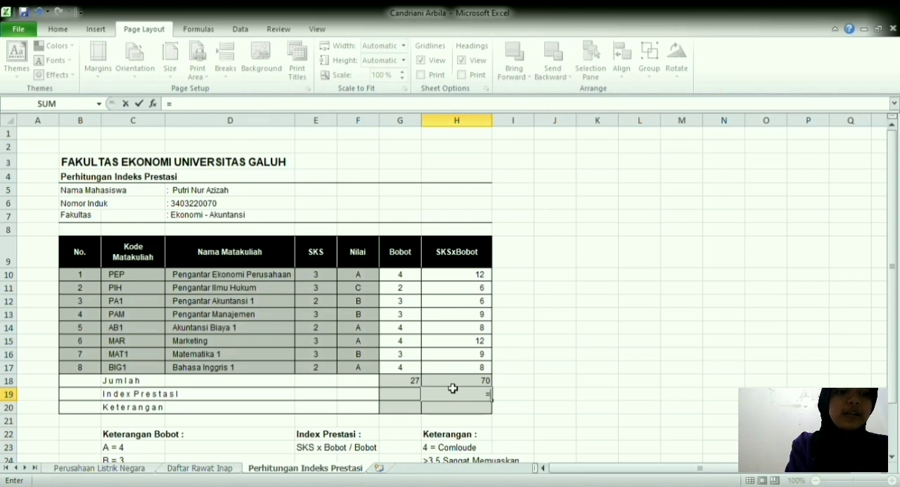
{"action": "left_click", "coordinate": [453, 386]}
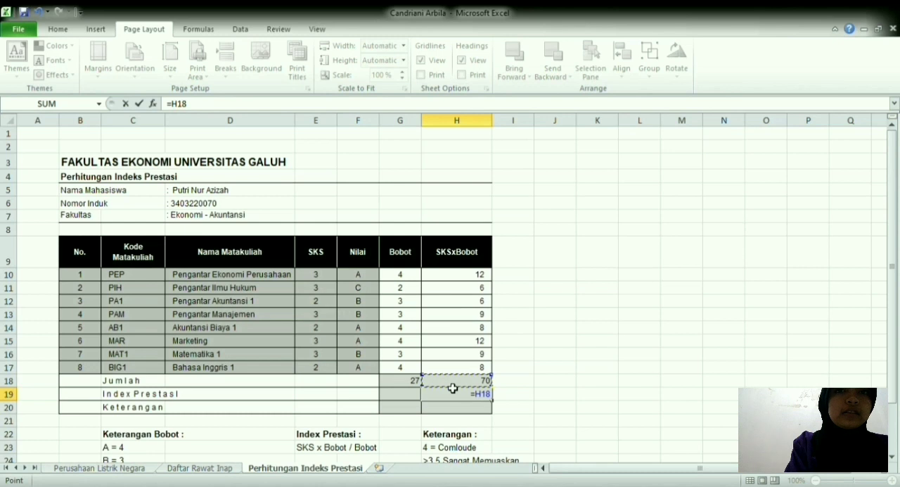
{"action": "type", "text": "?"}
{"action": "key", "text": "BackSpace"}
{"action": "type", "text": "/"}
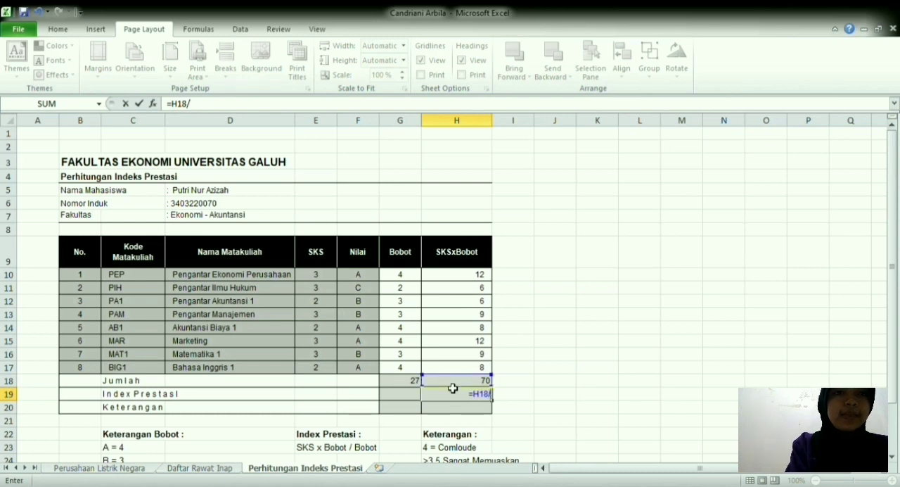
{"action": "left_click", "coordinate": [418, 383]}
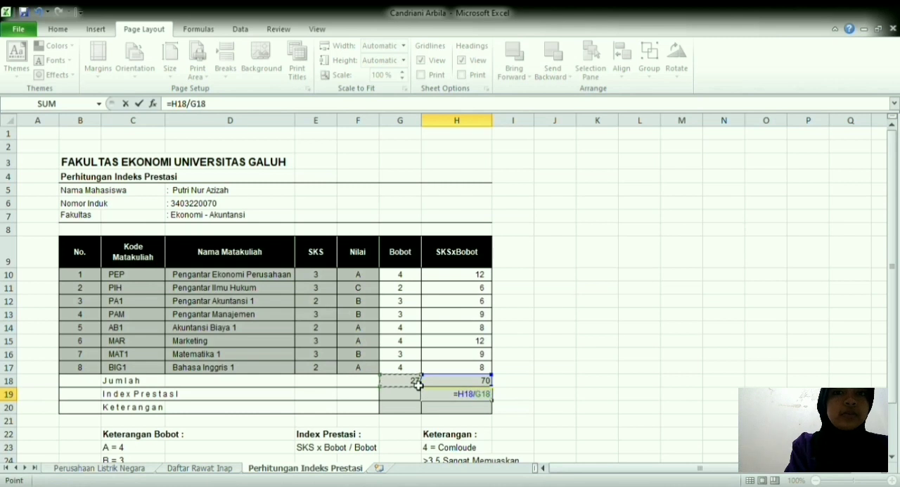
{"action": "key", "text": "Return"}
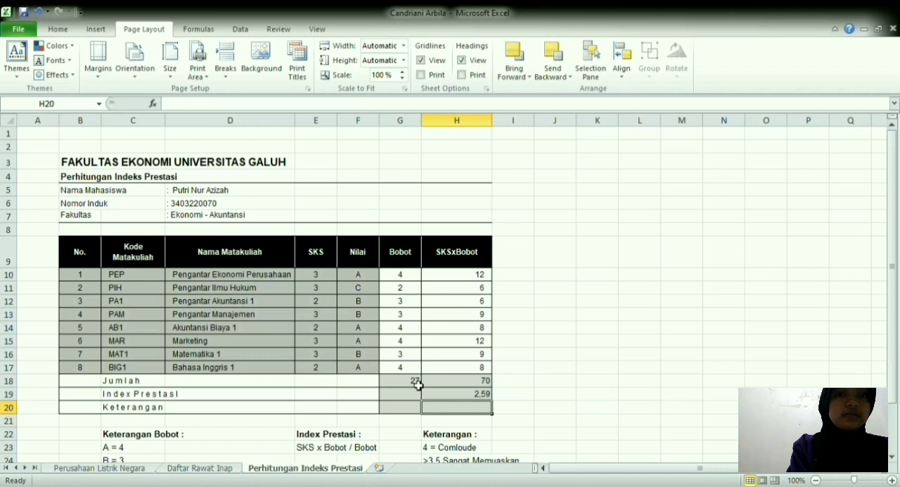
Step: Start an IF formula in the Keterangan cell H20 that returns "sangat memuaskan" when H19>3,5
{"action": "type", "text": "=if"}
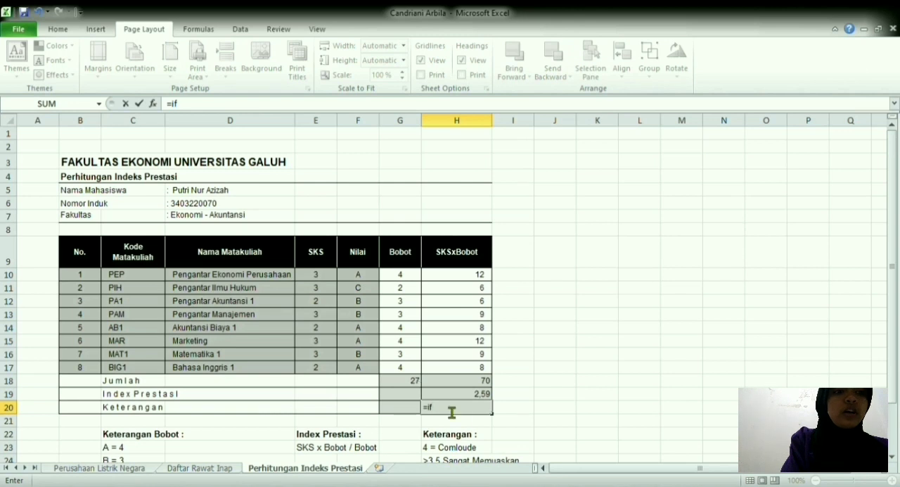
{"action": "type", "text": "("}
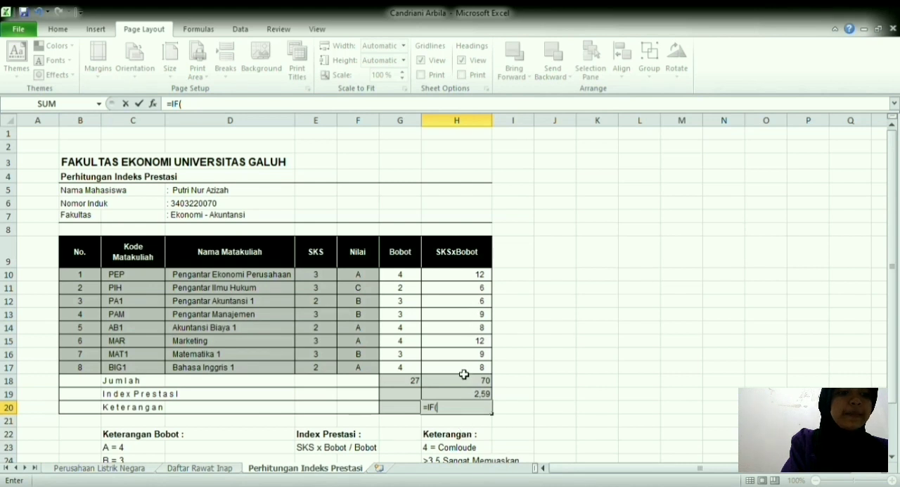
{"action": "left_click", "coordinate": [463, 399]}
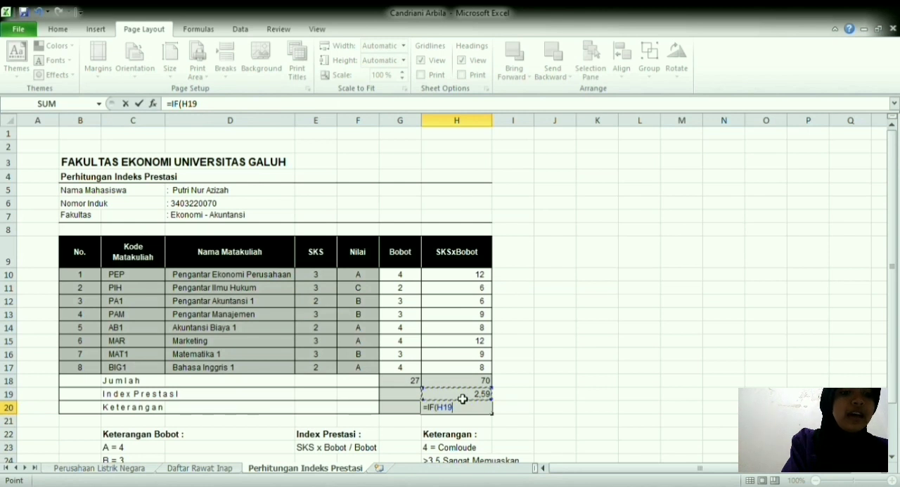
{"action": "type", "text": ">"}
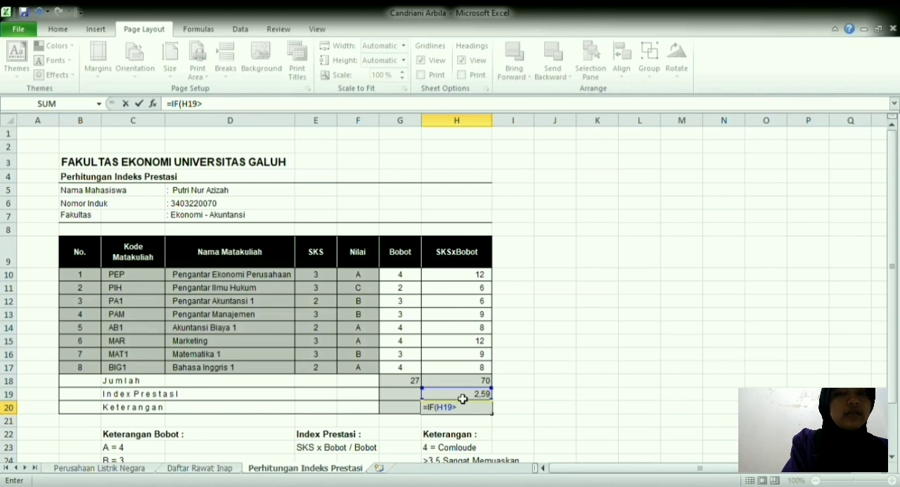
{"action": "type", "text": "3"}
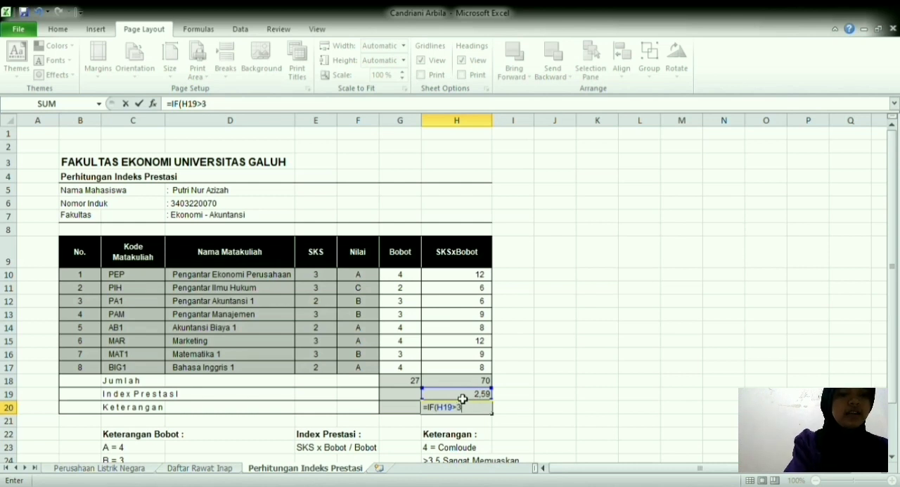
{"action": "type", "text": ",5;"}
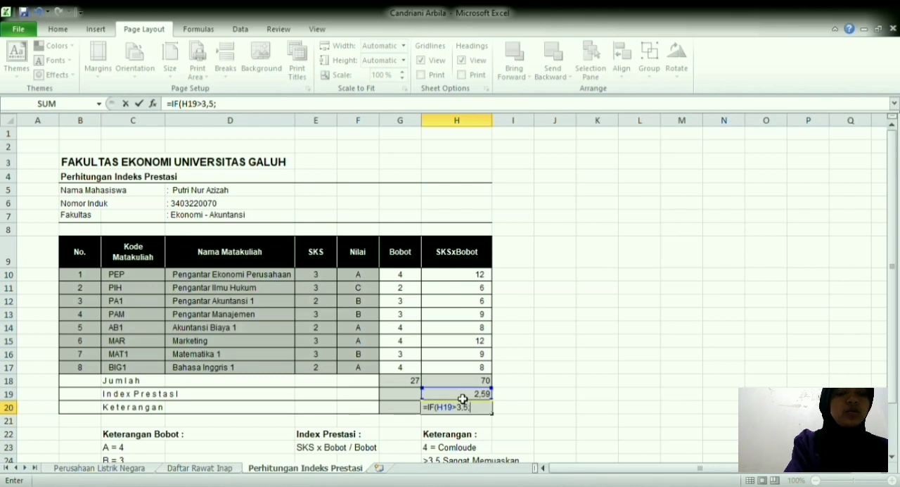
{"action": "type", "text": "\"sangat"}
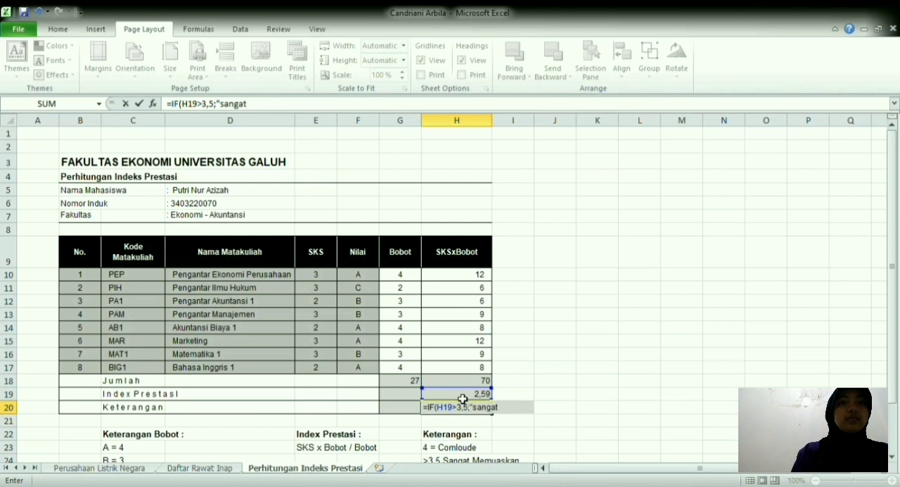
{"action": "type", "text": " mem"}
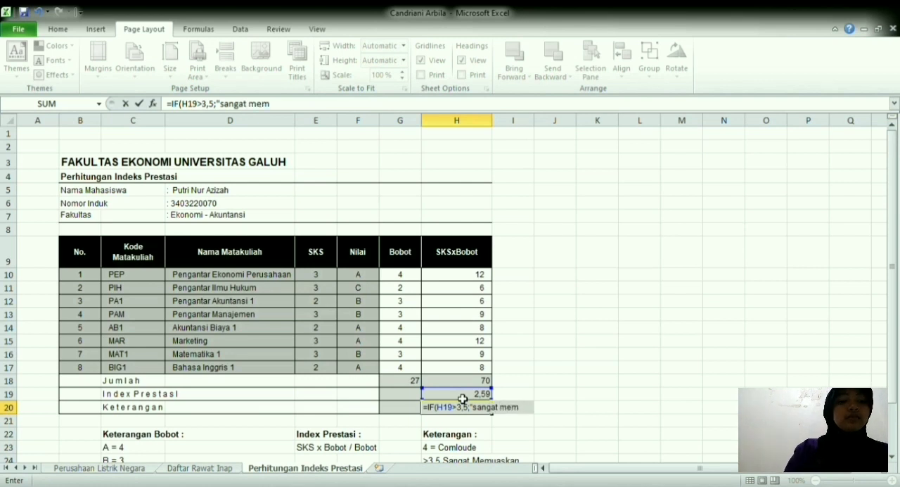
{"action": "type", "text": "uaskan\""}
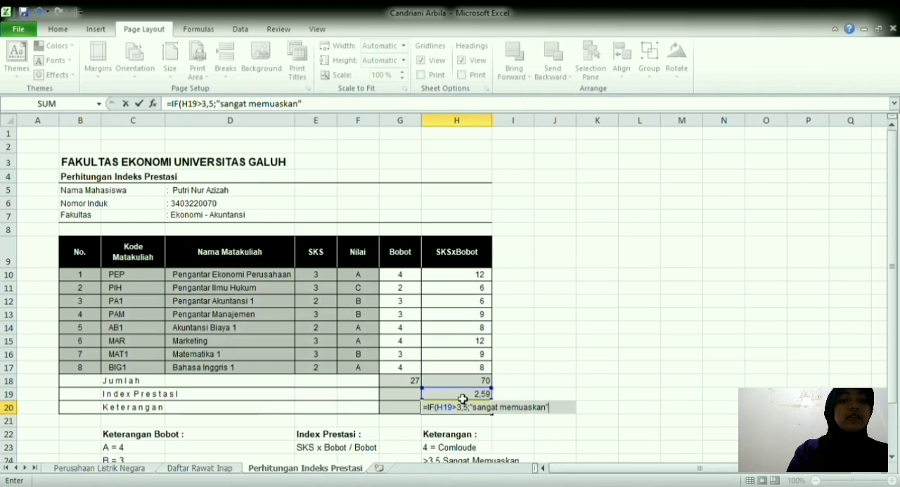
{"action": "type", "text": ";i"}
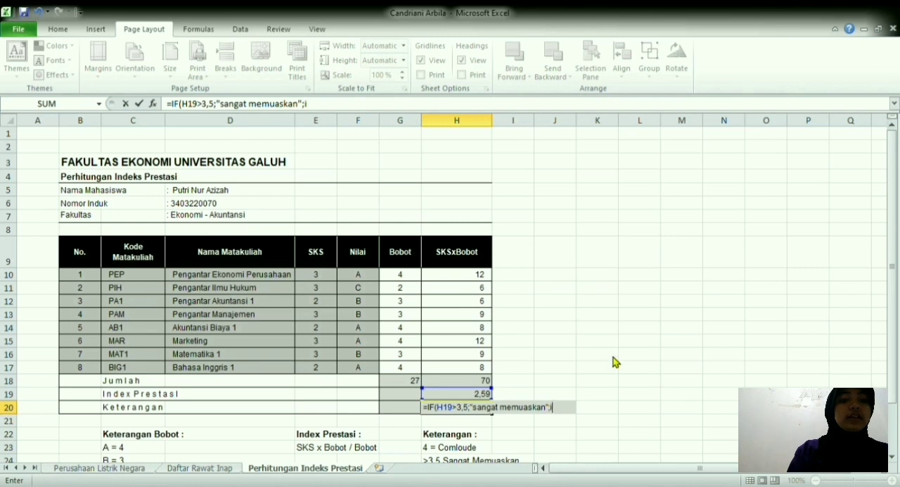
{"action": "type", "text": "f("}
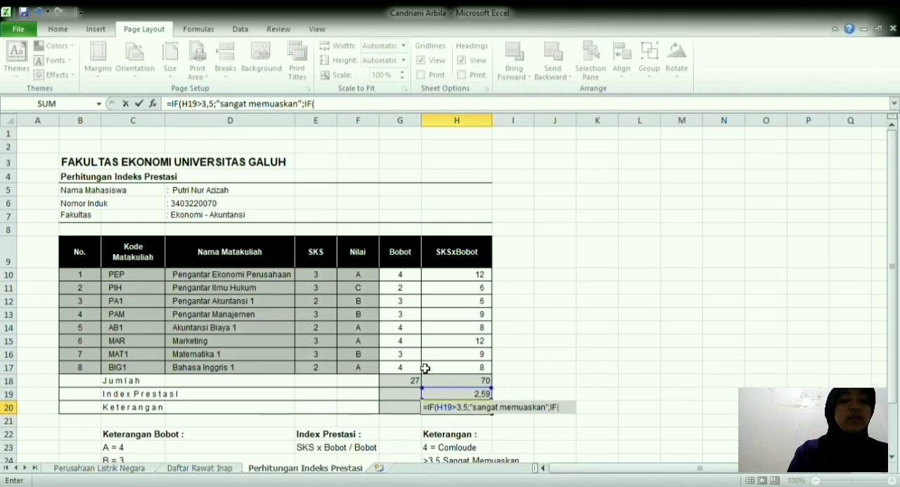
Step: Add a nested IF to the H20 formula that returns 'memuaskan' when H19>3,3
{"action": "left_click", "coordinate": [465, 399]}
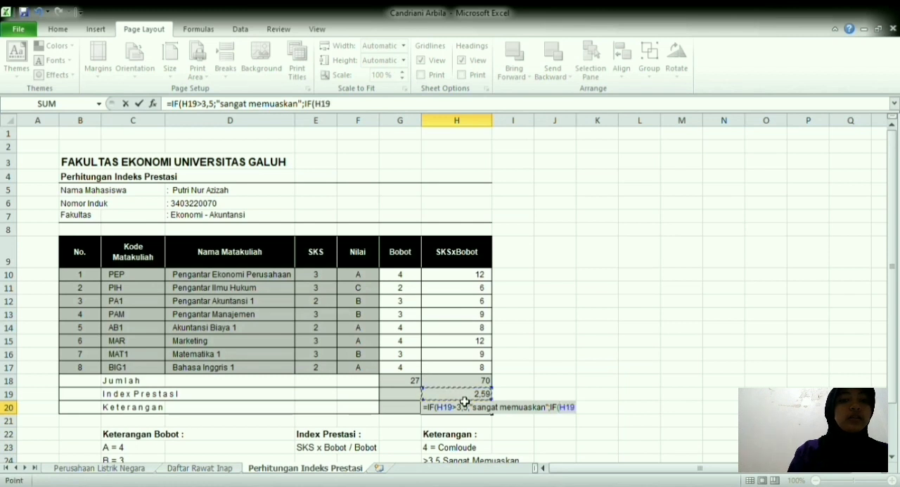
{"action": "type", "text": ">"}
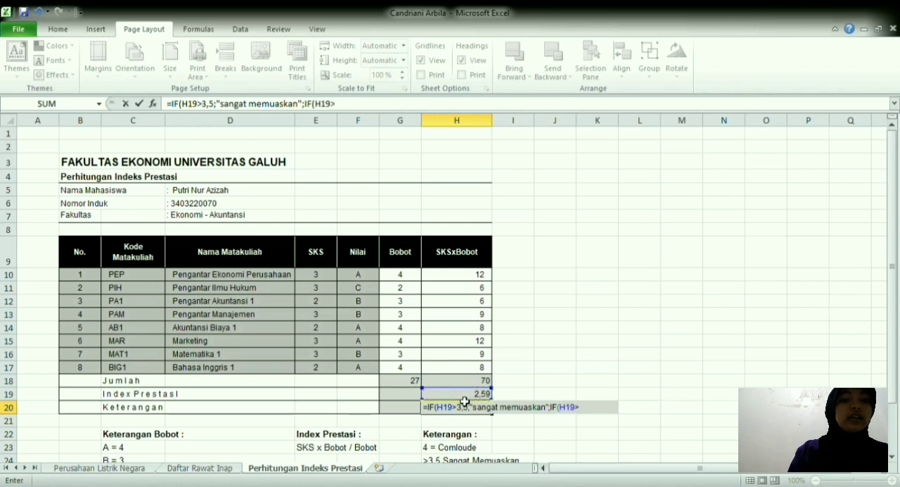
{"action": "type", "text": "3'3;"}
{"action": "key", "text": "BackSpace"}
{"action": "type", "text": ";'memuaskan"}
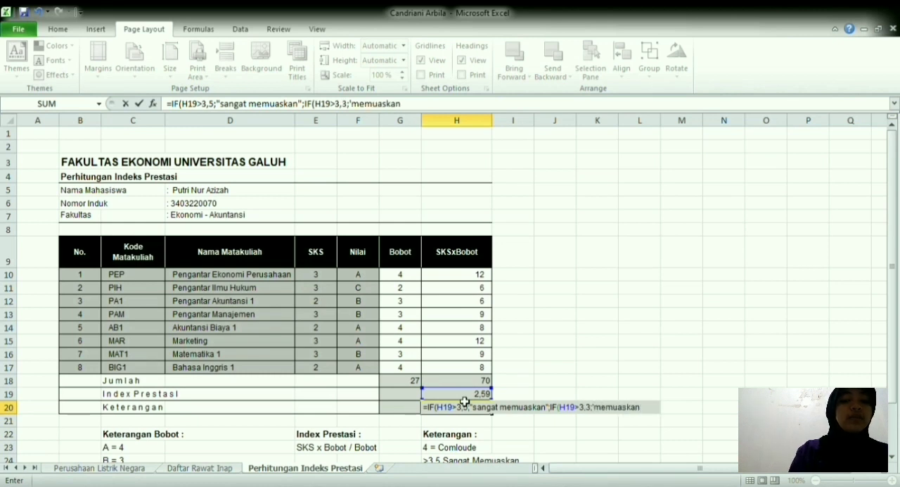
{"action": "type", "text": "';i"}
Step: Add a third nested IF to the H20 formula that returns "cukup memuaskan" when H19>=3
{"action": "key", "text": "Tab"}
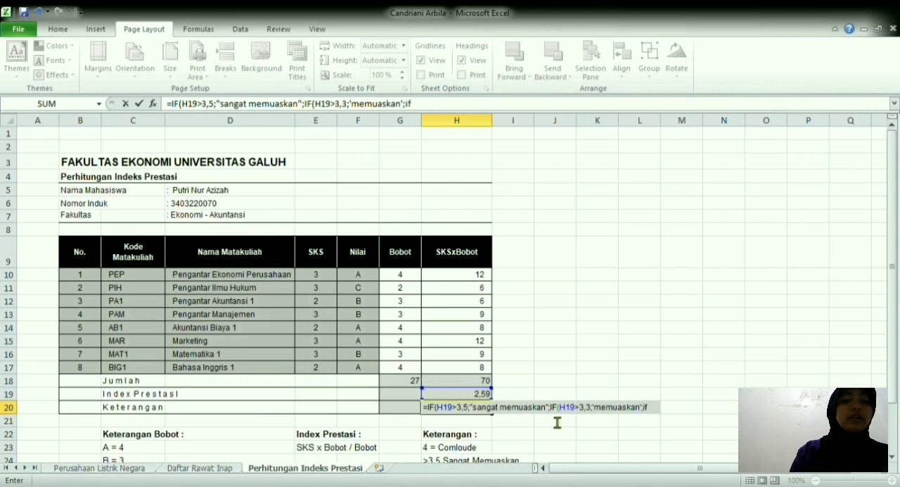
{"action": "left_click", "coordinate": [484, 397]}
{"action": "type", "text": ">"}
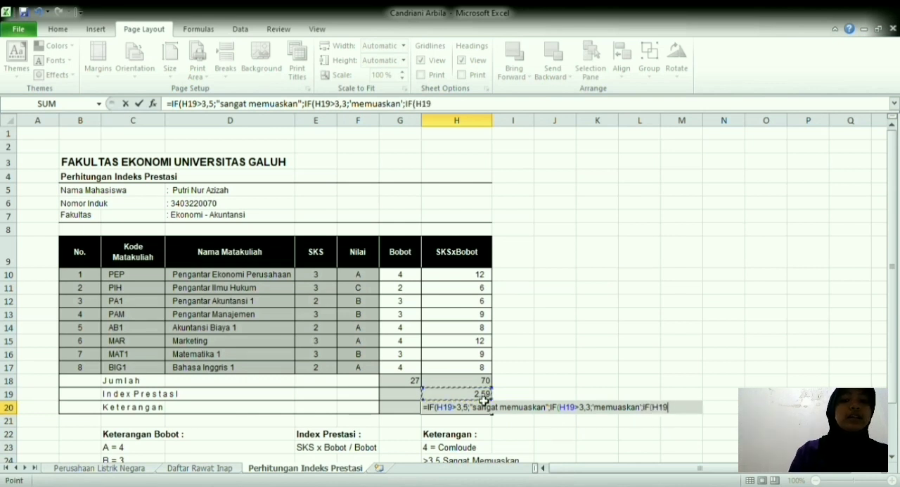
{"action": "type", "text": "=3"}
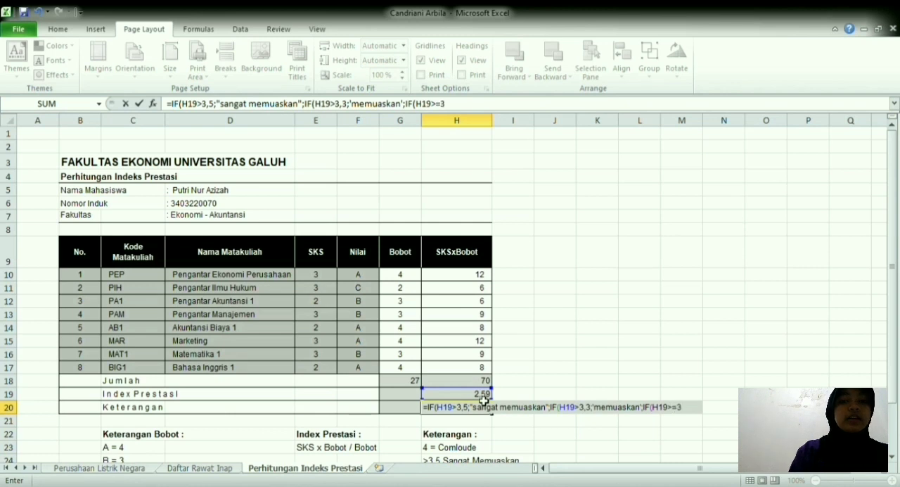
{"action": "type", "text": ";\"ci"}
{"action": "key", "text": "BackSpace"}
{"action": "type", "text": "ukup memuaska"}
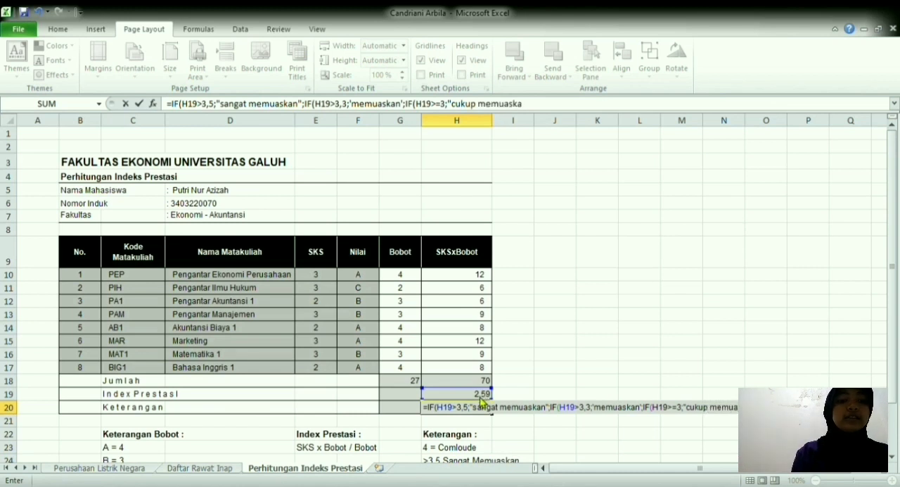
{"action": "type", "text": "n"}
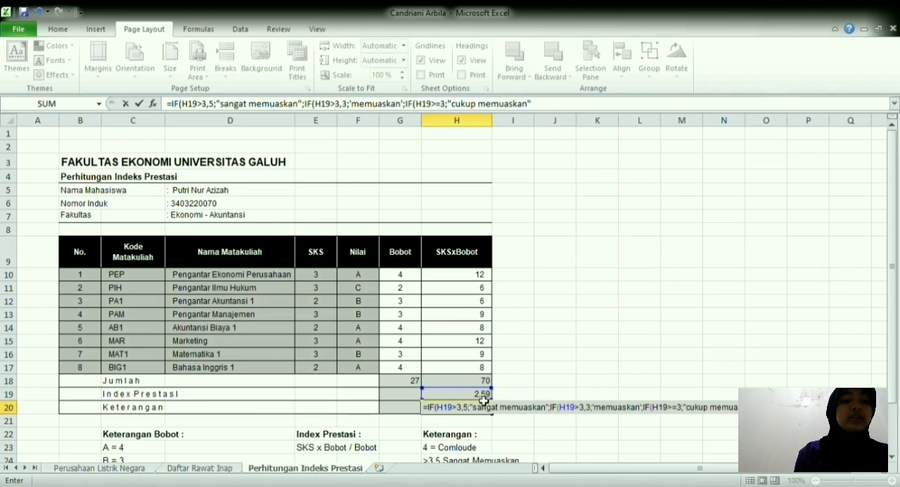
{"action": "type", "text": "\";"}
Step: Append H19<3 with the text "kurang memuaskan" to the H20 formula and close it with four parentheses
{"action": "left_click", "coordinate": [454, 397]}
{"action": "type", "text": "<3"}
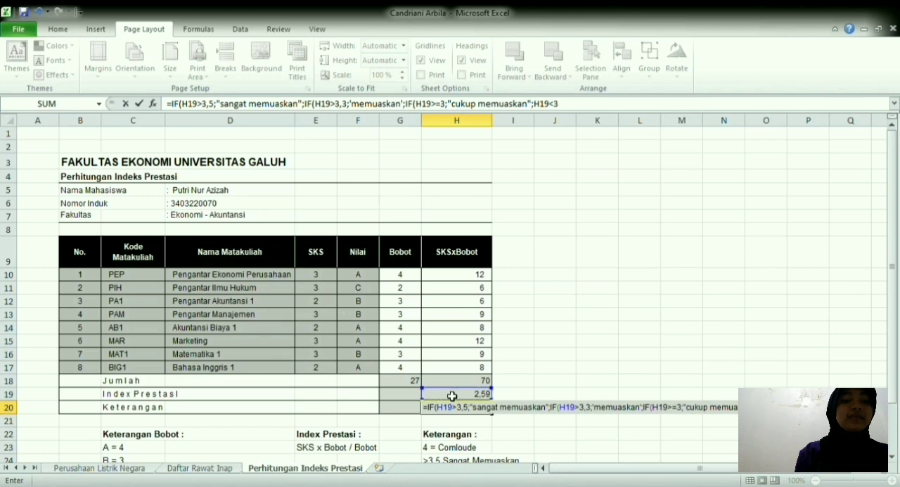
{"action": "type", "text": "urang memuaskan"}
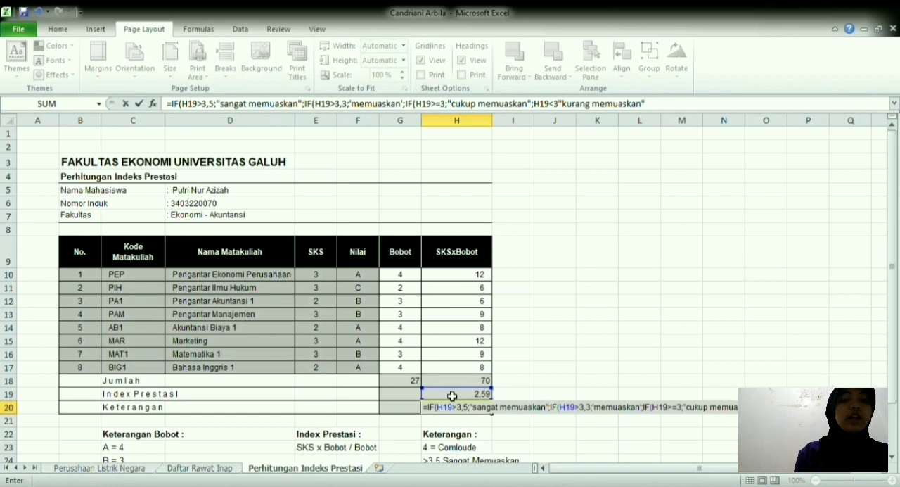
{"action": "type", "text": "\"))))"}
Step: Replace the single quotes around memuaskan in the H20 formula with double quotes
{"action": "left_click", "coordinate": [404, 105]}
{"action": "key", "text": "BackSpace"}
{"action": "type", "text": "\""}
{"action": "left_click", "coordinate": [354, 105]}
{"action": "key", "text": "BackSpace"}
{"action": "type", "text": "\""}
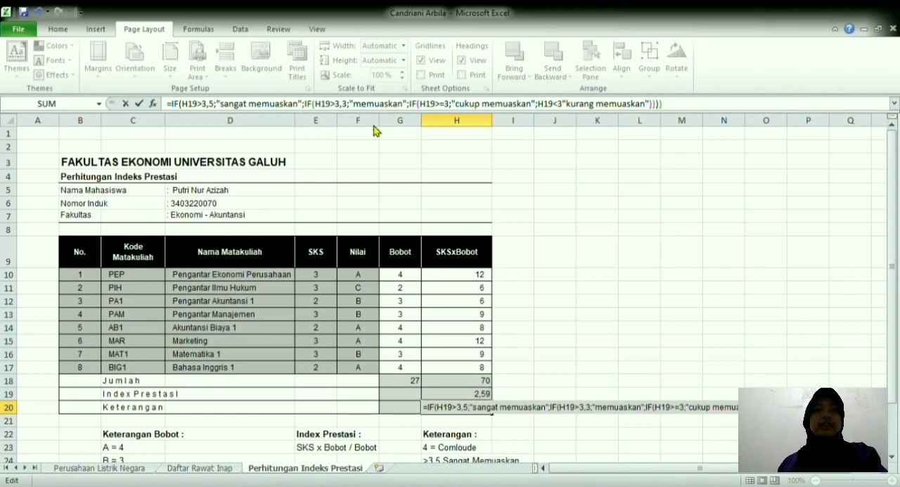
Step: Turn the H19<3 part into a nested IF returning "kurang memuaskan", commit the H20 formula, and widen column H slightly
{"action": "left_click", "coordinate": [556, 104]}
{"action": "type", "text": ";IF("}
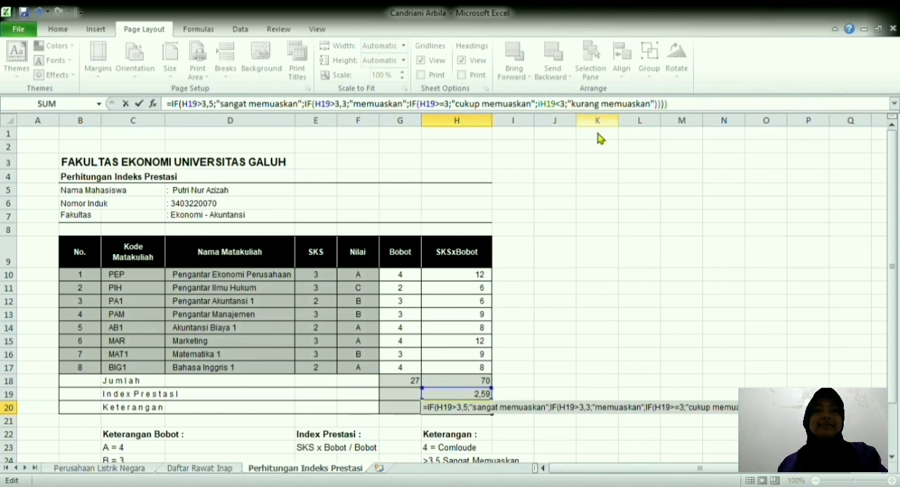
{"action": "key", "text": "Return"}
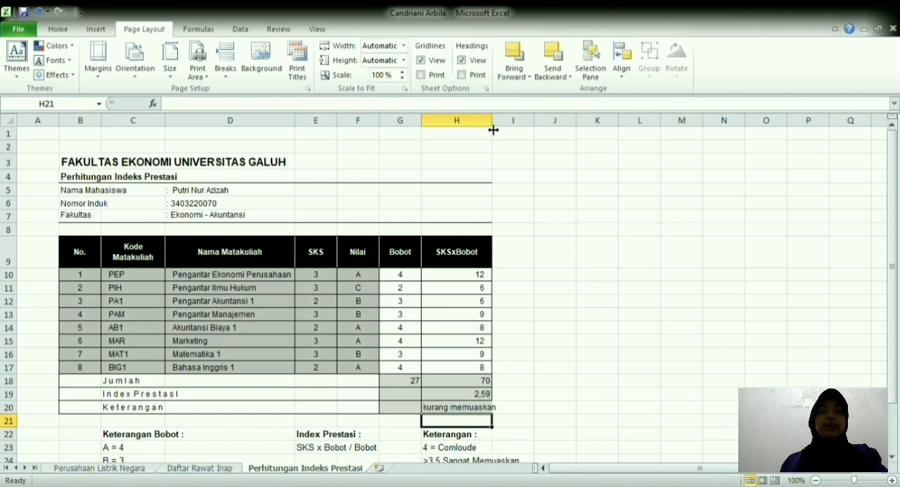
{"action": "left_click_drag", "start_coordinate": [498, 124], "coordinate": [511, 125]}
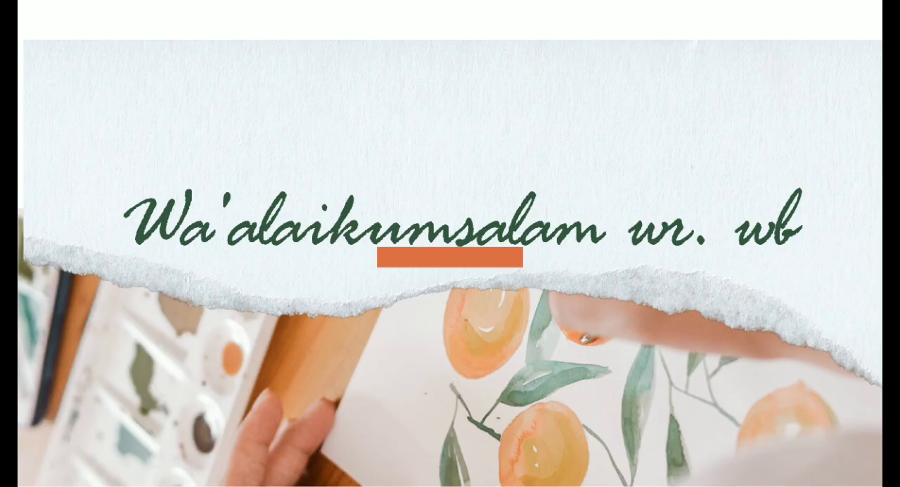